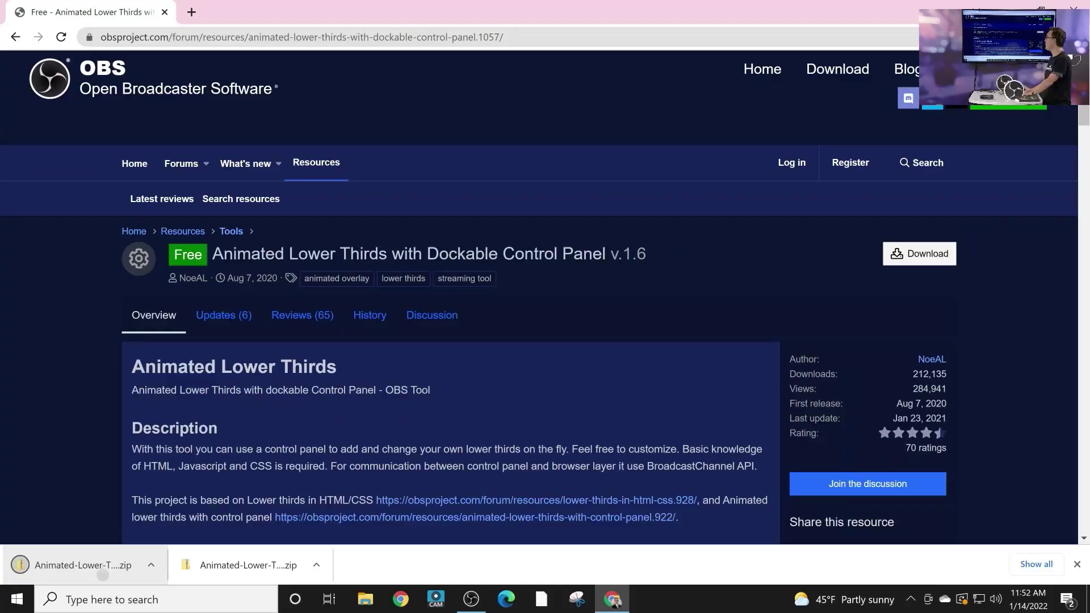
Step: Open the downloaded Animated Lower Thirds archive and copy its Animated-Lower-Thirds folder
left_click(103, 569)
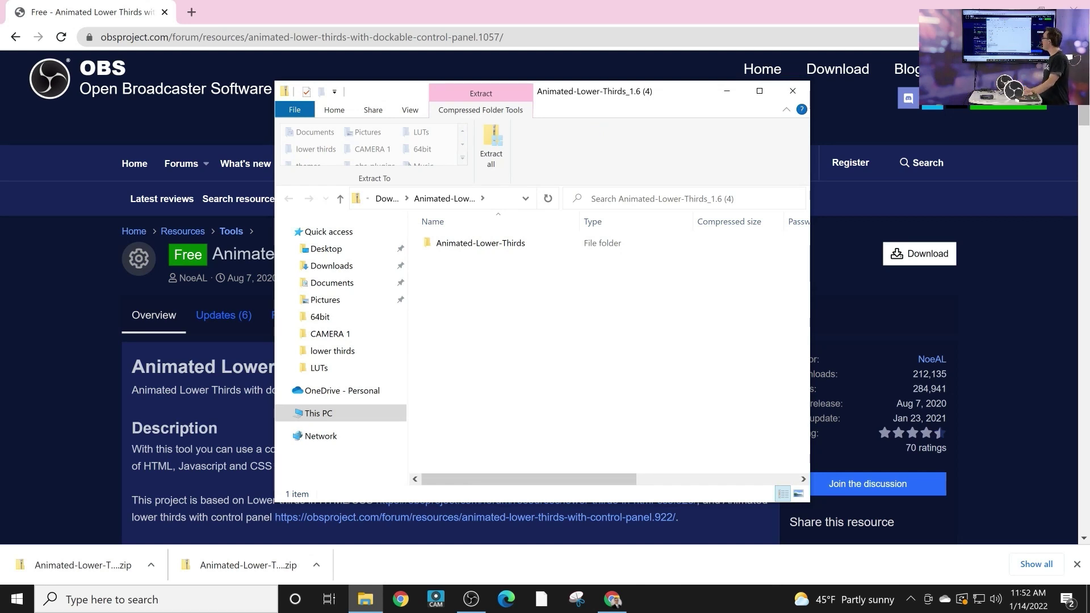
left_click(480, 243)
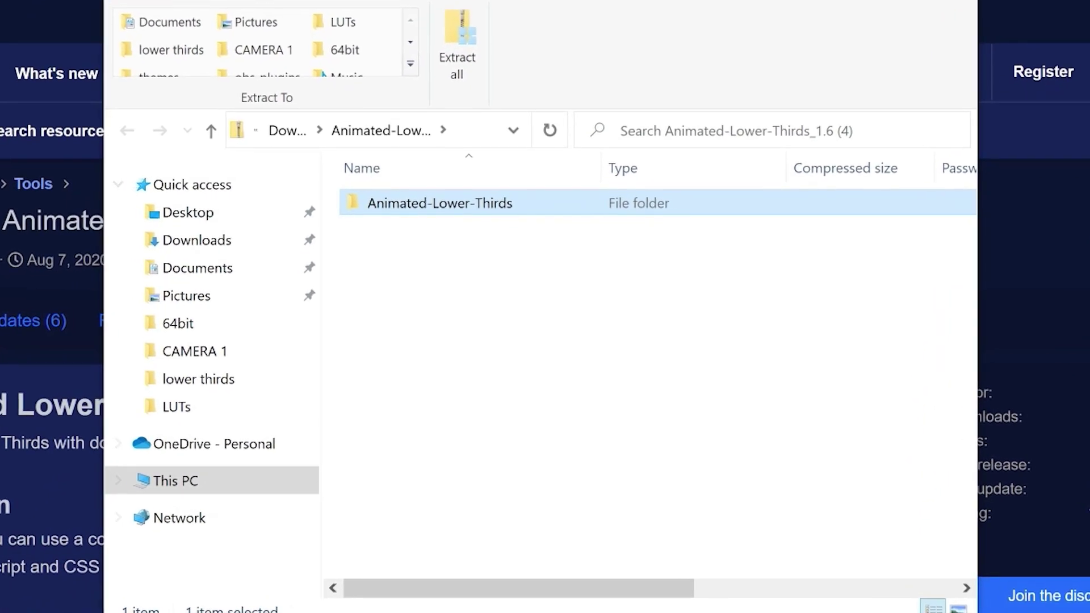
right_click(398, 207)
left_click(250, 306)
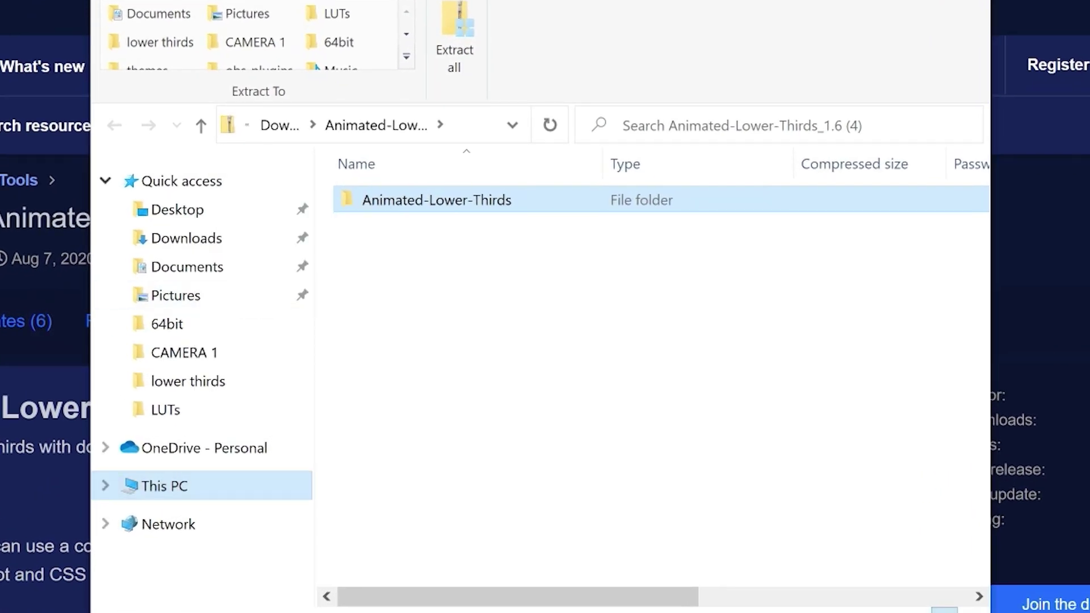
Step: Browse to the lower thirds folder in C:\Program Files\obs-studio\obs-plugins\64bit\Animated-Lower-Thirds
left_click(106, 486)
scroll(170, 351, "down", 2)
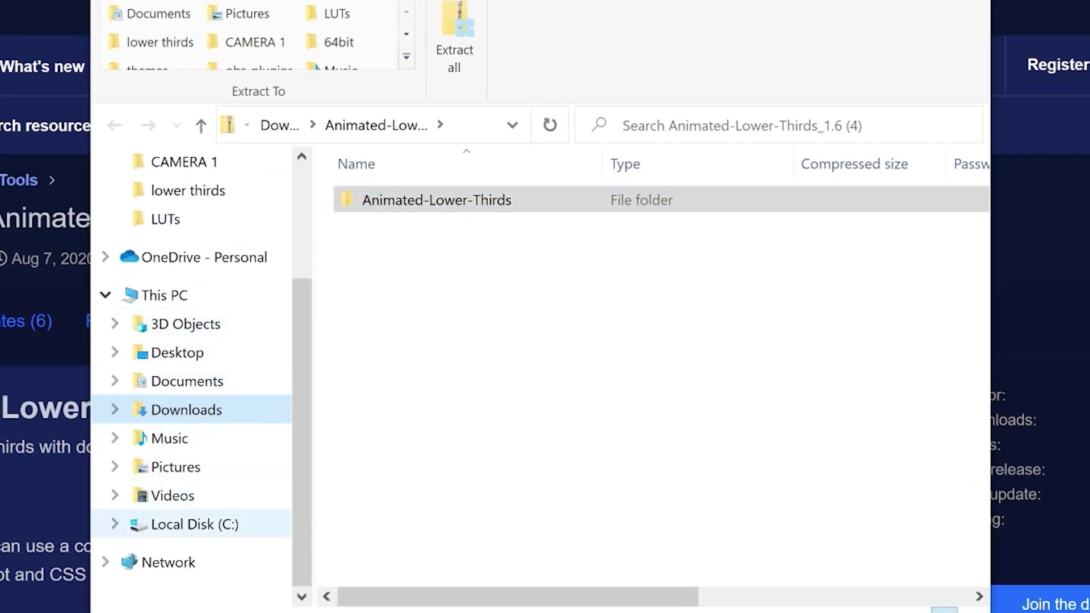
left_click(194, 523)
left_click(422, 376)
double_click(405, 351)
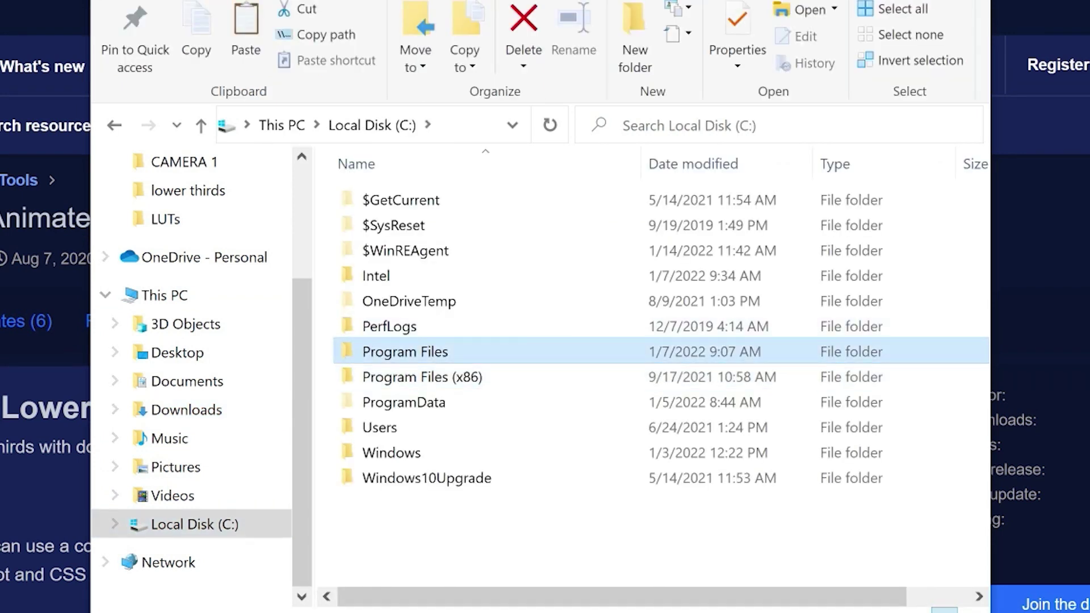
left_click(385, 371)
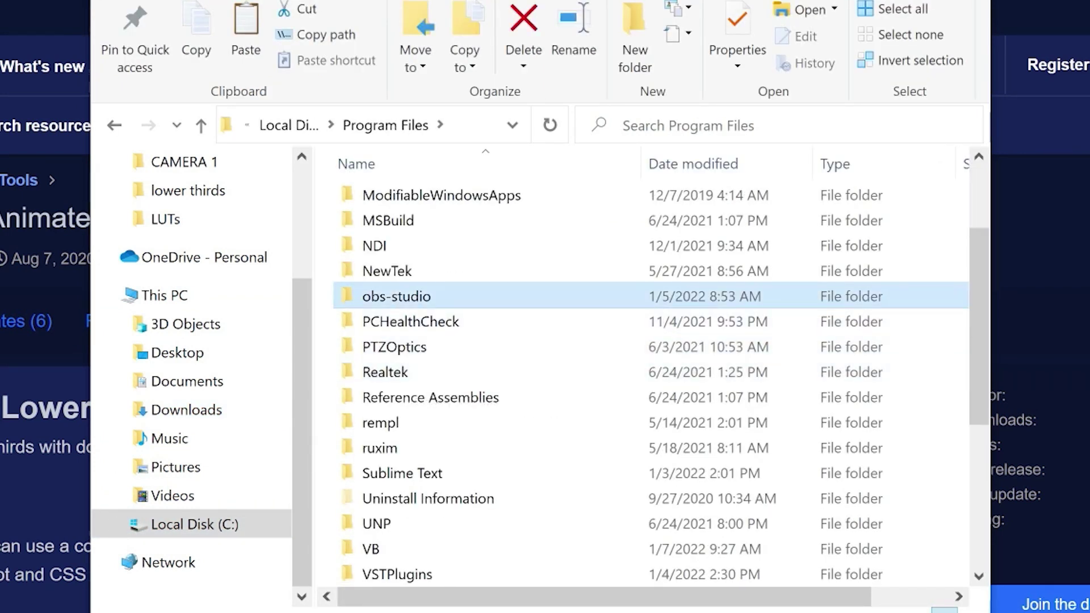
double_click(396, 296)
double_click(400, 250)
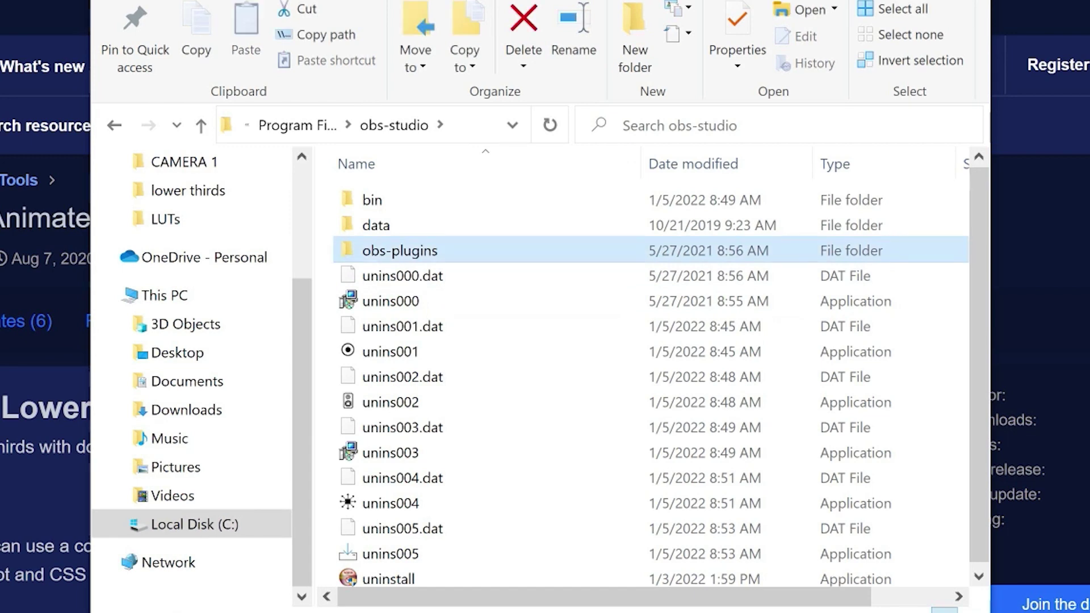
left_click(378, 225)
double_click(378, 225)
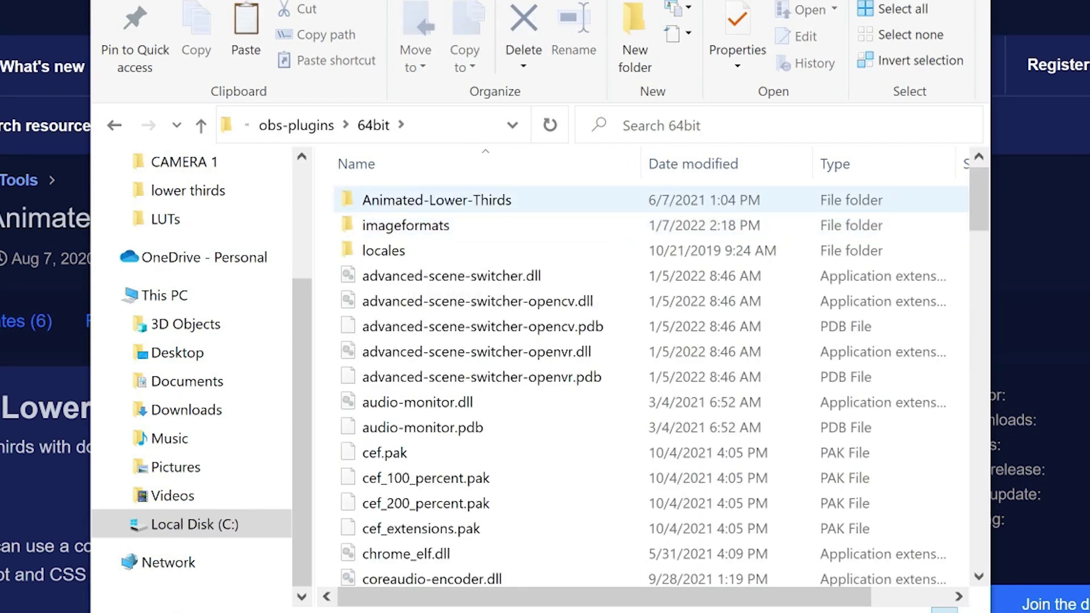
double_click(437, 200)
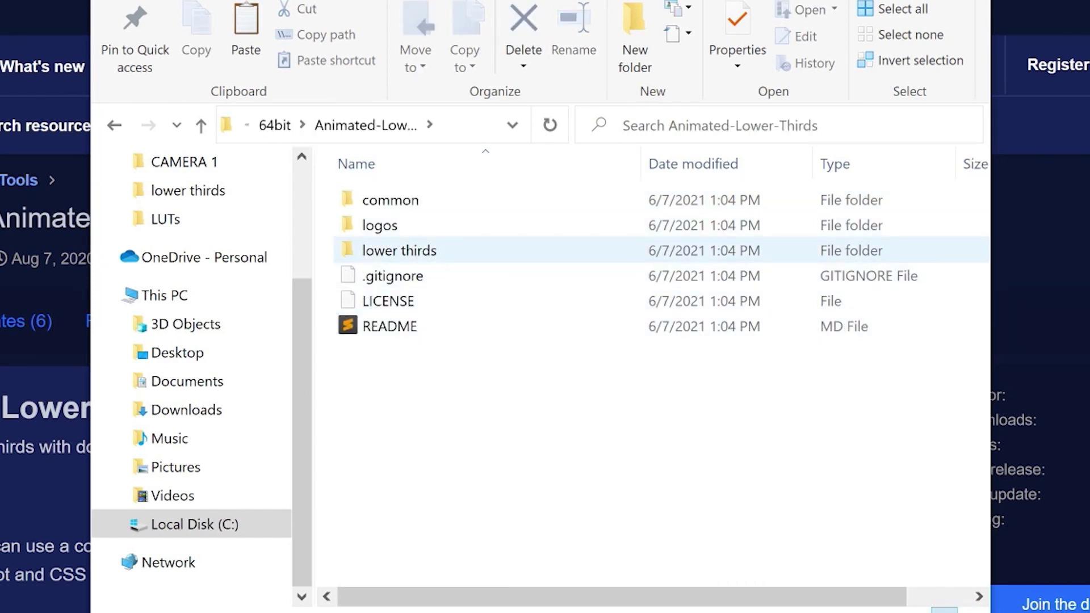
double_click(448, 250)
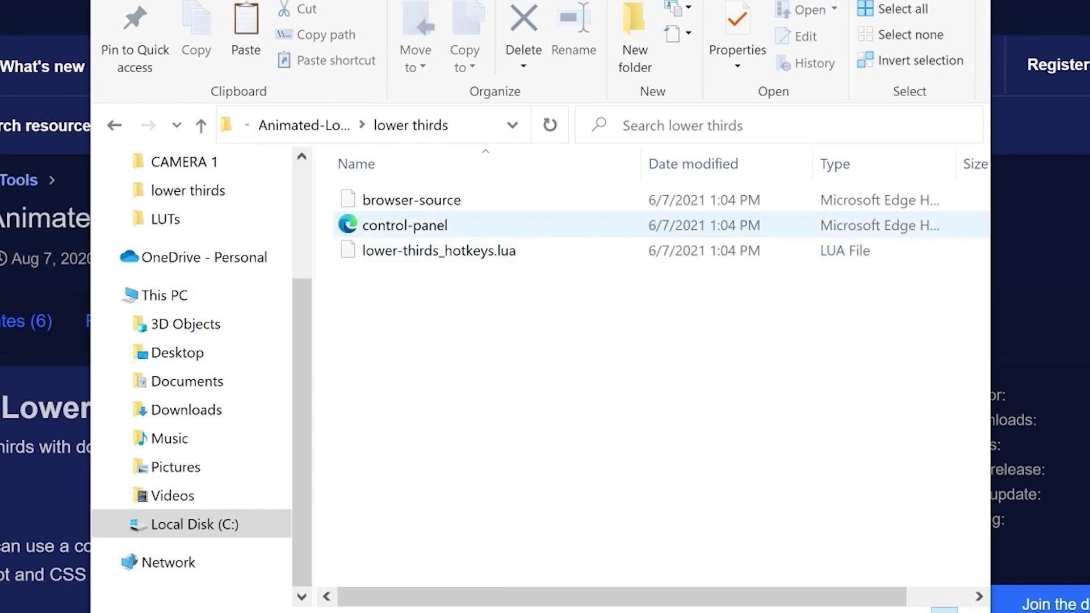
Step: Examine the browser-source, control-panel and lower-thirds_hotkeys.lua files in the lower thirds folder
left_click(411, 199)
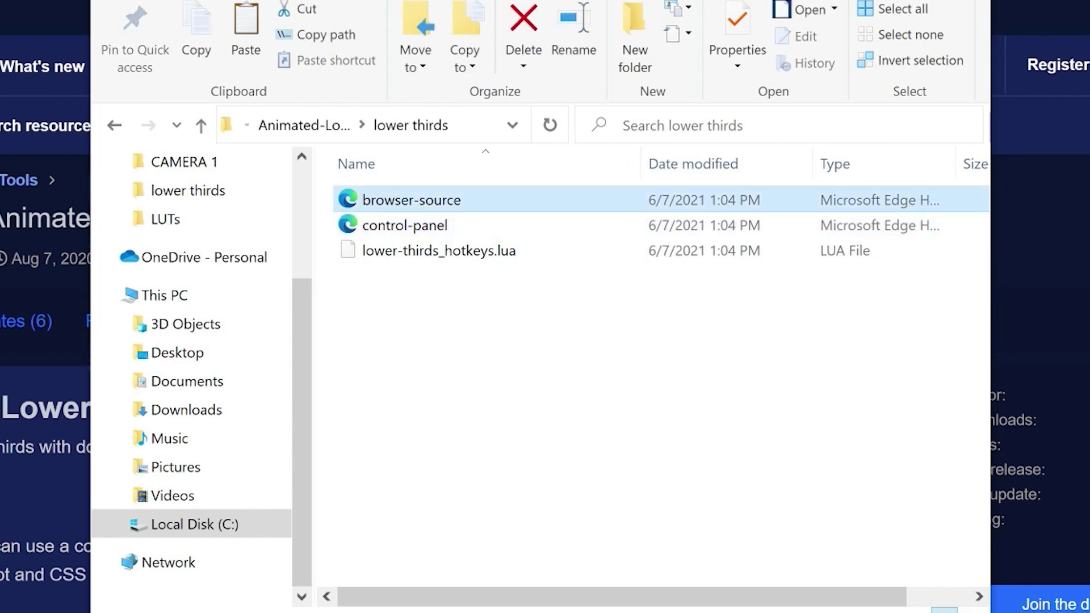
left_click(404, 225)
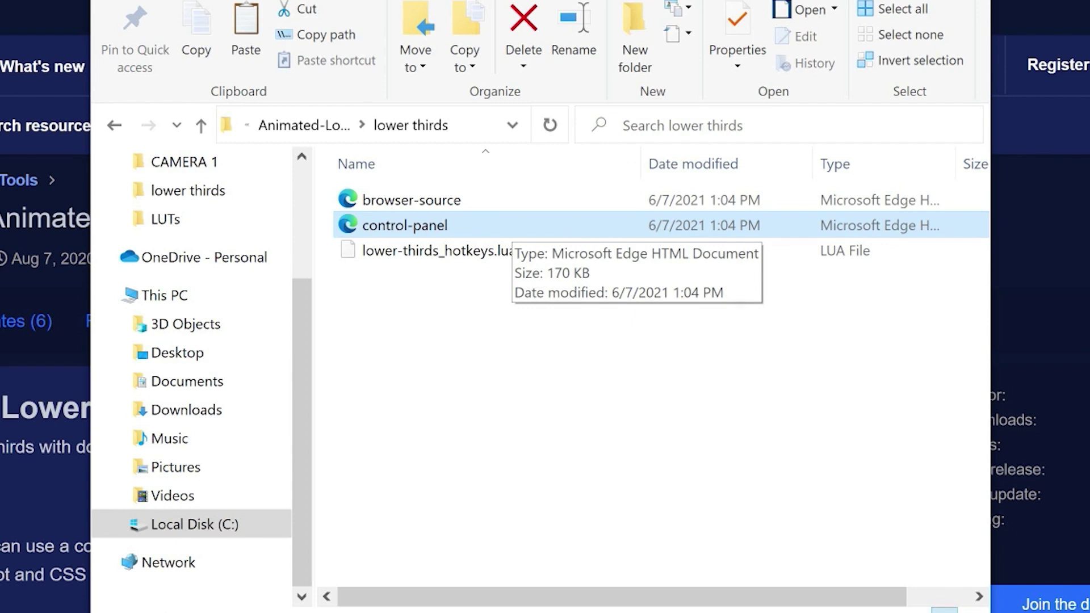
left_click(485, 250)
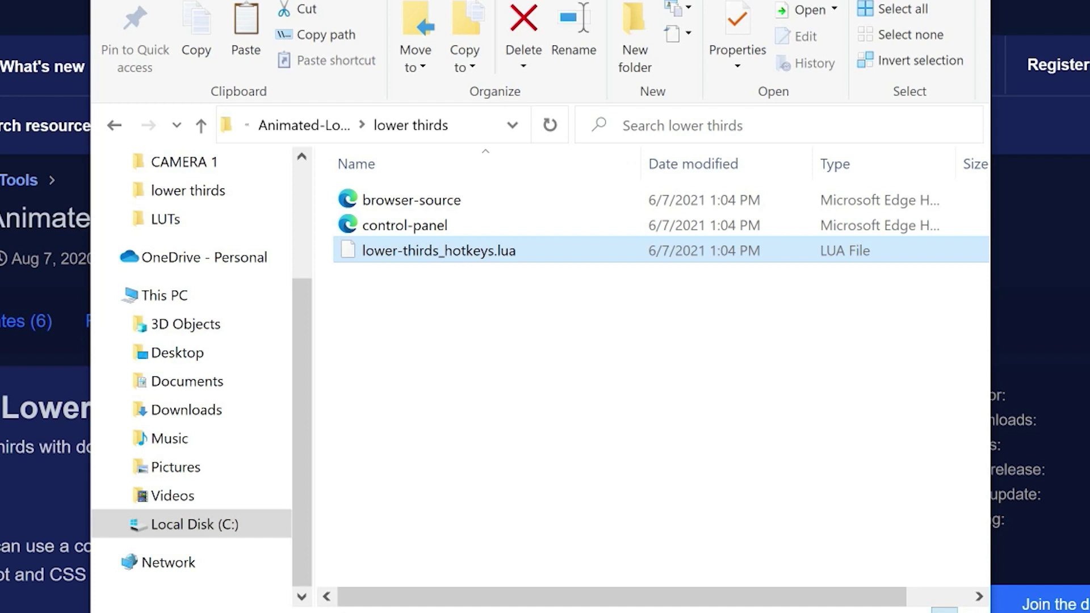
left_click(411, 200)
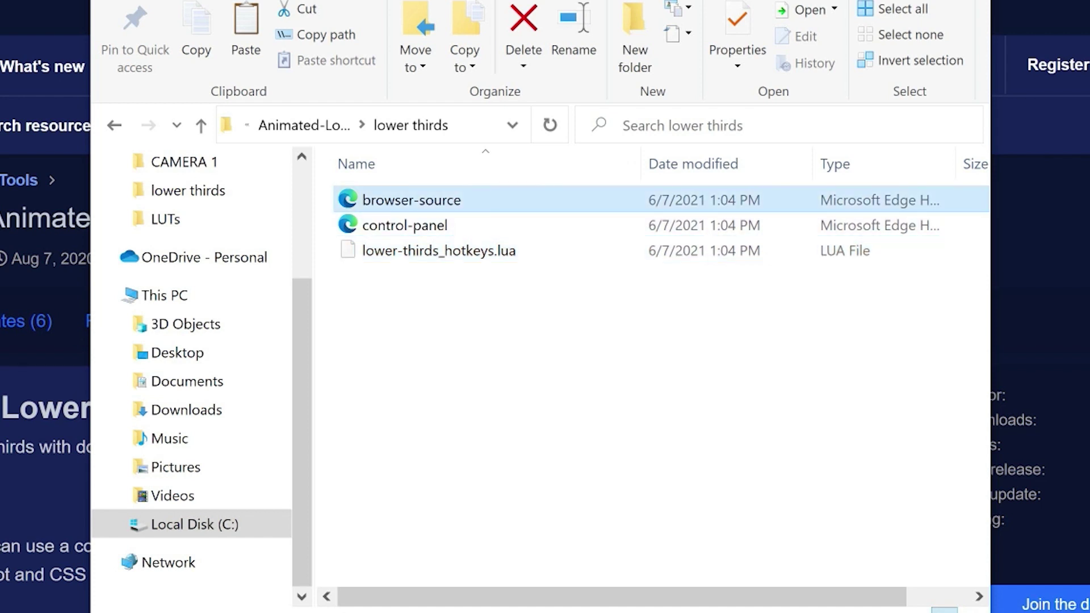
left_click(405, 225)
left_click(411, 199)
left_click(405, 224)
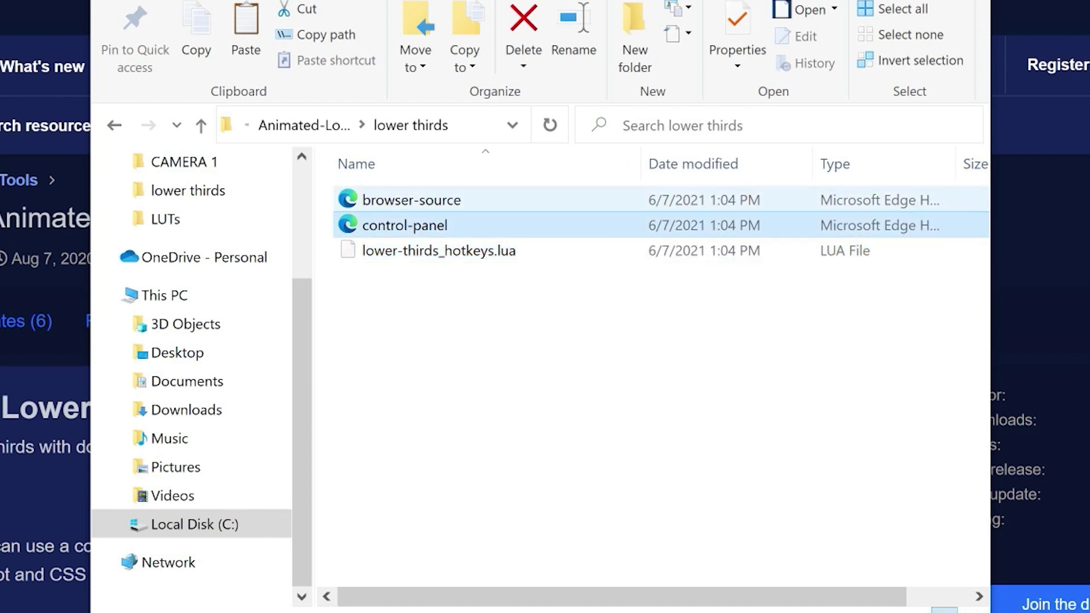
Step: Open the browser-source and control-panel HTML files in Microsoft Edge
left_click(411, 200)
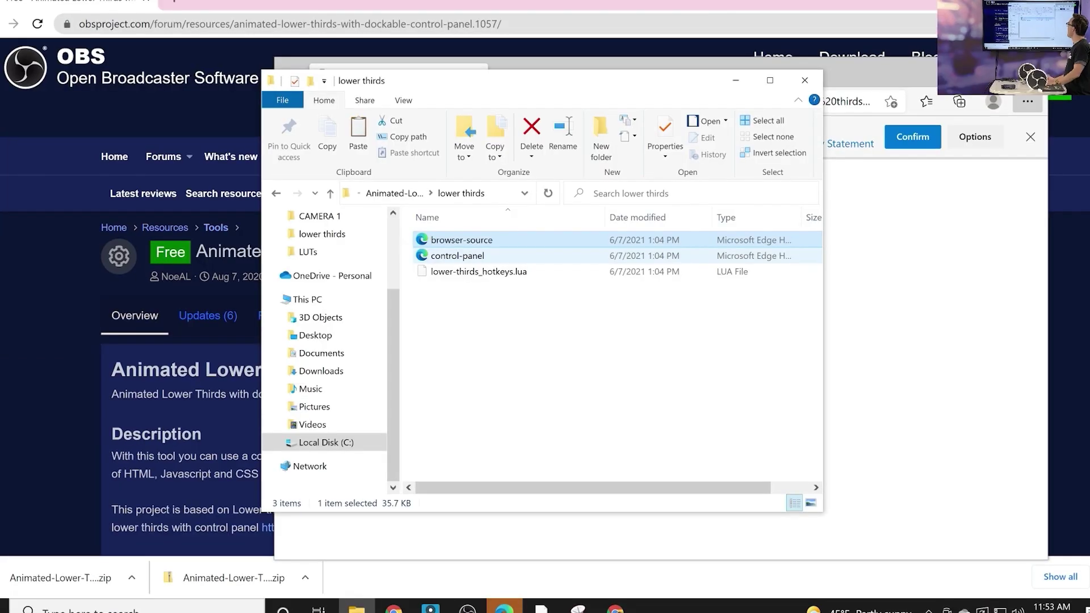
left_click(405, 226)
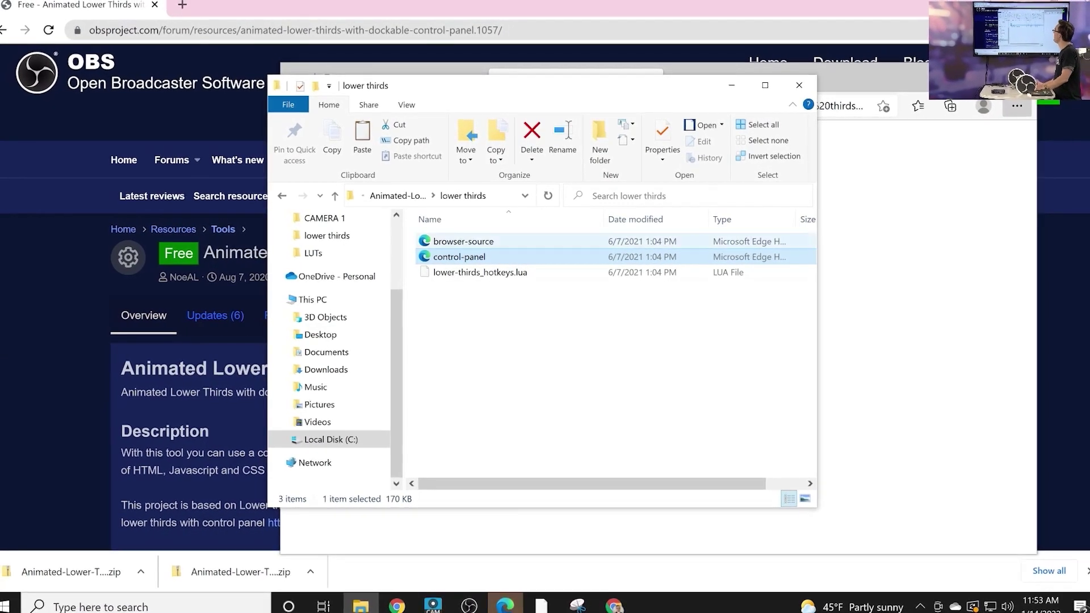
key("Return")
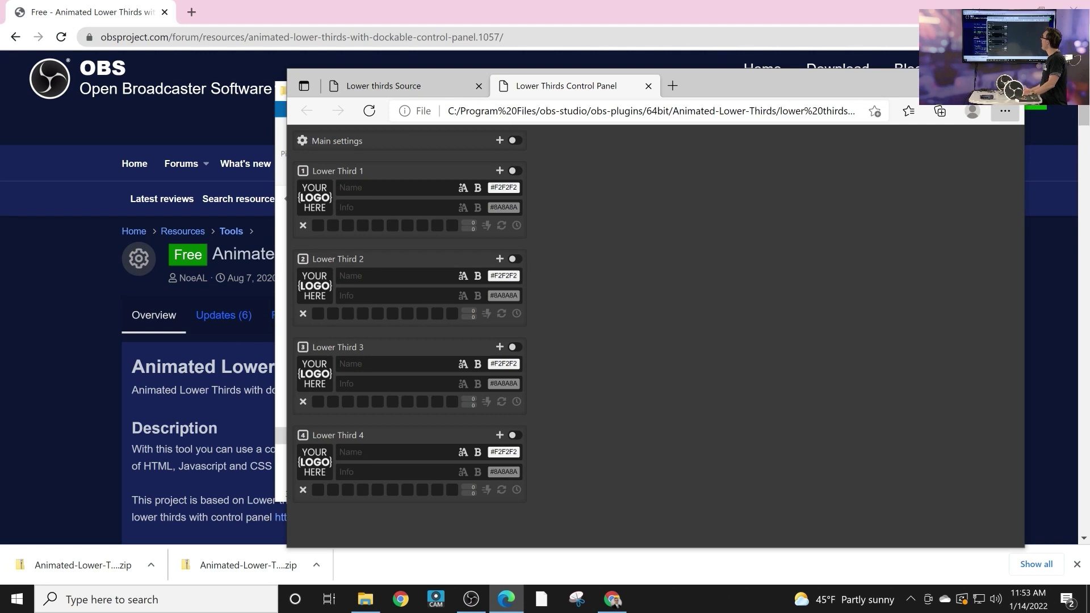
Step: Compare the Lower thirds Source page with the Lower Thirds Control Panel page and copy the control panel's file address
left_click(405, 85)
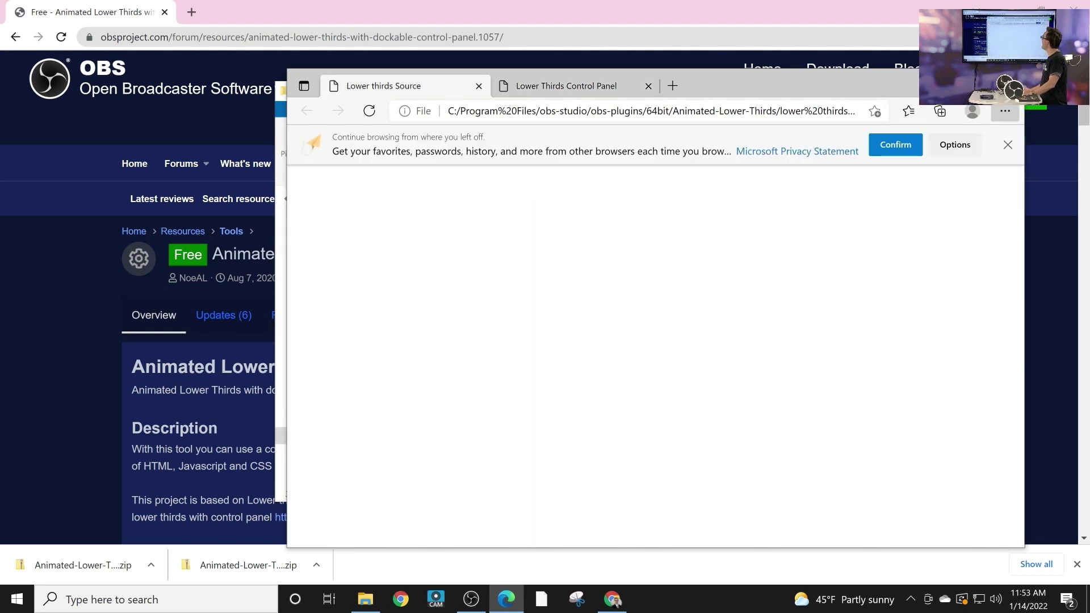
left_click(574, 86)
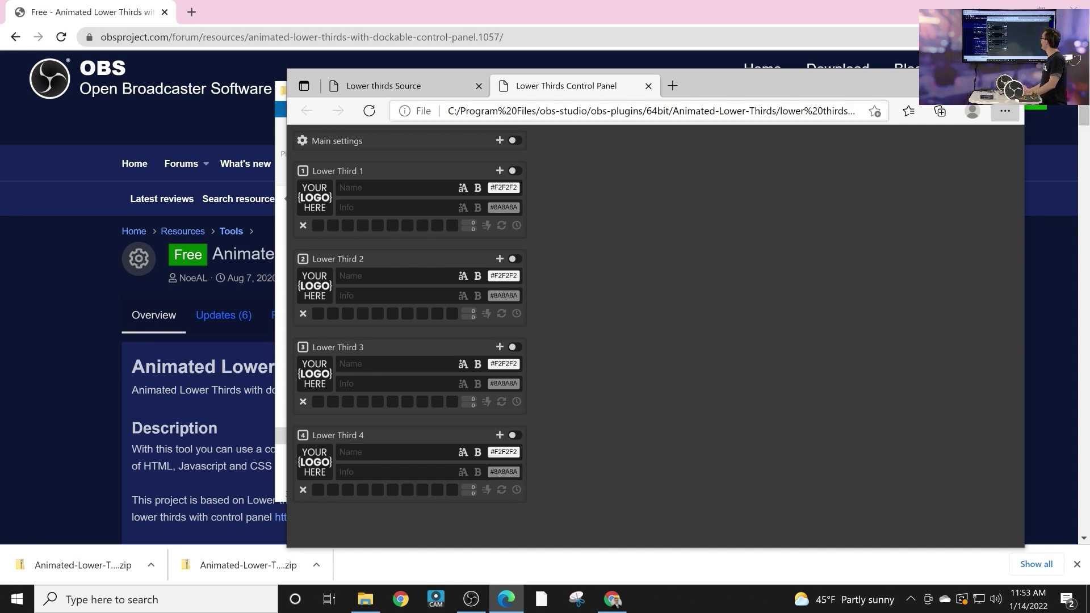
left_click(651, 110)
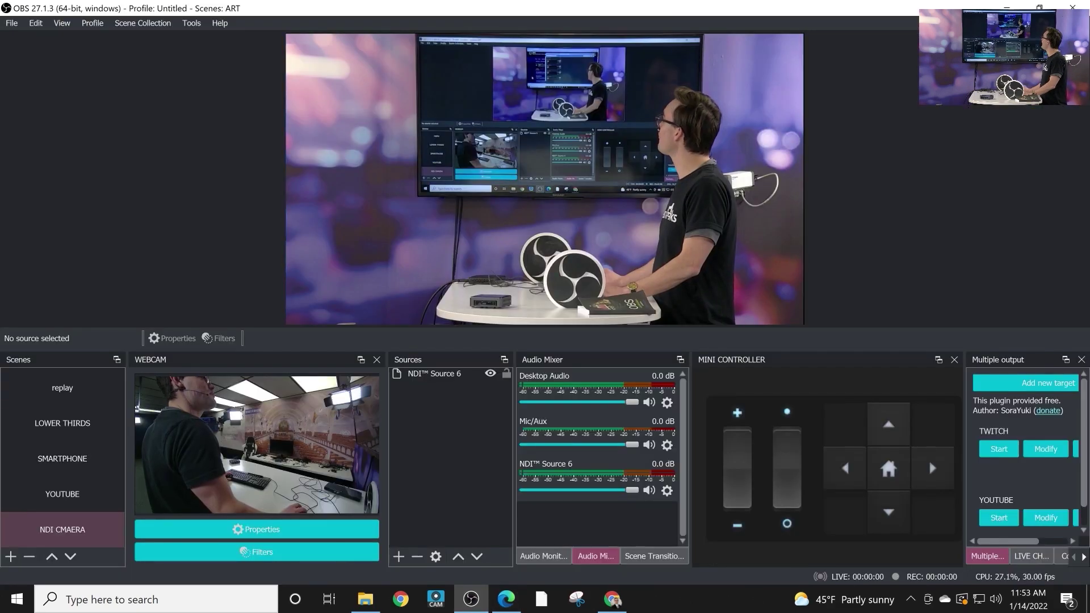
Step: Switch to OBS and add a custom browser dock named LOWER THIRDS CONTROLLER using the copied control-panel address
left_click(193, 22)
mouse_move(257, 66)
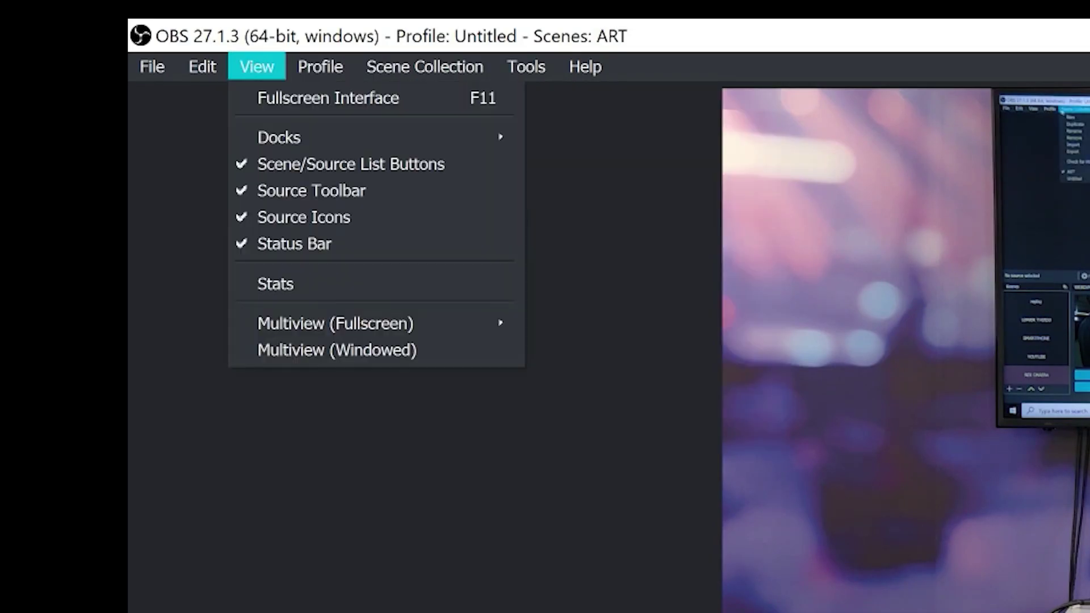
mouse_move(279, 137)
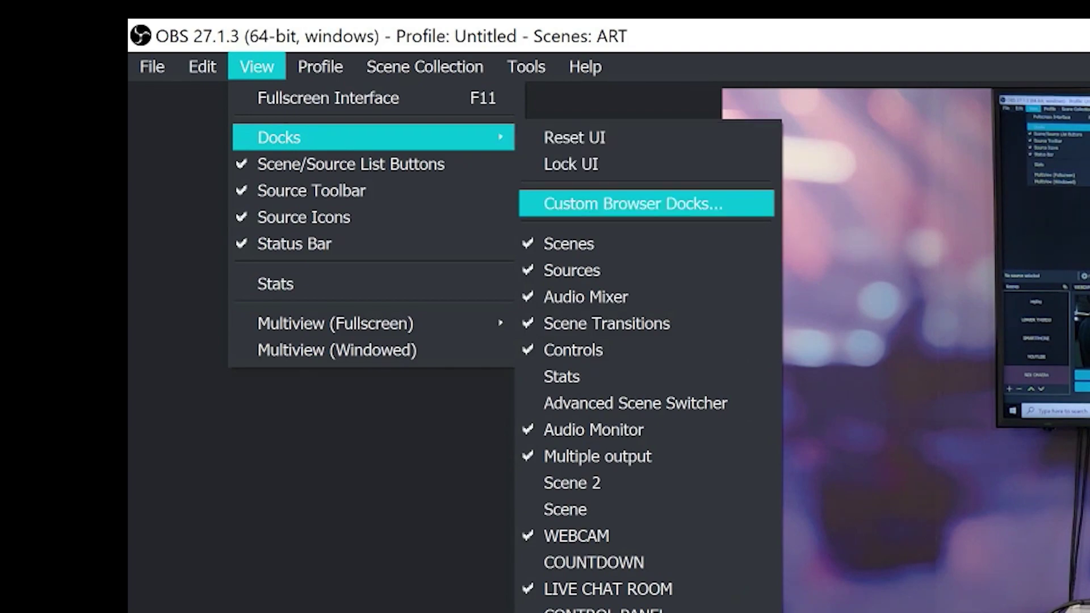
left_click(653, 203)
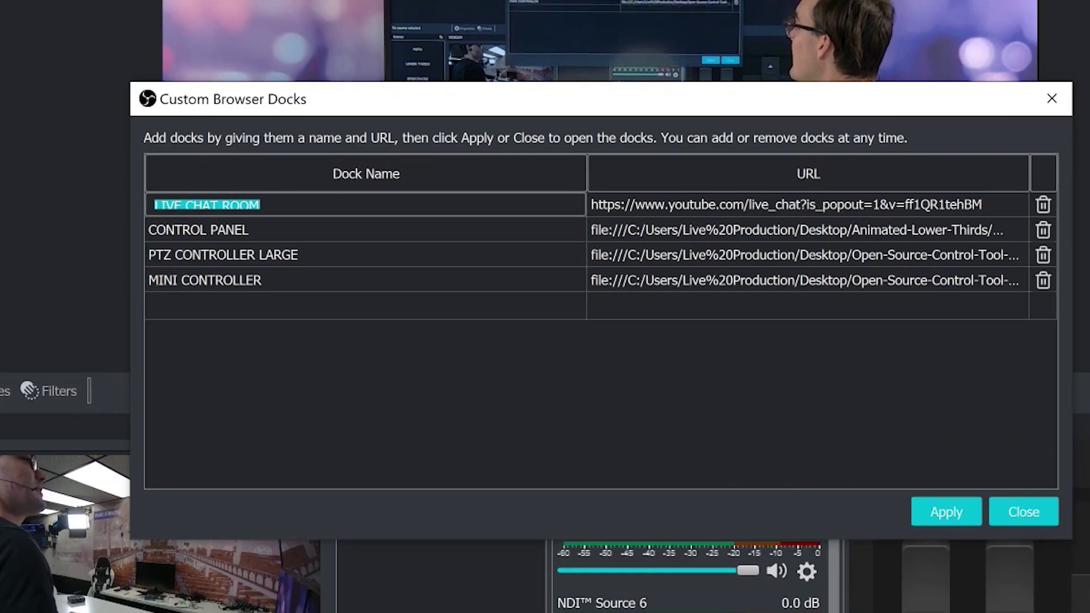
left_click(924, 608)
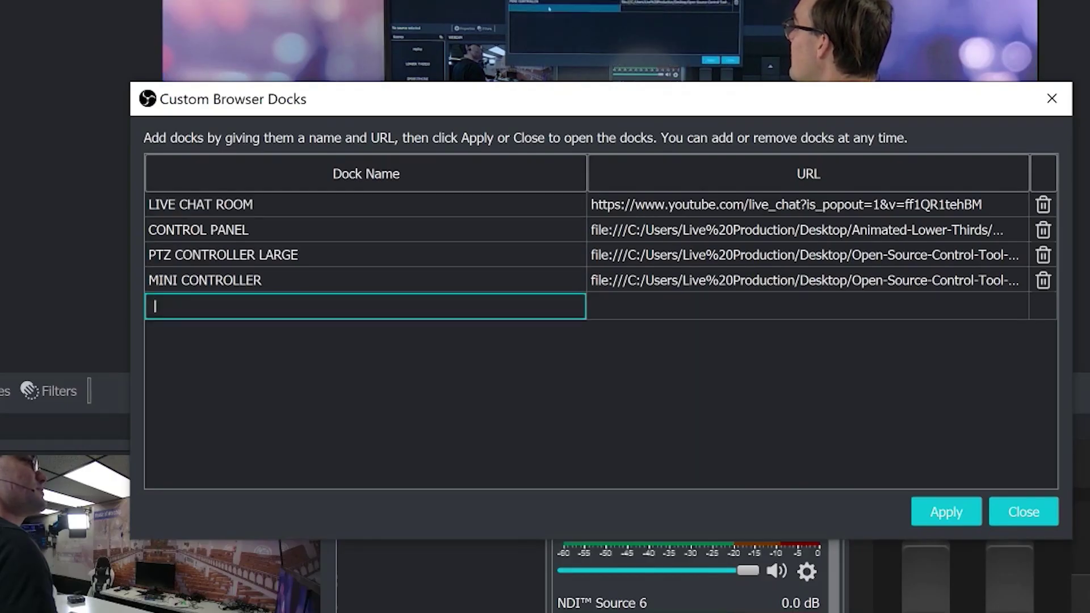
type("LOWER t")
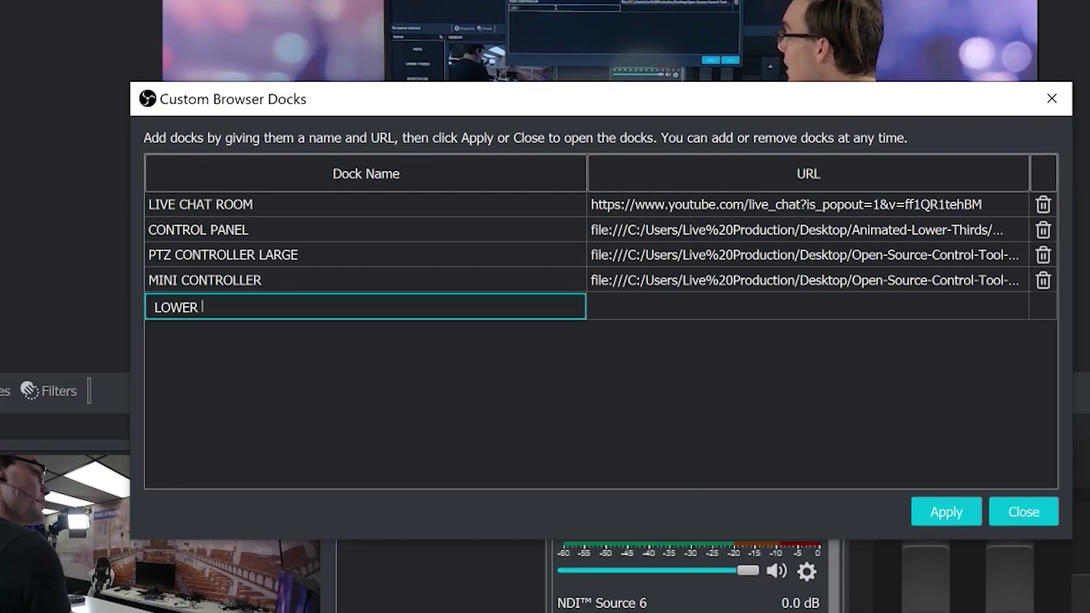
key("BackSpace")
type("THIRDS CONTROLLER")
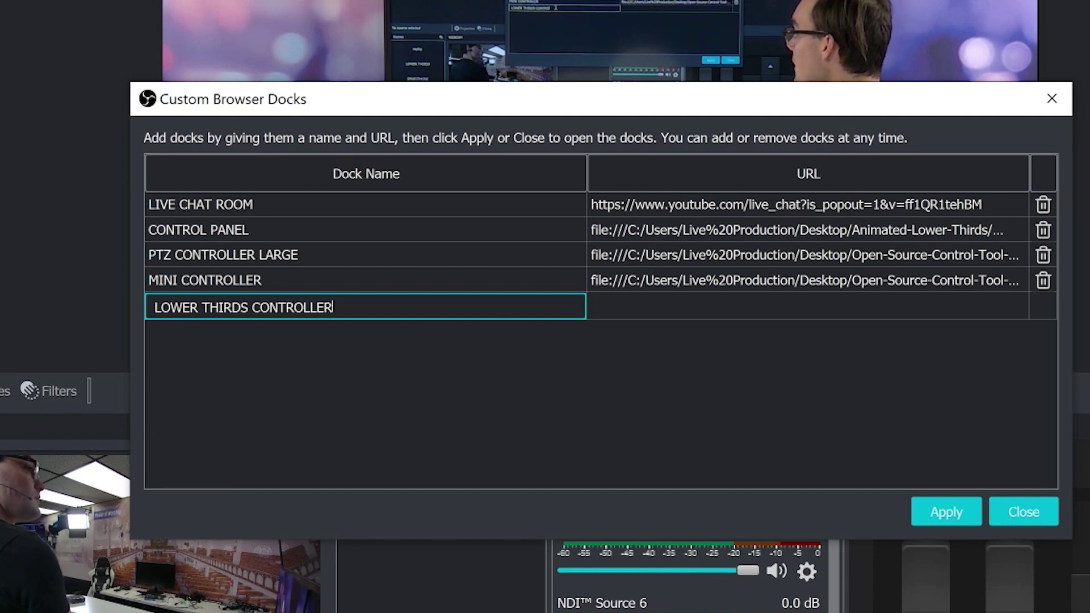
key("Tab")
key("ctrl+v")
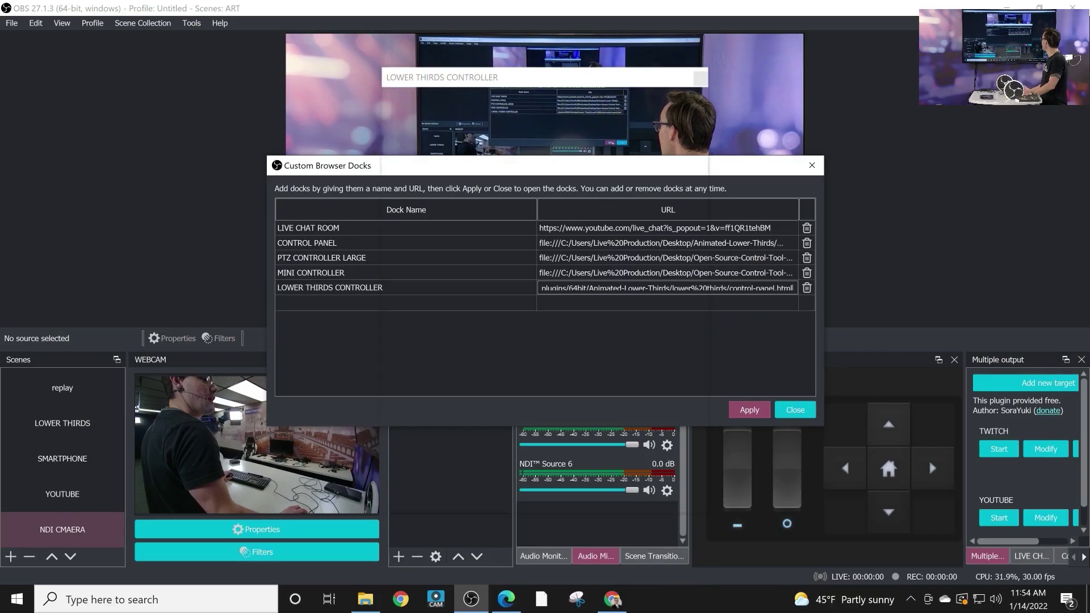
left_click(947, 512)
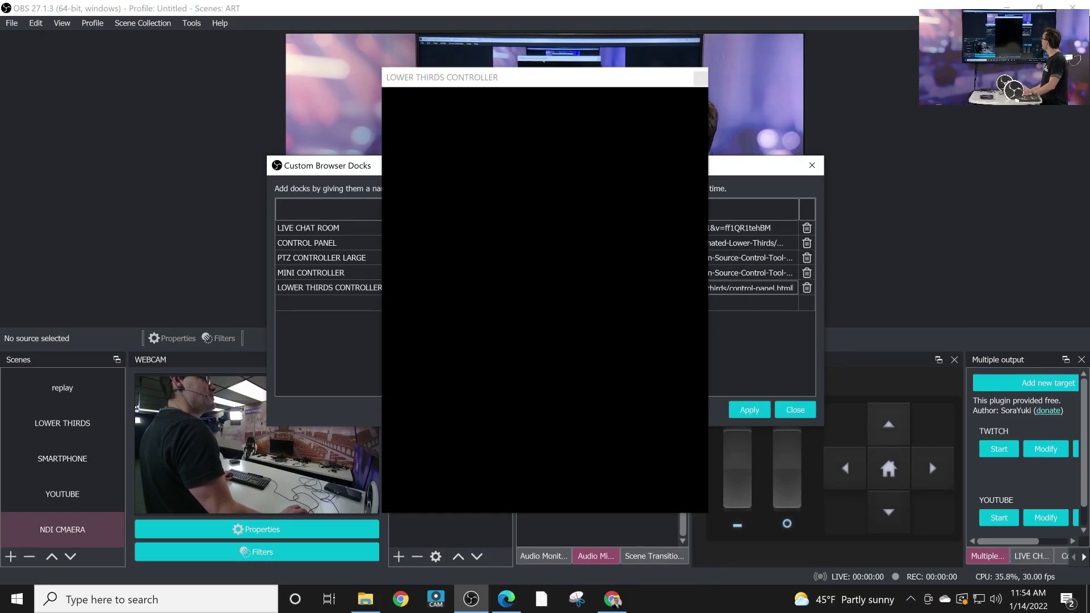
Step: Dock the LOWER THIRDS CONTROLLER beside the preview at a narrower width and remove the WEBCAM dock from the layout
left_click_drag(484, 82, 57, 112)
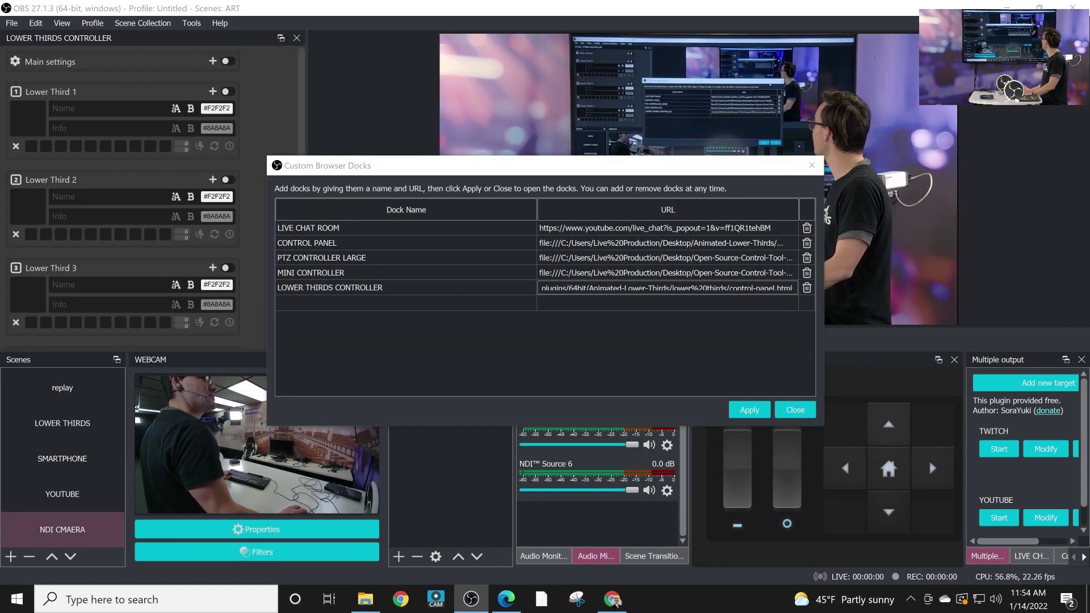
left_click(795, 409)
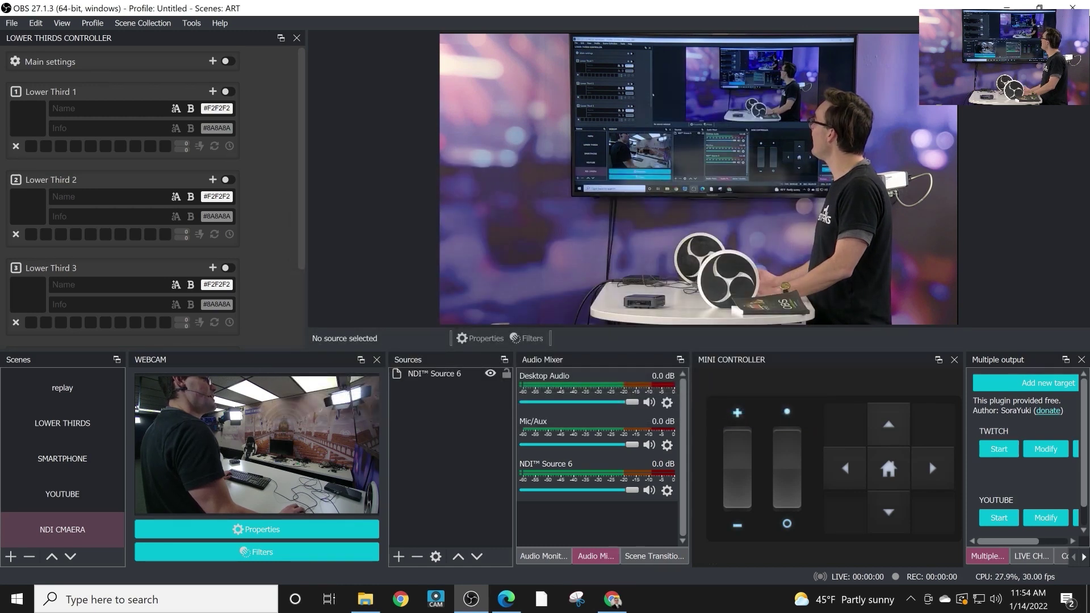
left_click_drag(306, 227, 269, 228)
left_click(376, 359)
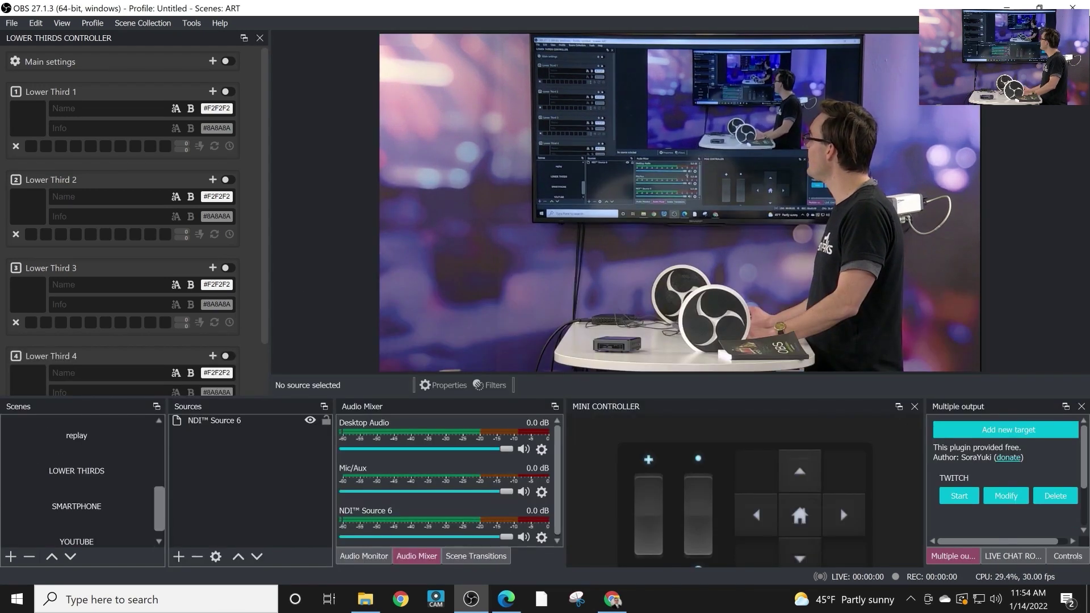
Step: Look over the four lower third slots and expand the Main settings of the LOWER THIRDS CONTROLLER dock
scroll(122, 215, "down", 2)
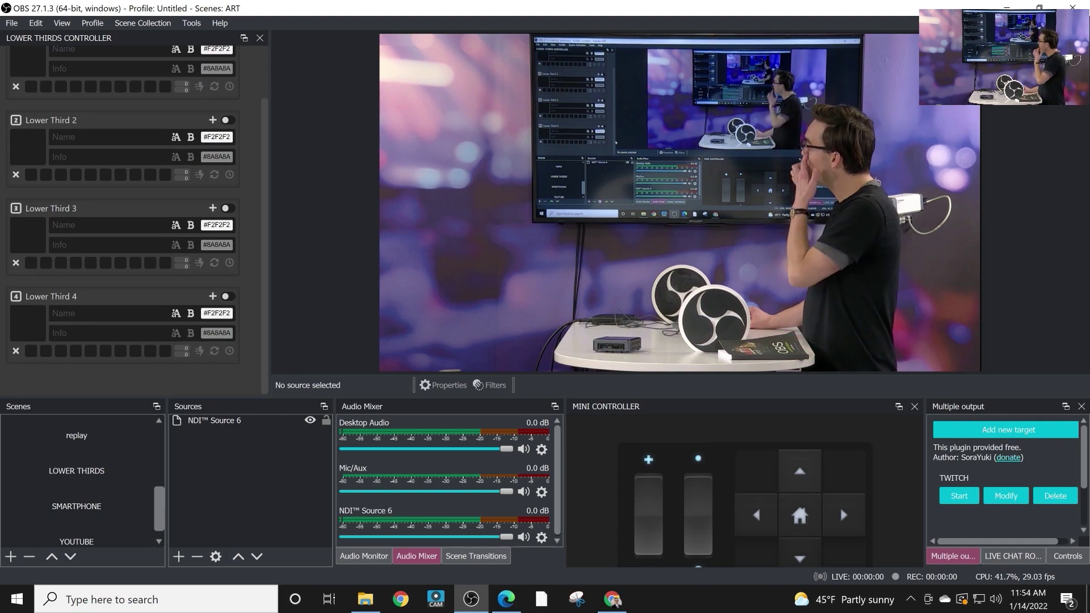
scroll(122, 216, "up", 2)
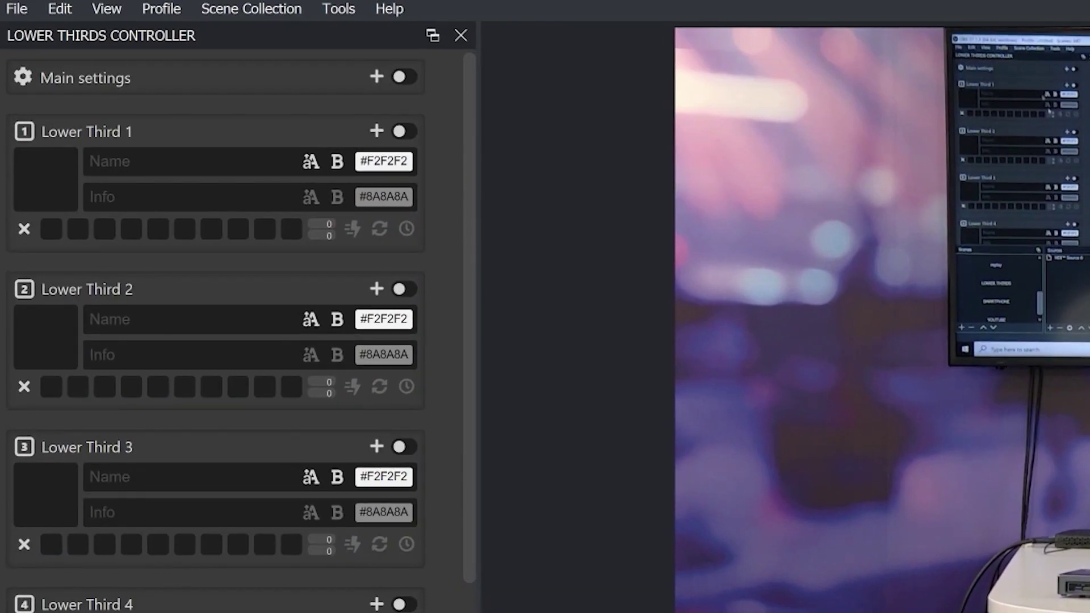
left_click(376, 76)
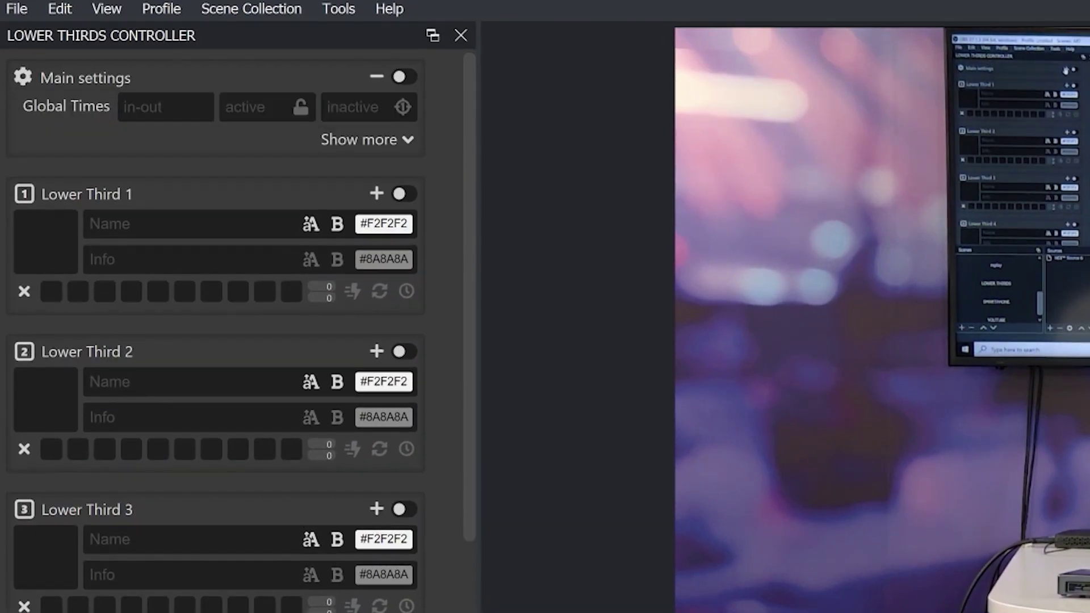
Step: Read the descriptions of the Global Times in-out, active and inactive settings in the Main settings
mouse_move(261, 107)
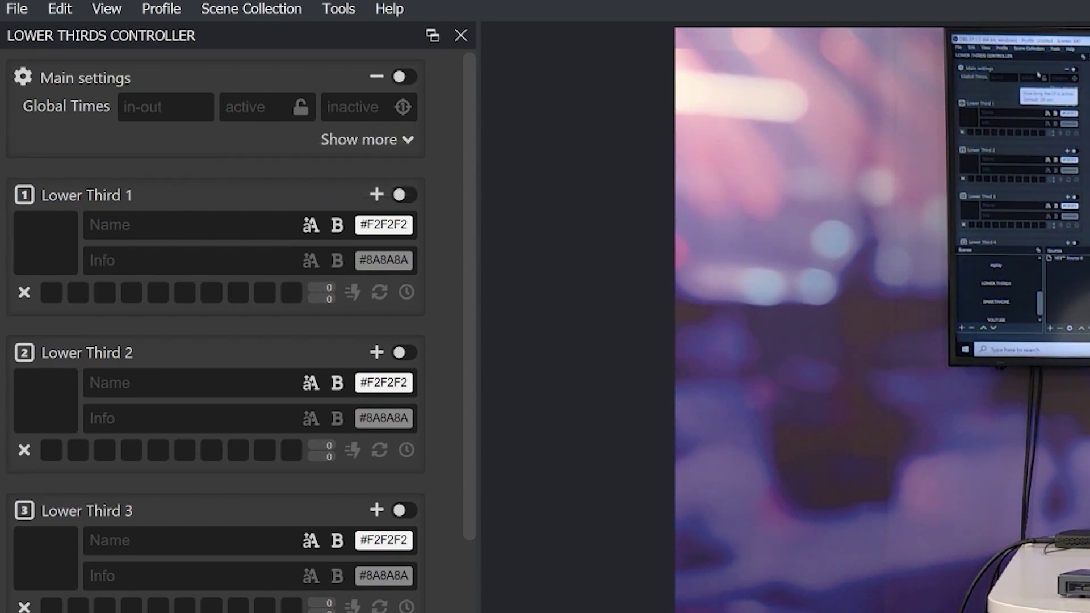
mouse_move(124, 106)
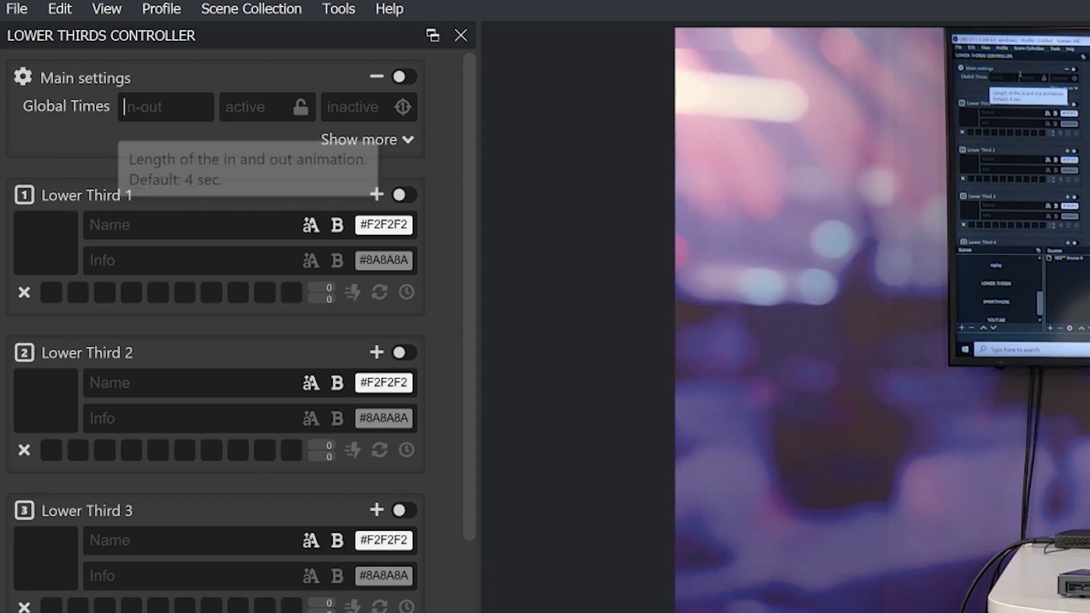
mouse_move(226, 107)
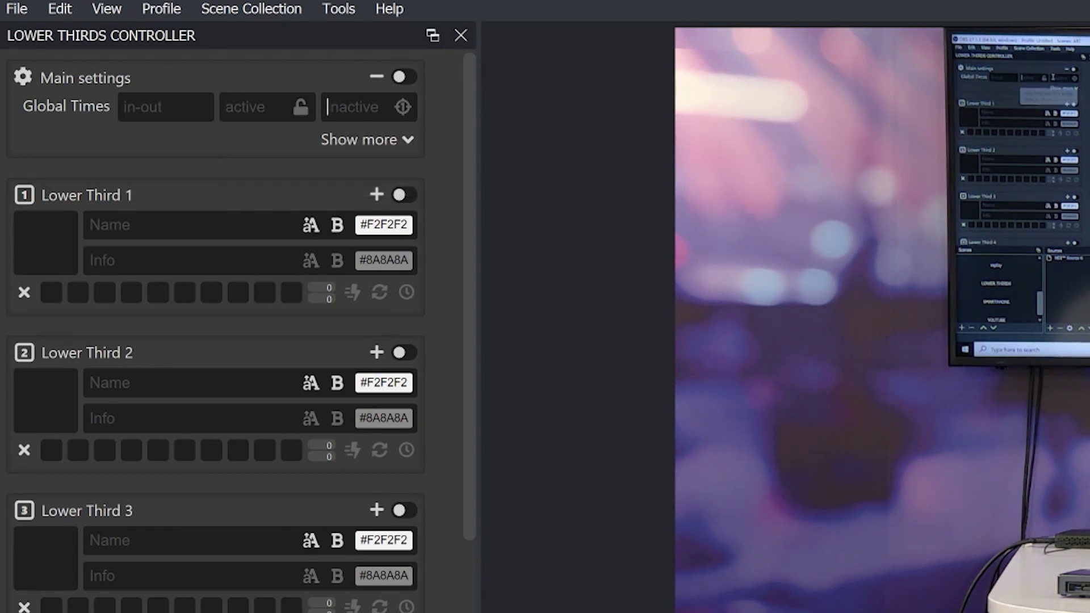
mouse_move(328, 107)
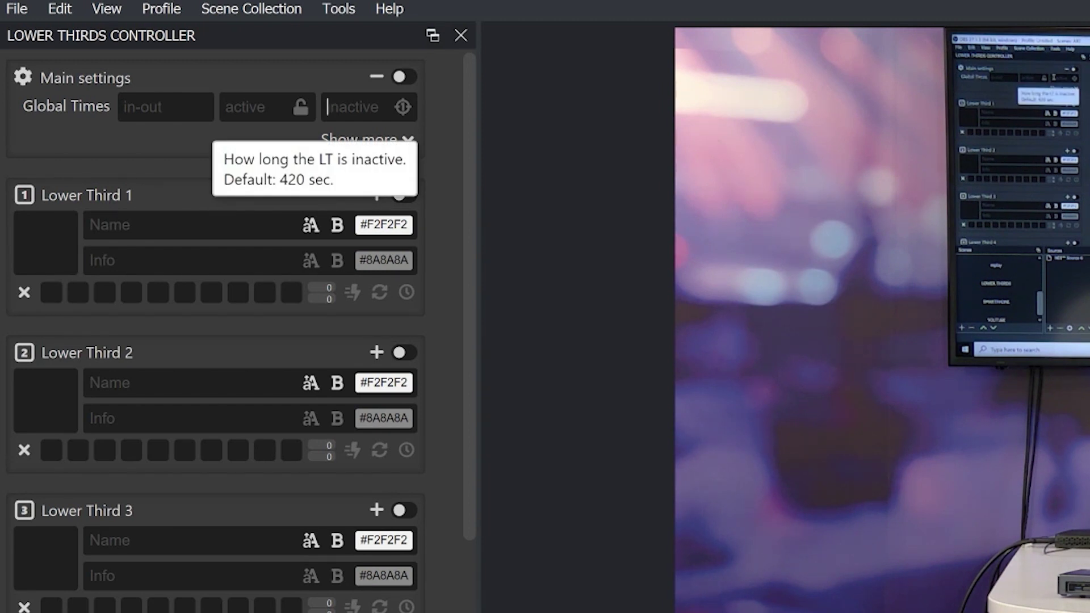
left_click(331, 106)
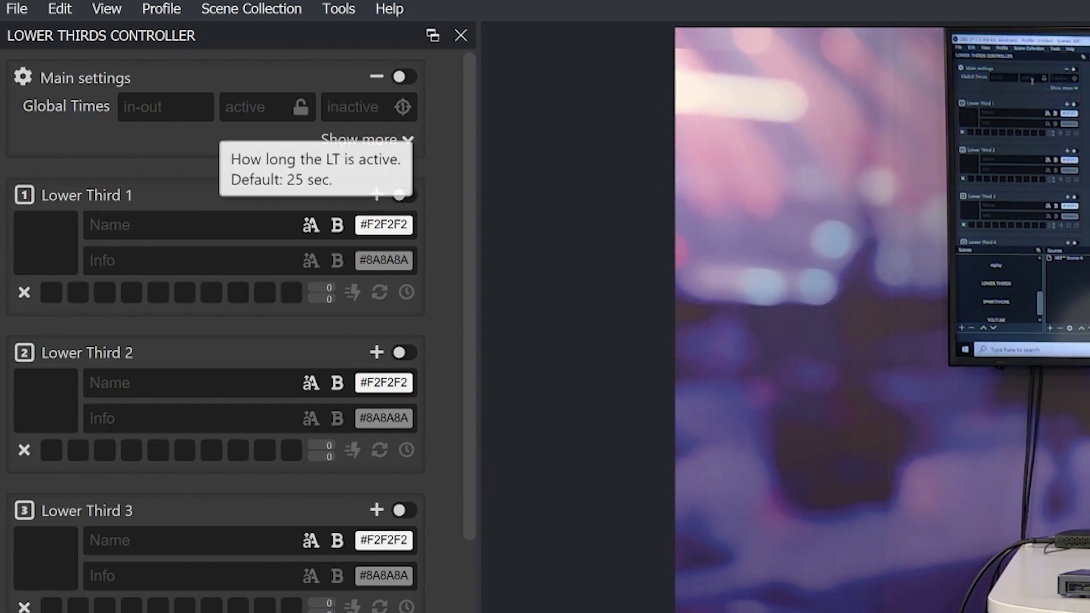
mouse_move(187, 107)
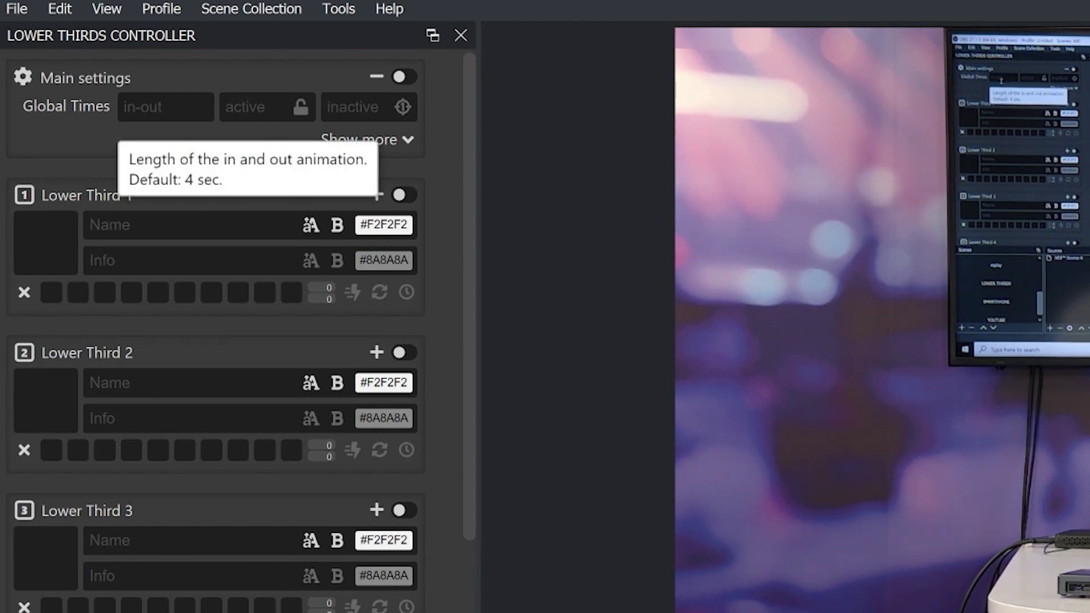
mouse_move(328, 107)
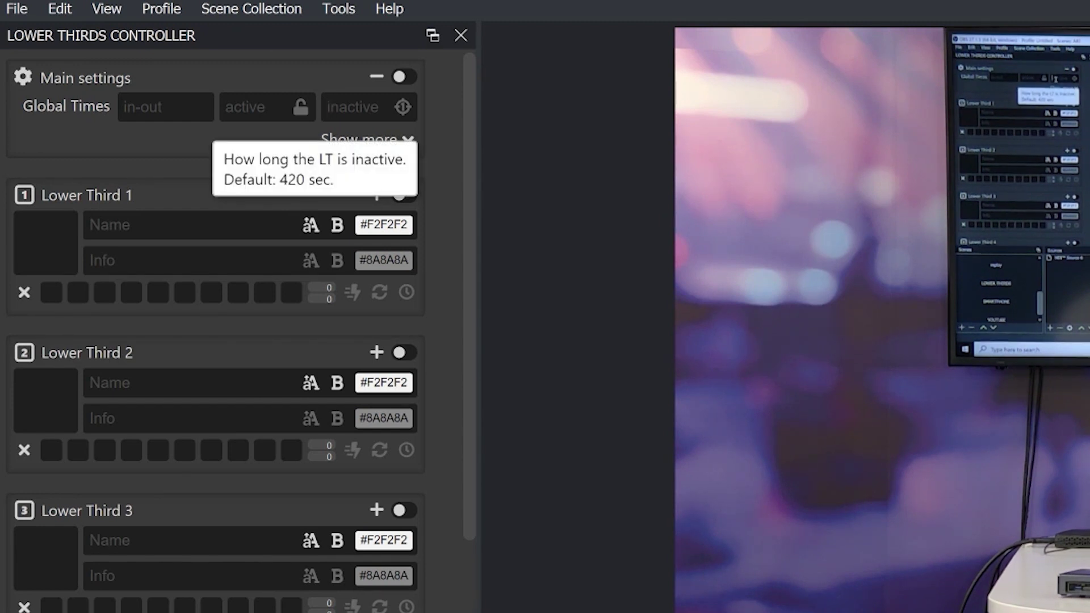
left_click(328, 107)
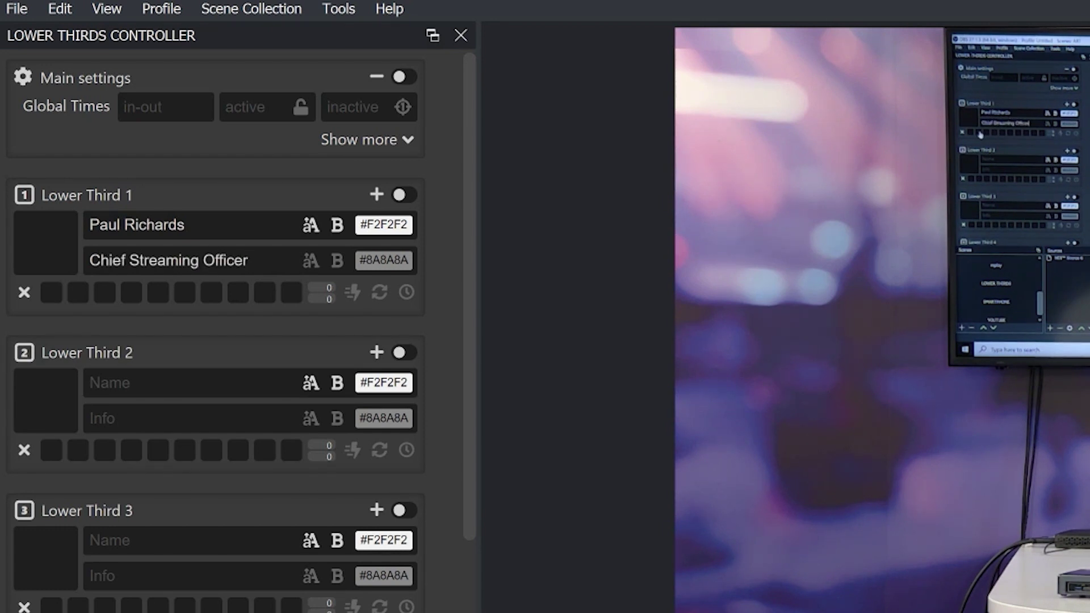
Step: Store the entered name and title in memory slot 1 of Lower Third 1, and switch on both the Main settings and Lower Third 1
left_click(51, 292)
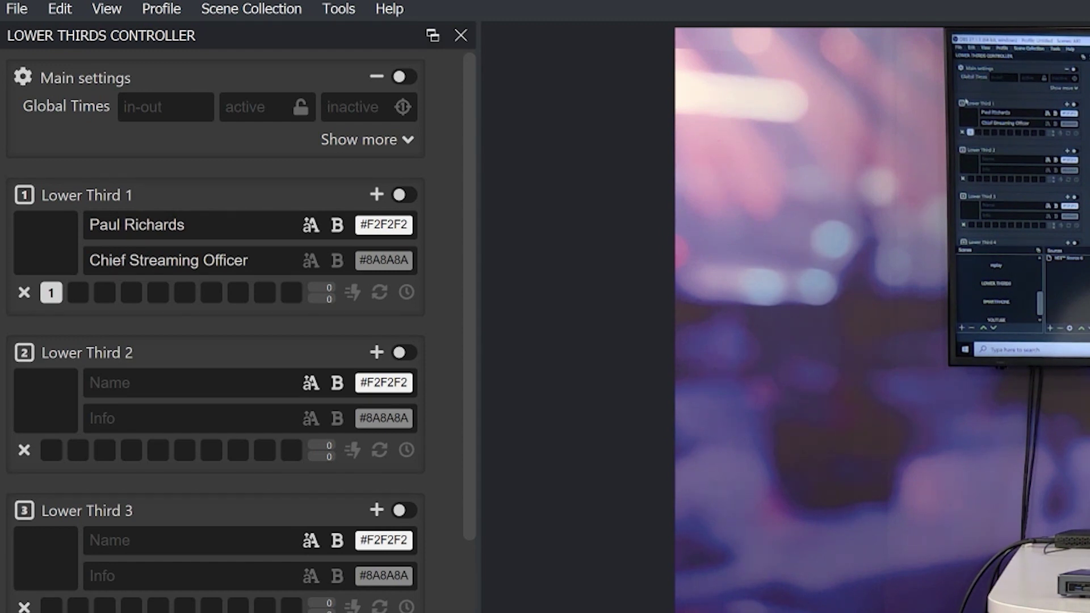
left_click(404, 76)
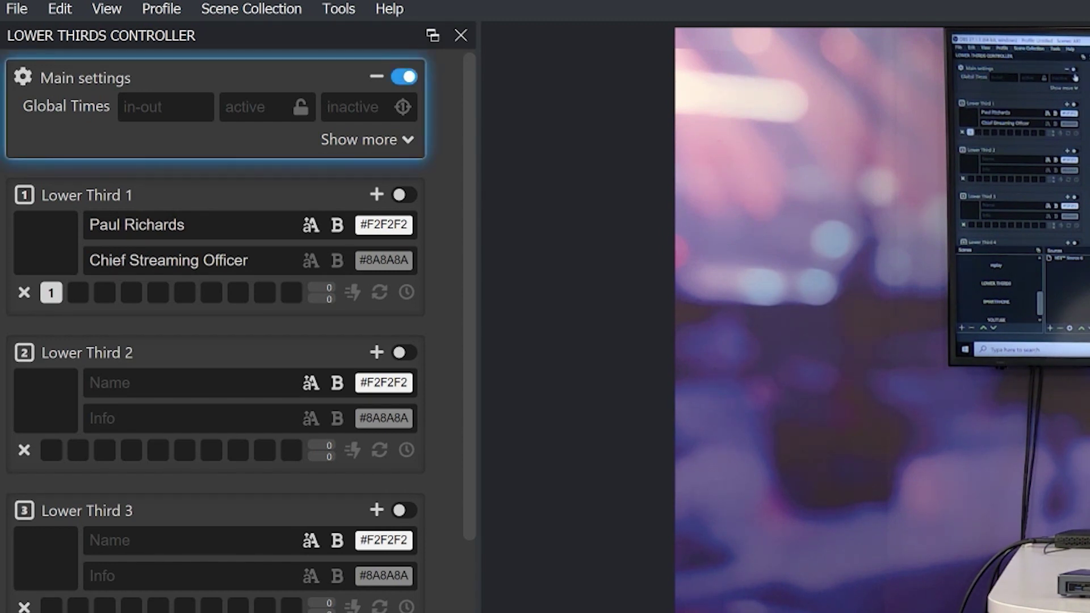
left_click(404, 195)
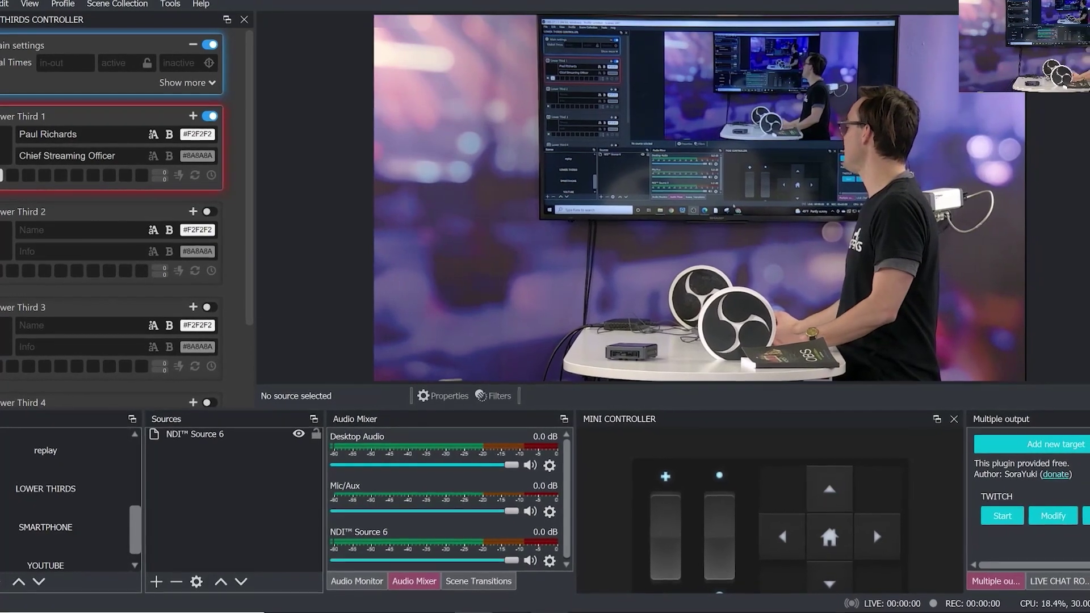
Step: Switch to the browser, copy the Lower thirds Source page's address, locate browser-source in the lower thirds folder, and return to OBS
key("alt+Tab")
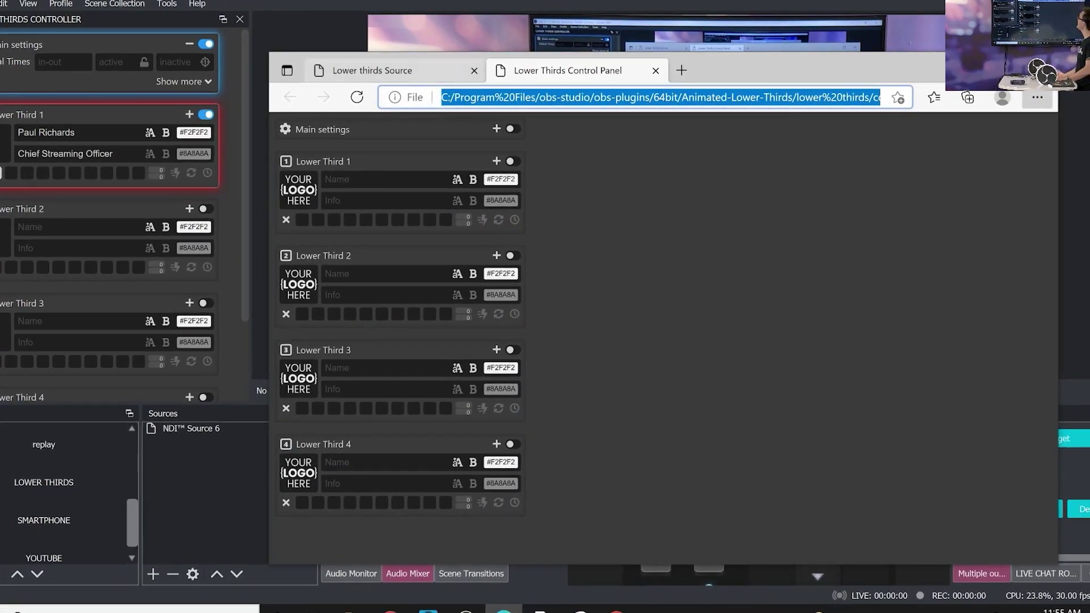
key("ctrl+Tab")
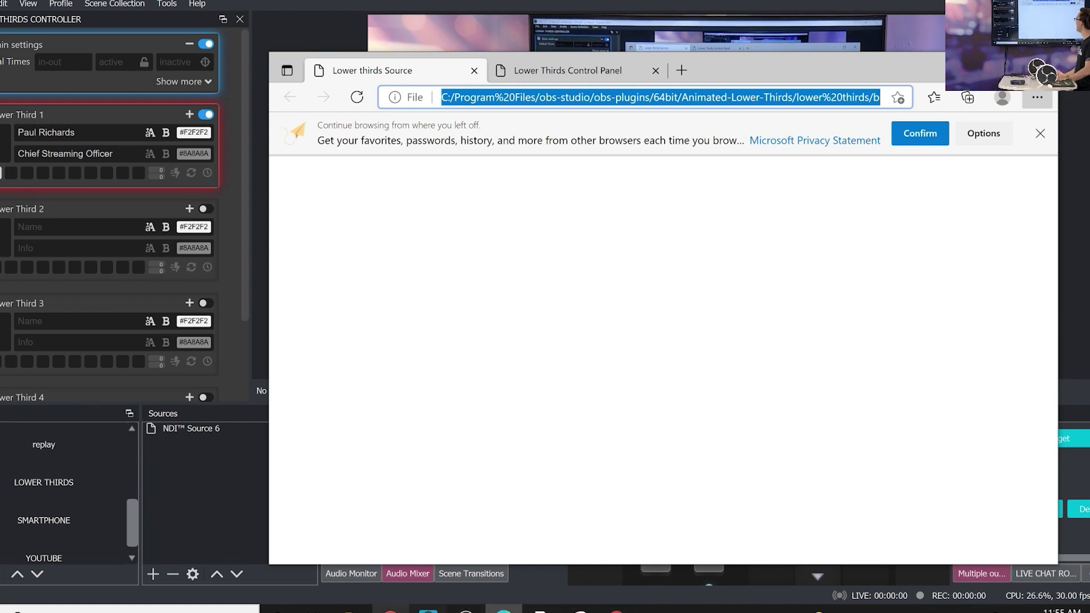
left_click(352, 609)
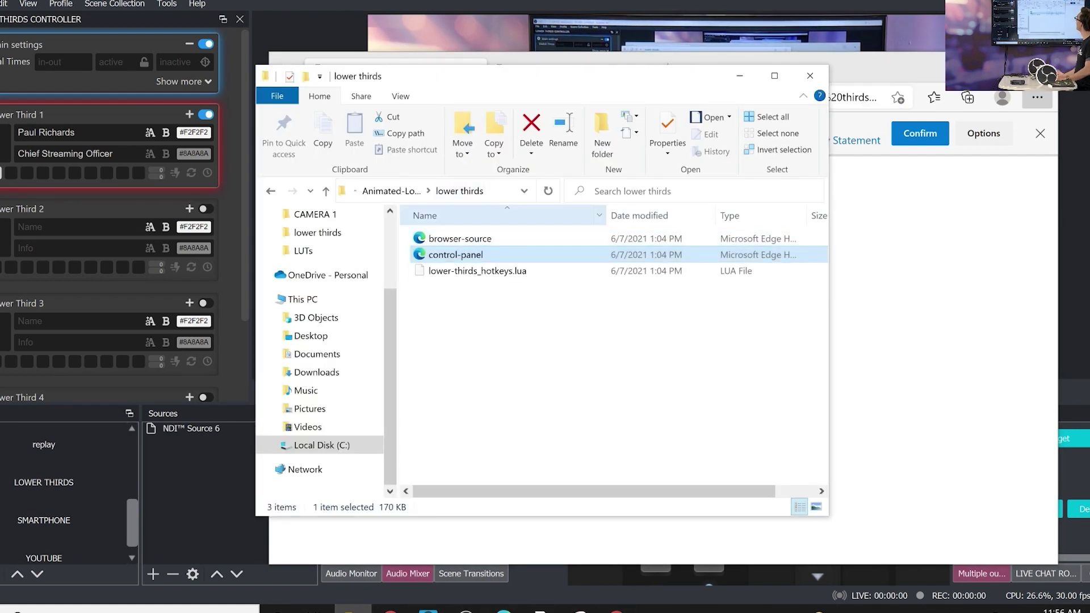
left_click(460, 238)
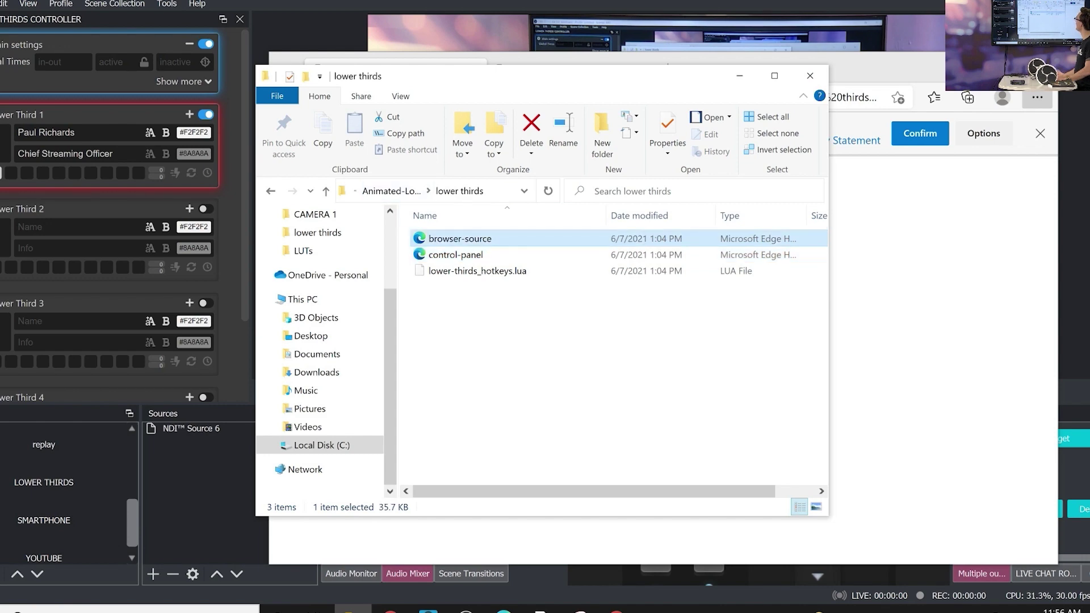
left_click(423, 6)
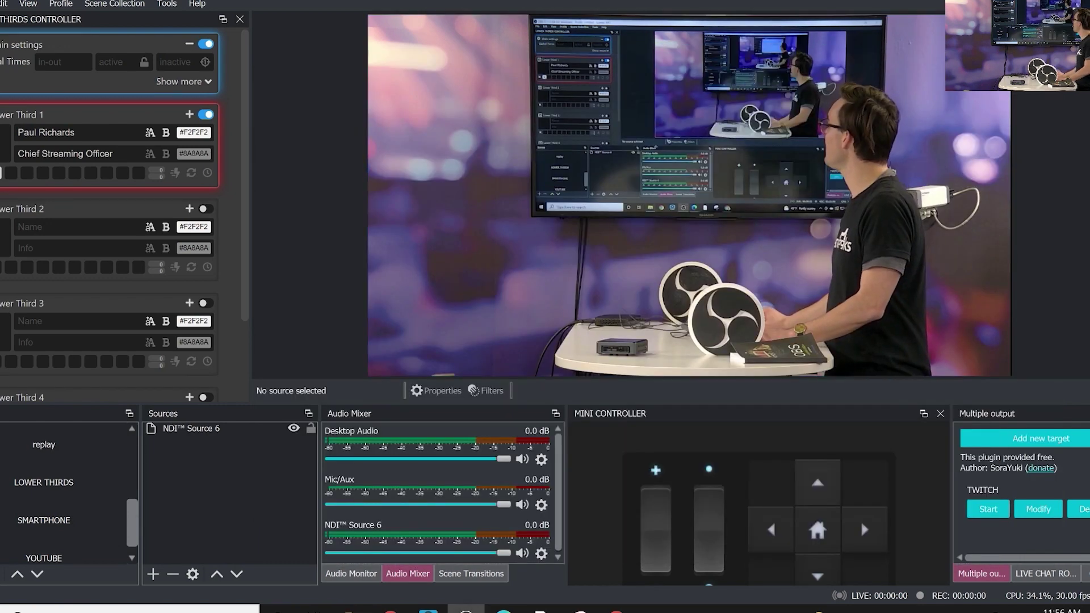
Step: Add a browser source named LOWER THIRD TEST and enter the copied browser-source.html address as its URL
left_click(153, 574)
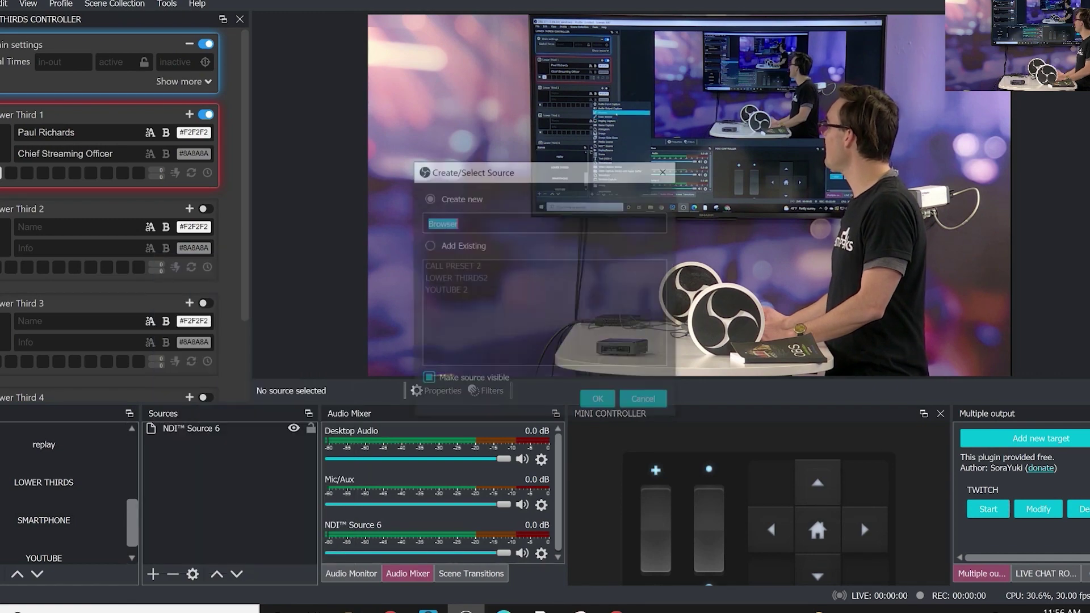
key("Return")
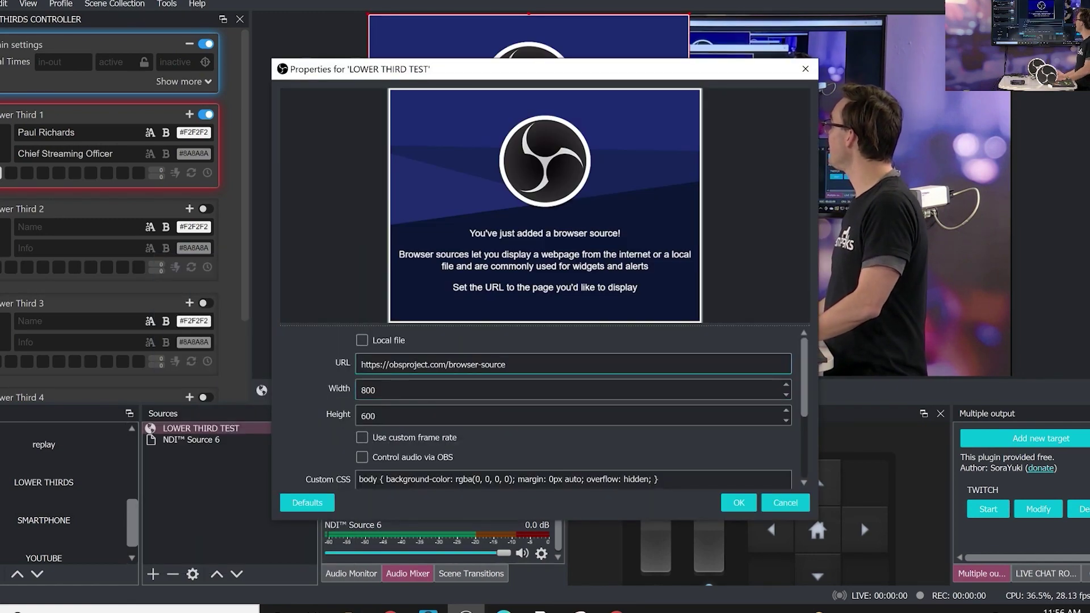
key("ctrl+v")
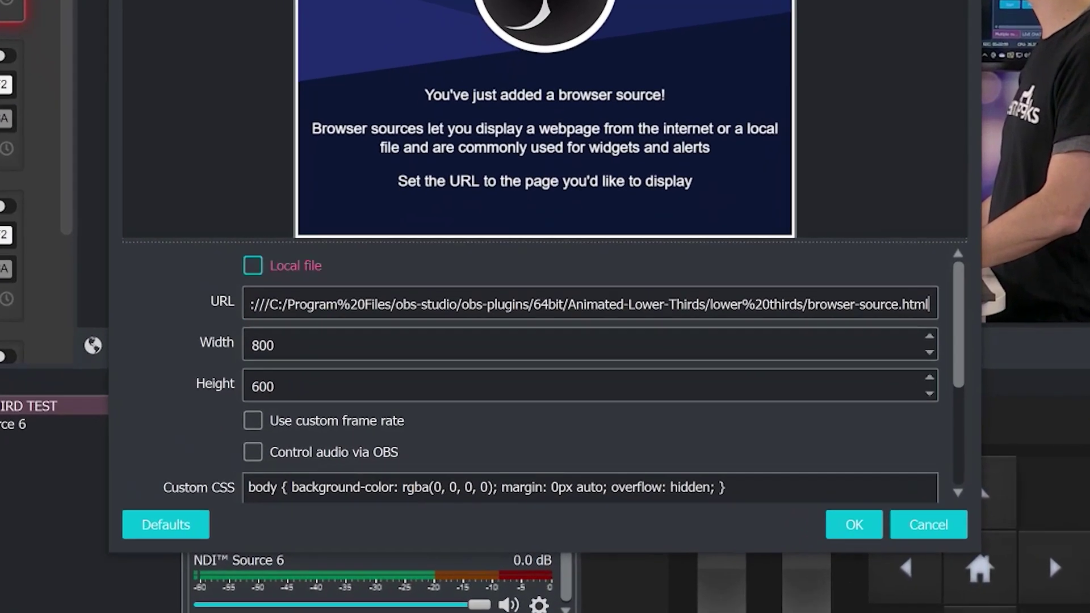
Step: Make the source use a local file and choose browser-source from obs-studio/obs-plugins/64bit/Animated-Lower-Thirds/lower thirds
left_click(253, 265)
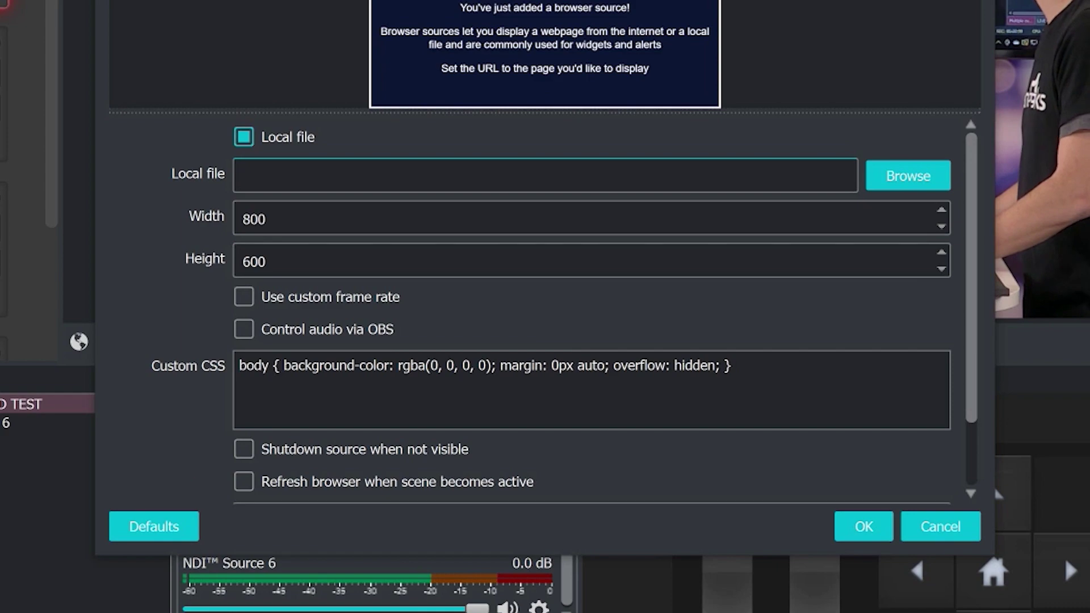
left_click(907, 175)
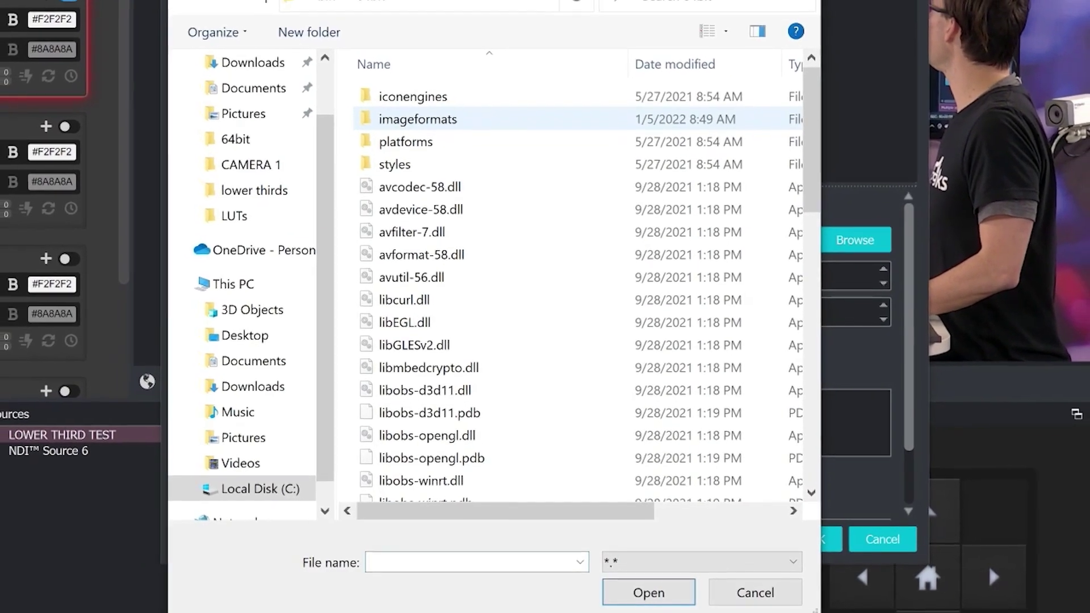
scroll(426, 122, "down", 5)
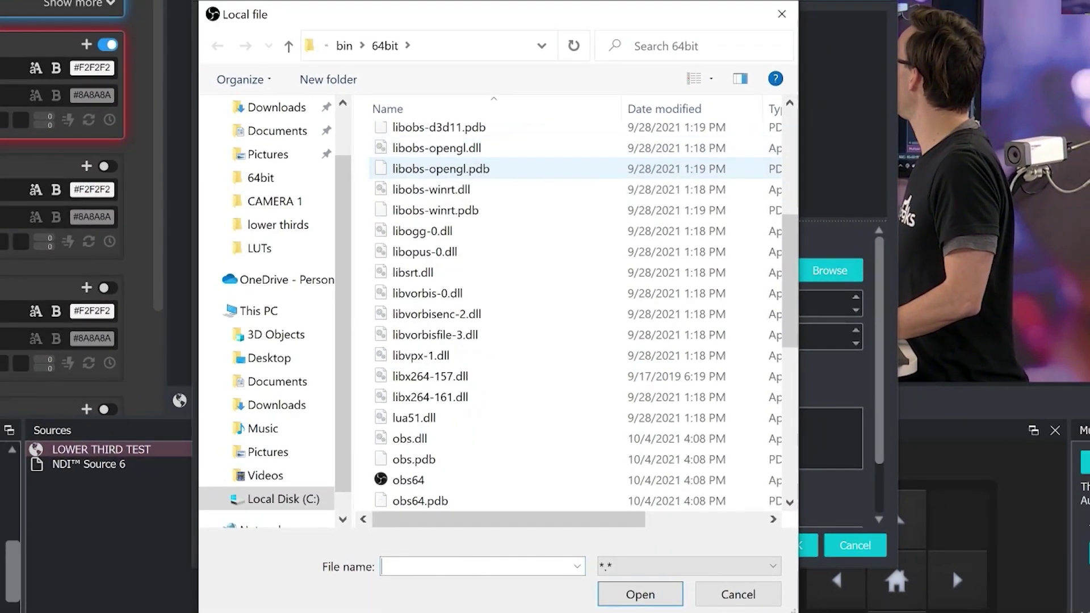
scroll(402, 182, "up", 5)
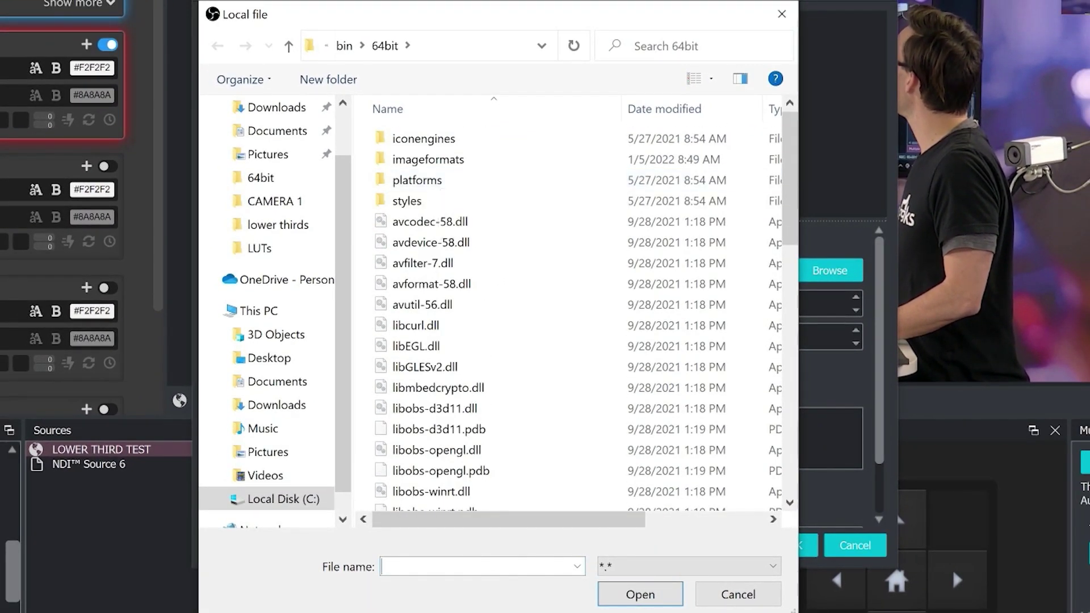
left_click(344, 46)
left_click(364, 46)
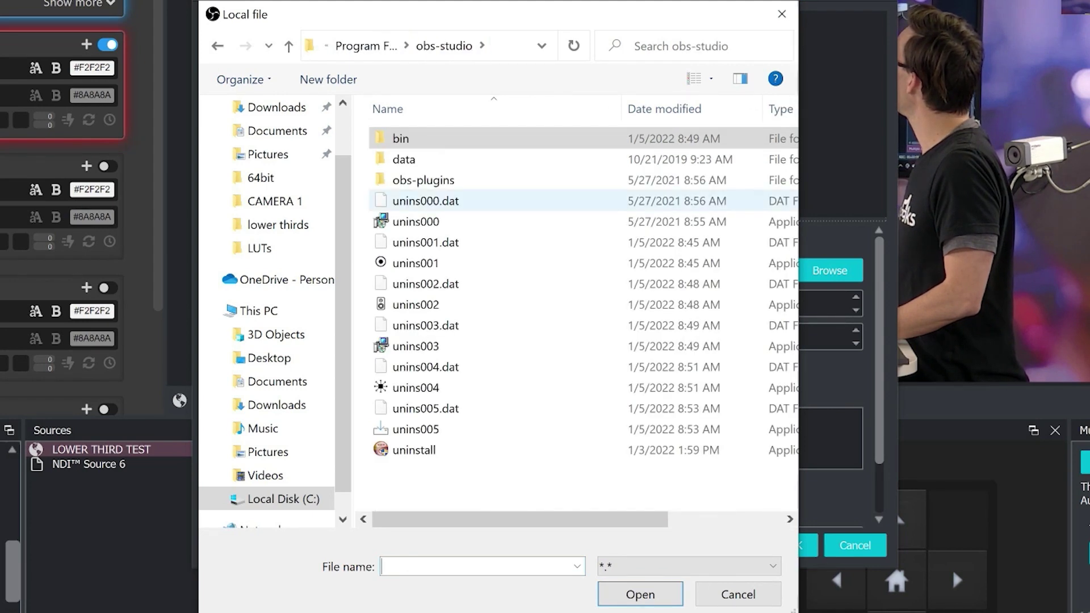
double_click(417, 179)
double_click(417, 159)
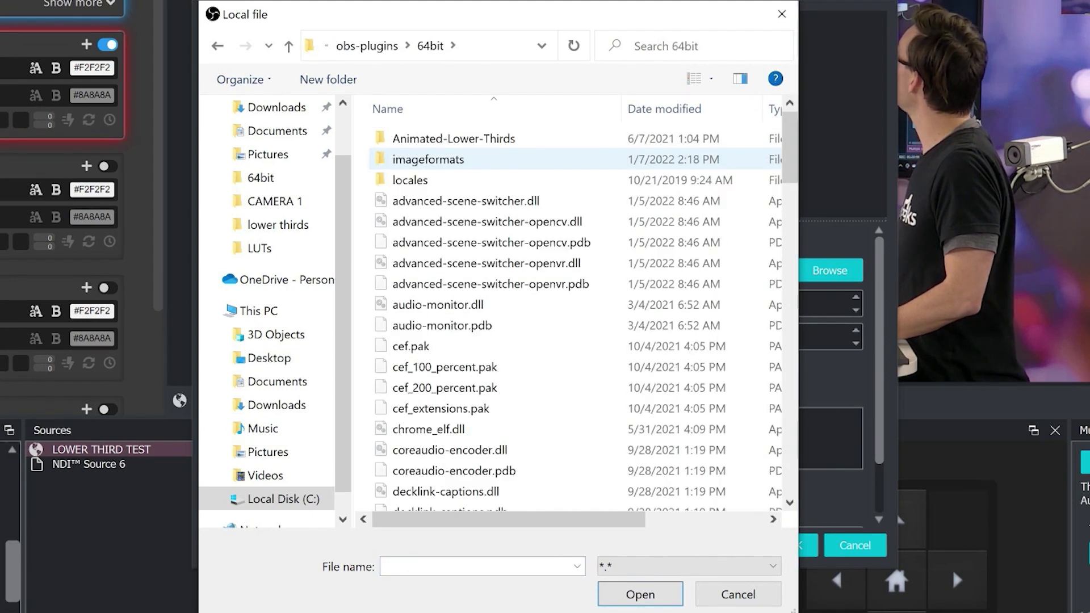
double_click(426, 138)
double_click(422, 180)
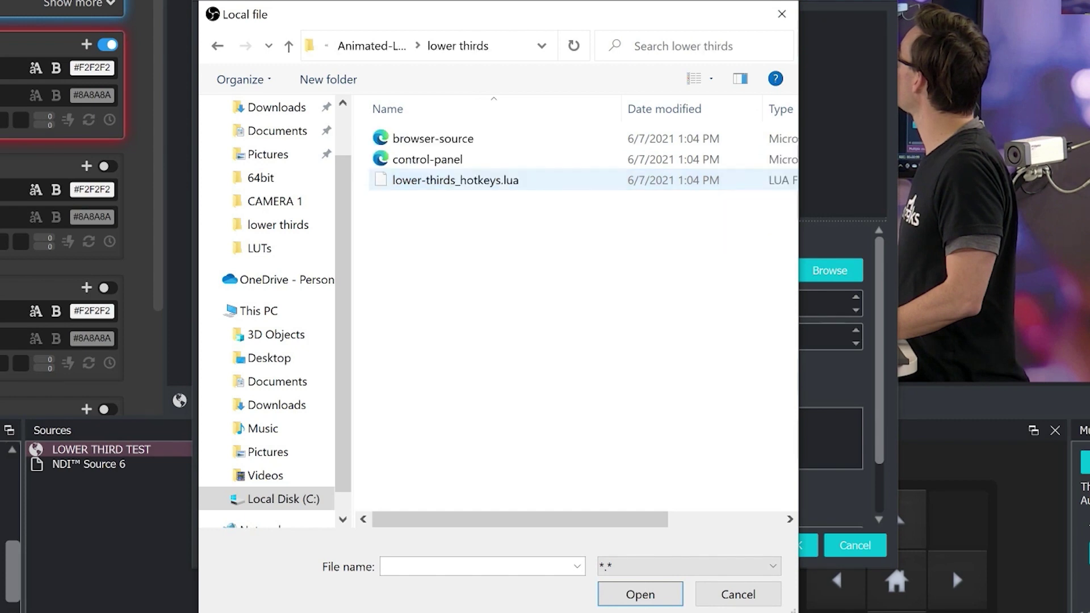
double_click(433, 139)
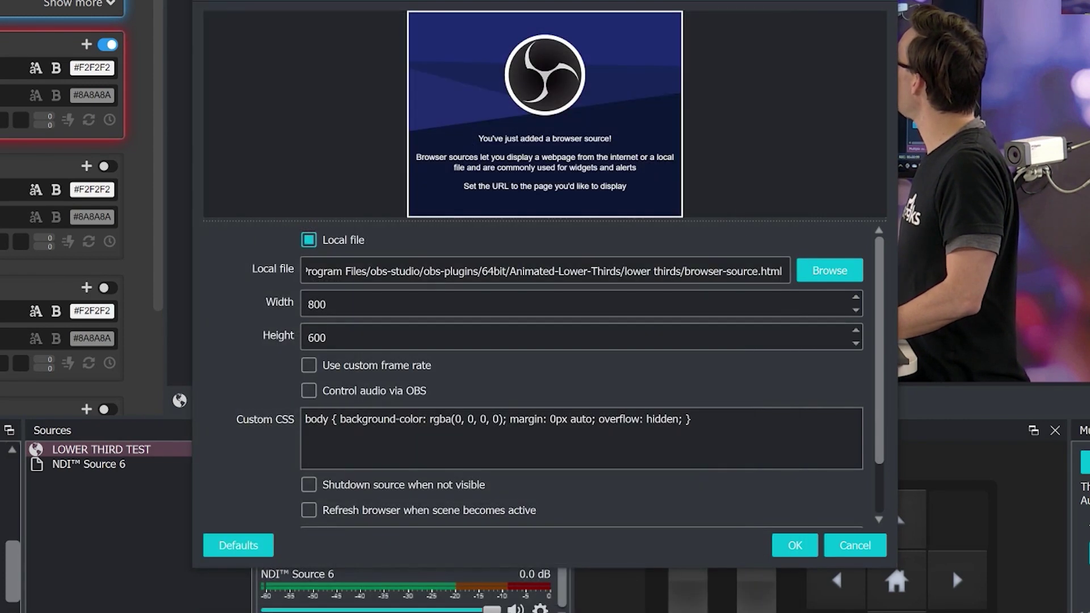
Step: Set the browser source's width to 1920 and height to 1080, and clear its custom CSS
key("ctrl+a")
type("1920")
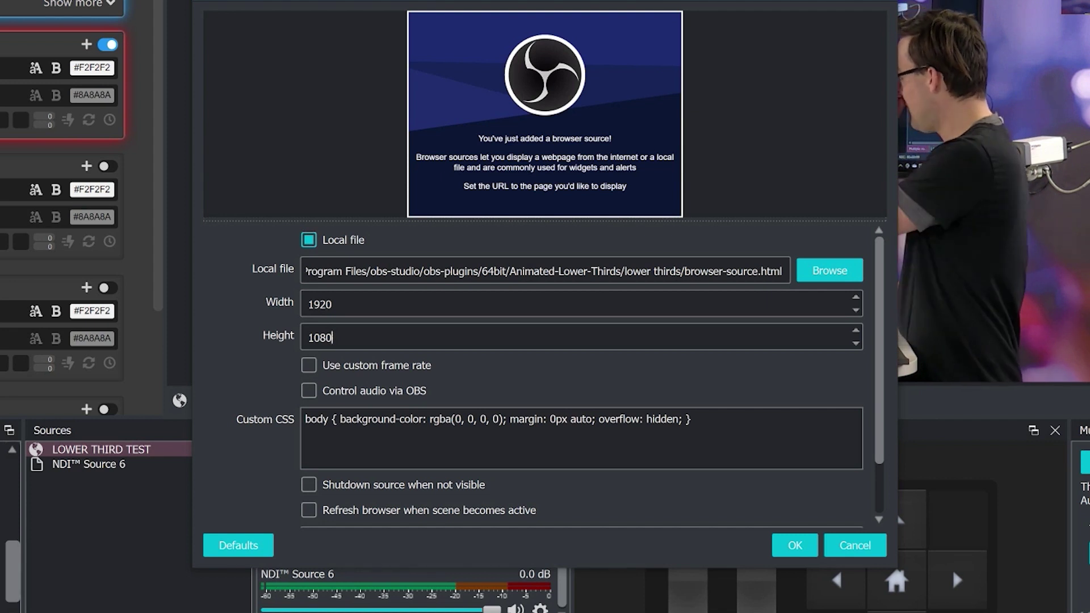
key("Tab")
key("Tab")
key("Tab")
key("ctrl+a")
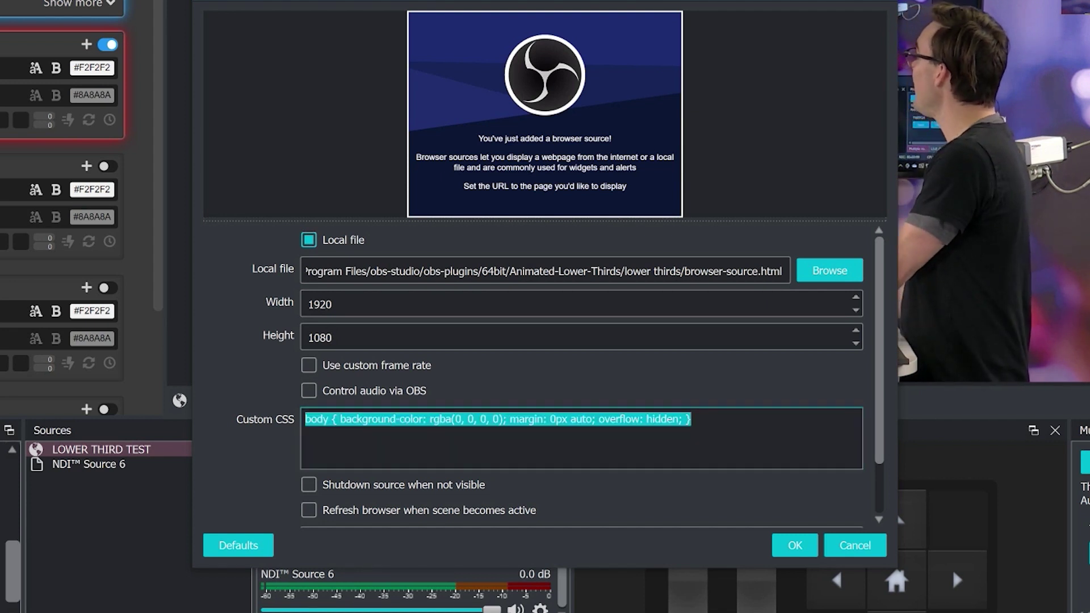
key("BackSpace")
Step: Enable shutting down the source when not visible and refreshing the browser when the scene becomes active, and accept the source properties
key("Tab")
key("space")
key("Tab")
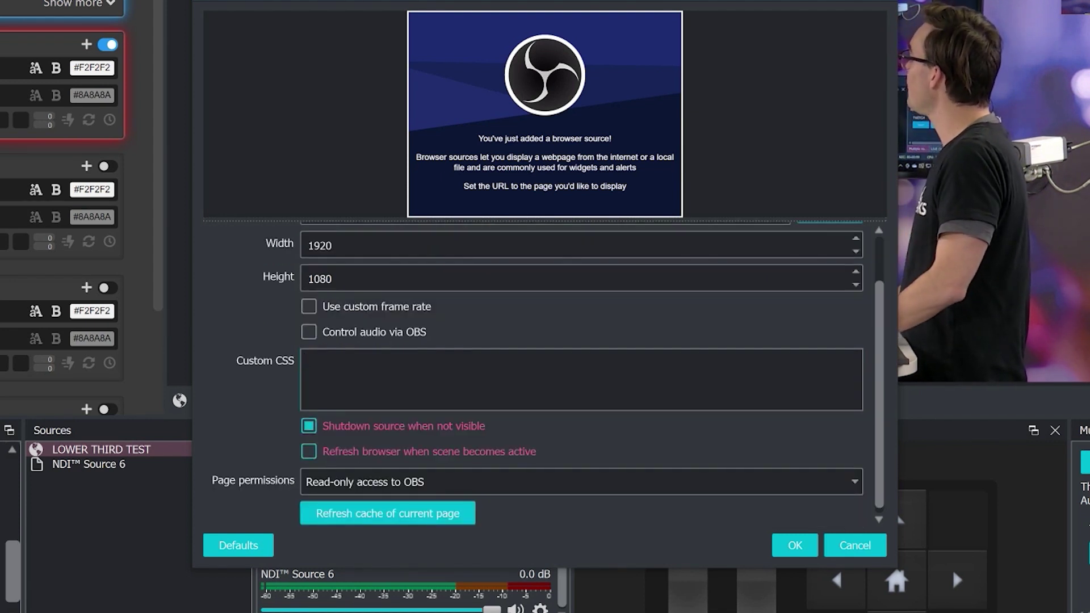
key("space")
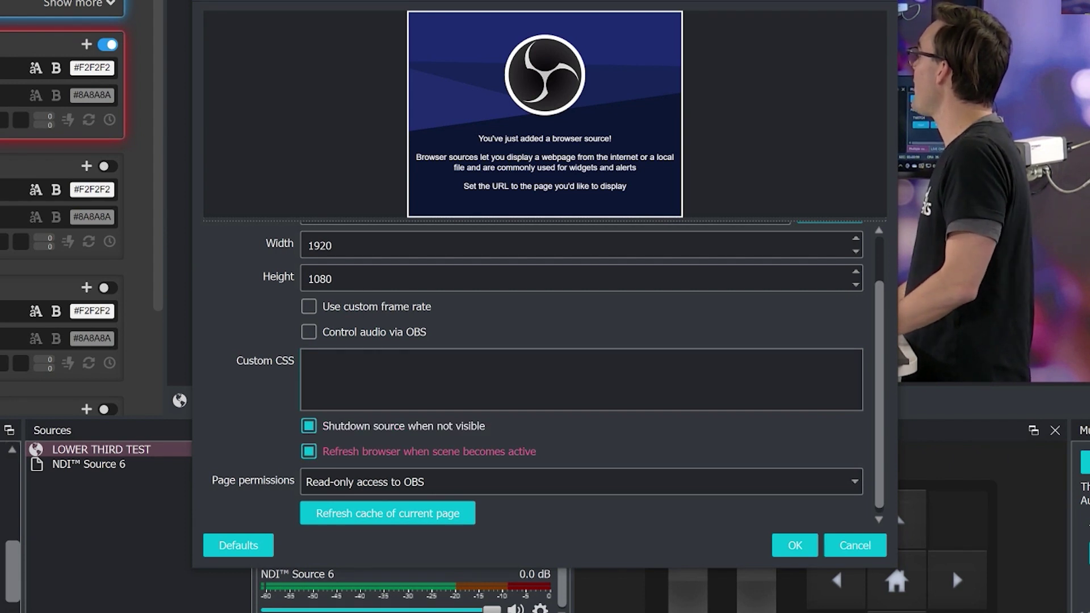
left_click(794, 545)
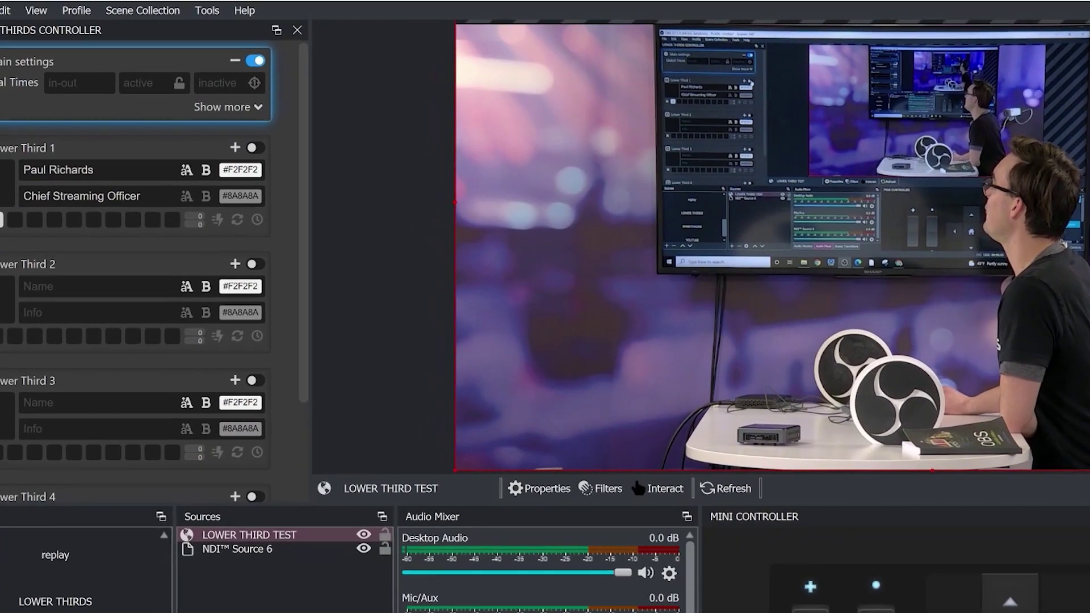
Step: Switch on Lower Third 1 and expand the additional Main settings with the Appearance options
left_click(246, 144)
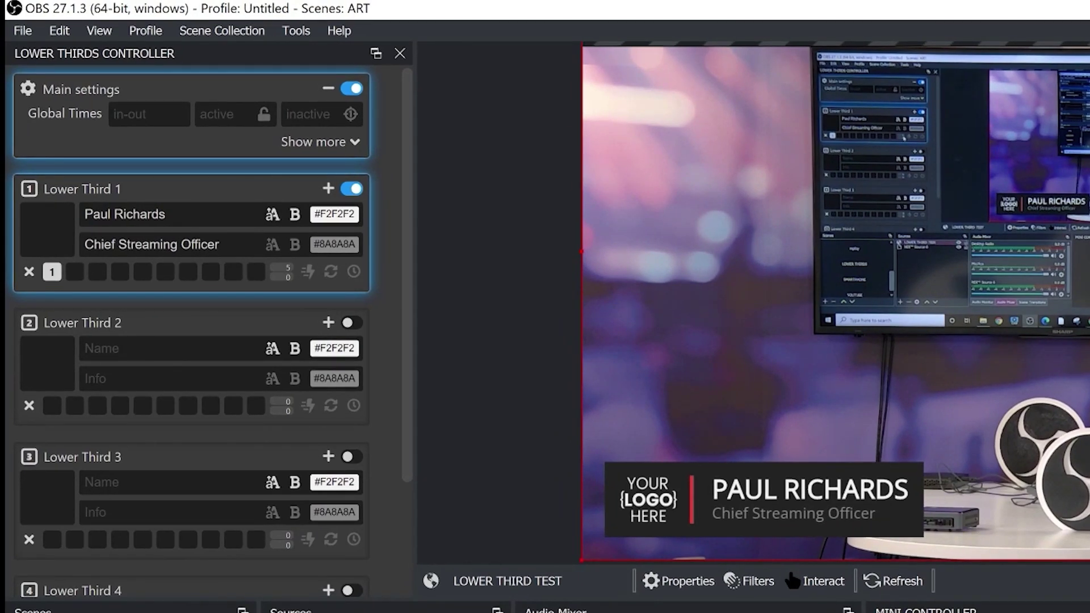
left_click(320, 142)
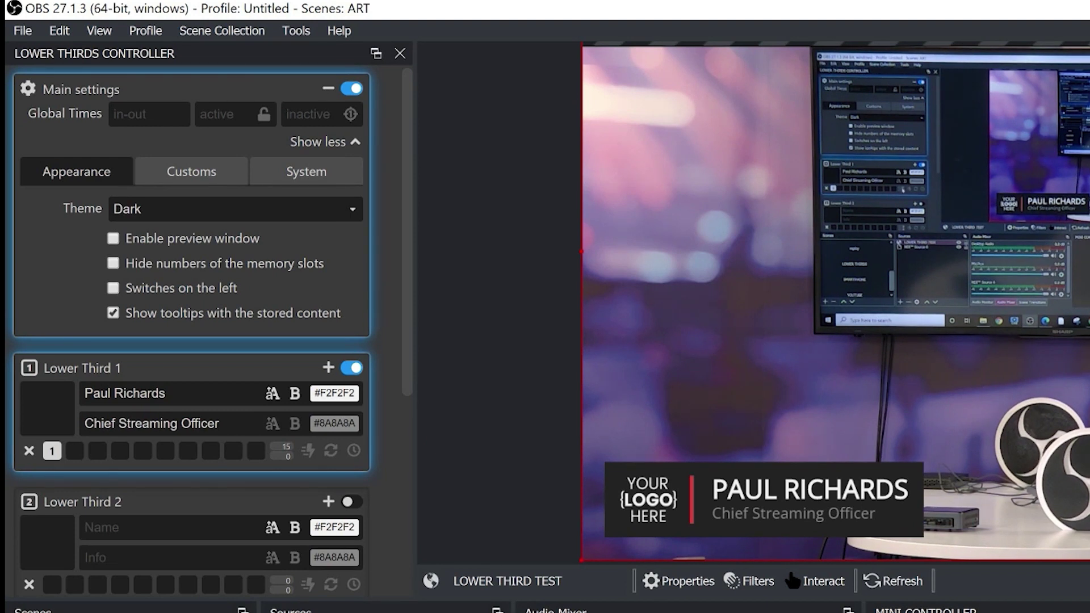
mouse_move(52, 451)
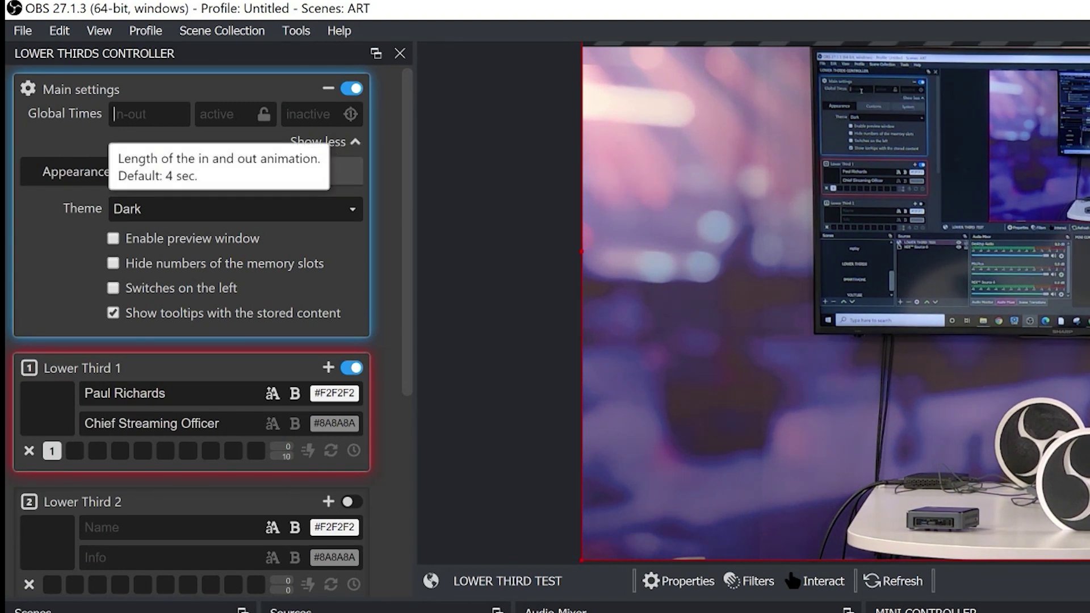
Step: Set the global times to 3 for in-out, 30 for active and 10 for inactive, and collapse the additional main settings
type("3")
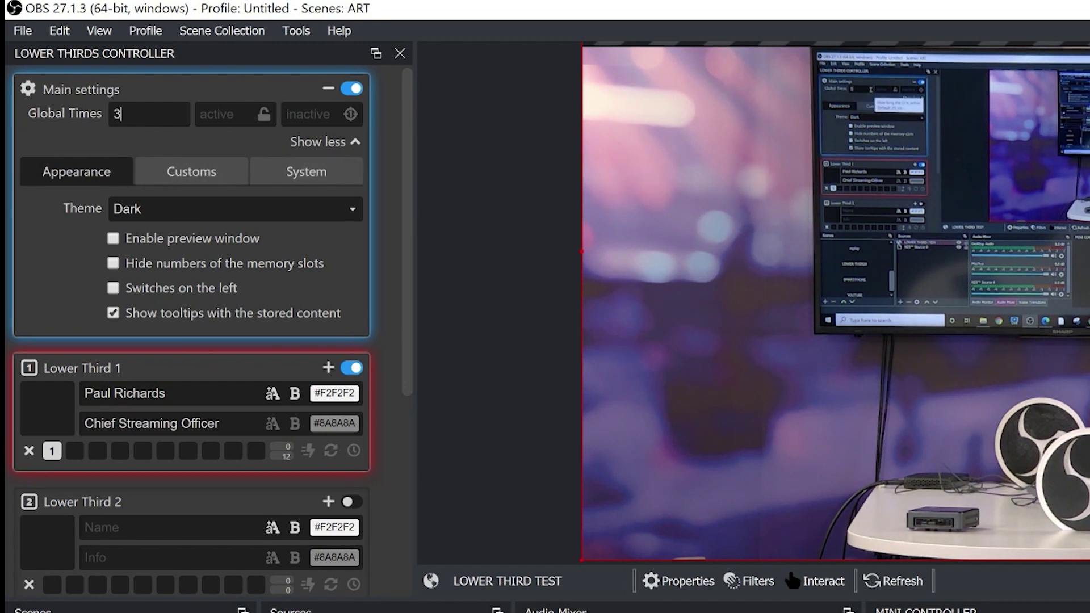
left_click(227, 114)
type("30")
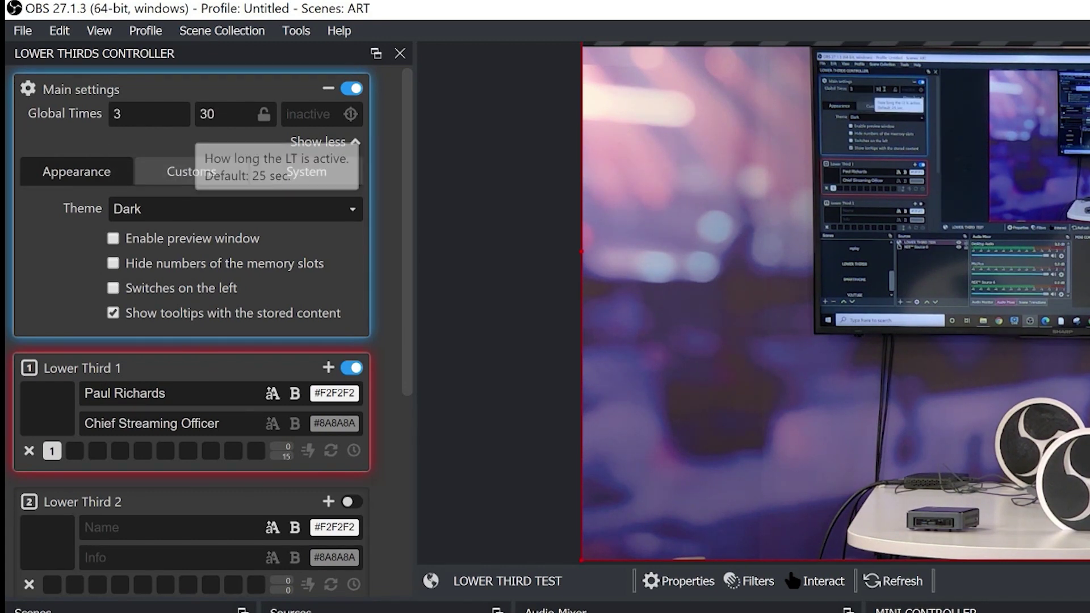
left_click(310, 114)
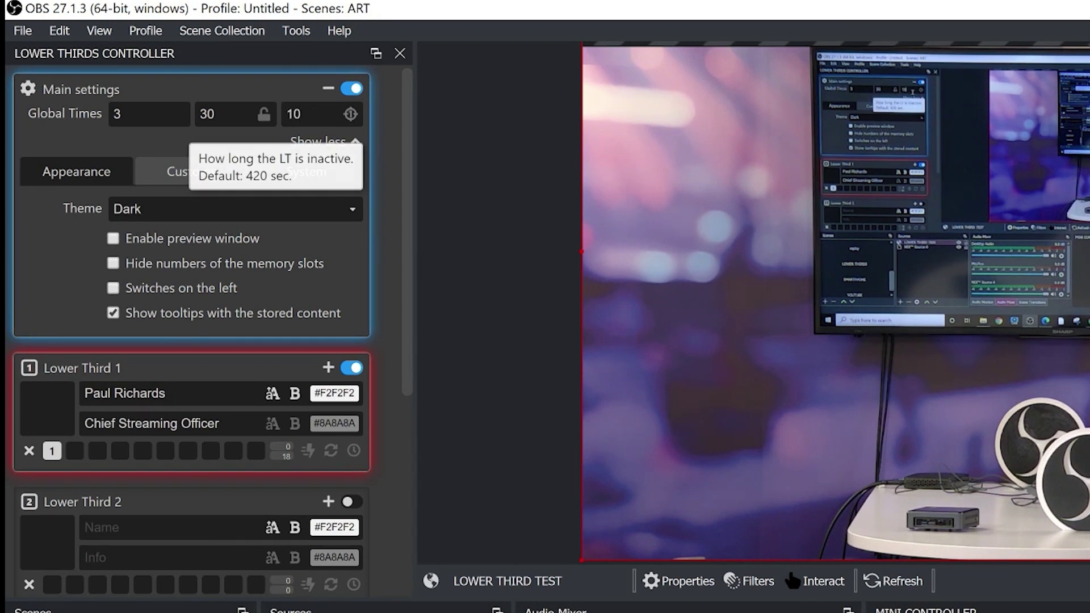
left_click(355, 142)
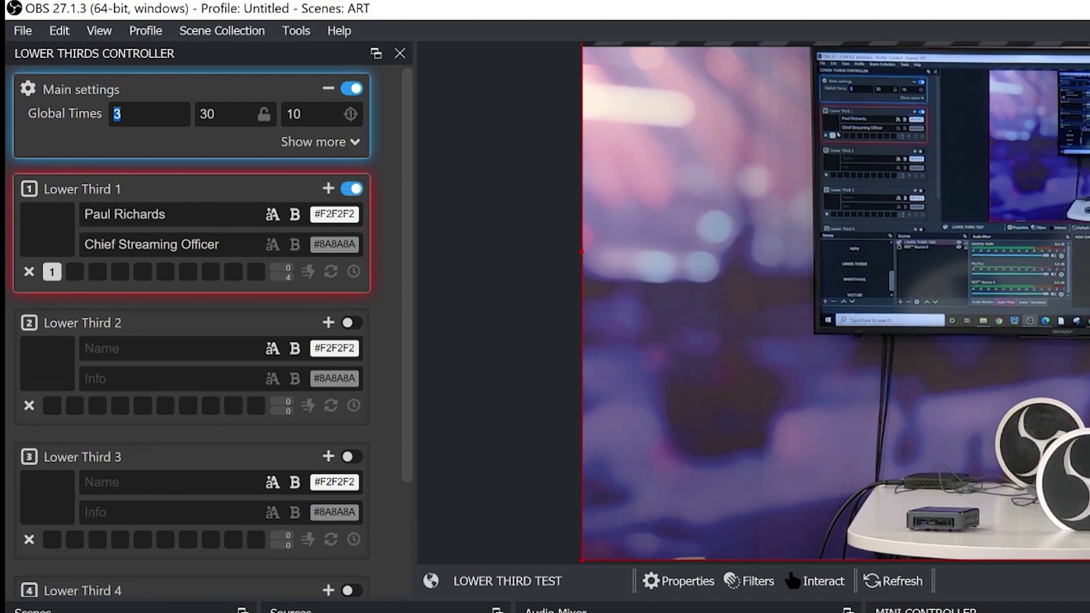
Step: Choose logo_4 from the Animated-Lower-Thirds logos folder as the logo of Lower Third 1
left_click(54, 233)
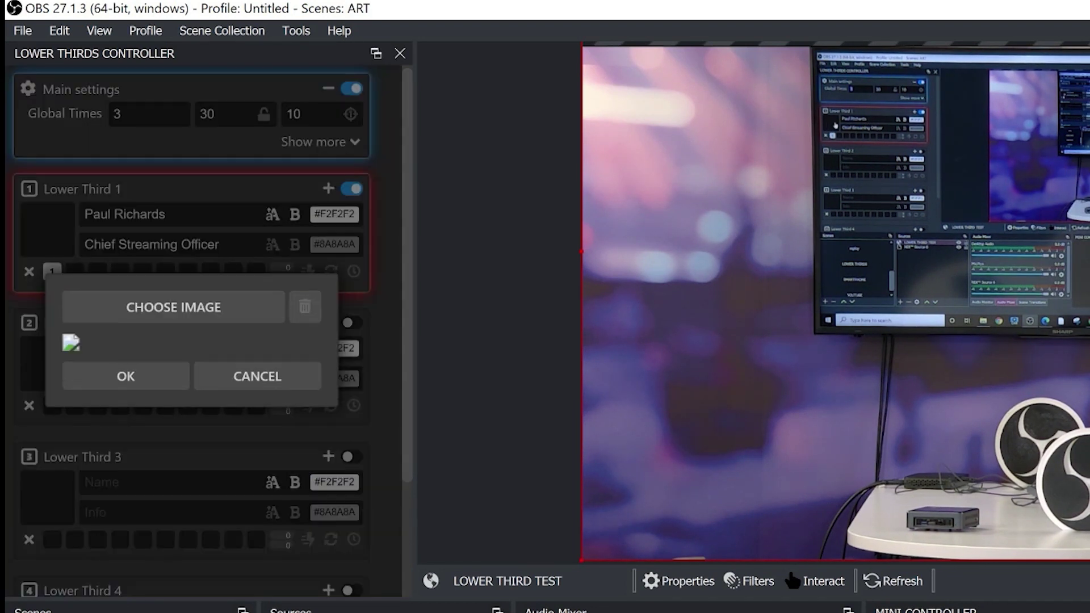
left_click(126, 309)
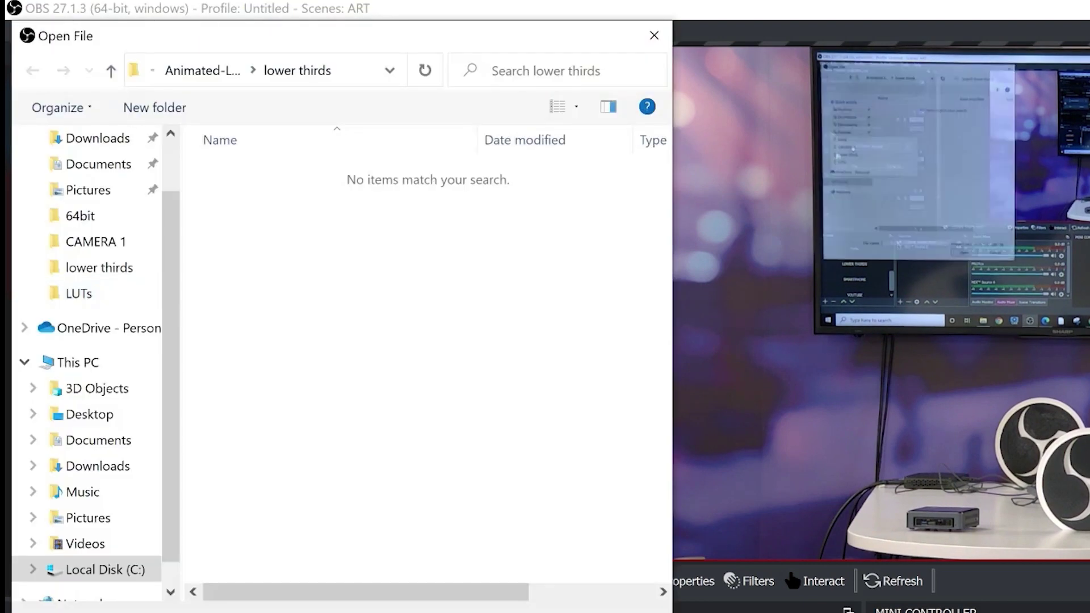
left_click(202, 70)
double_click(244, 195)
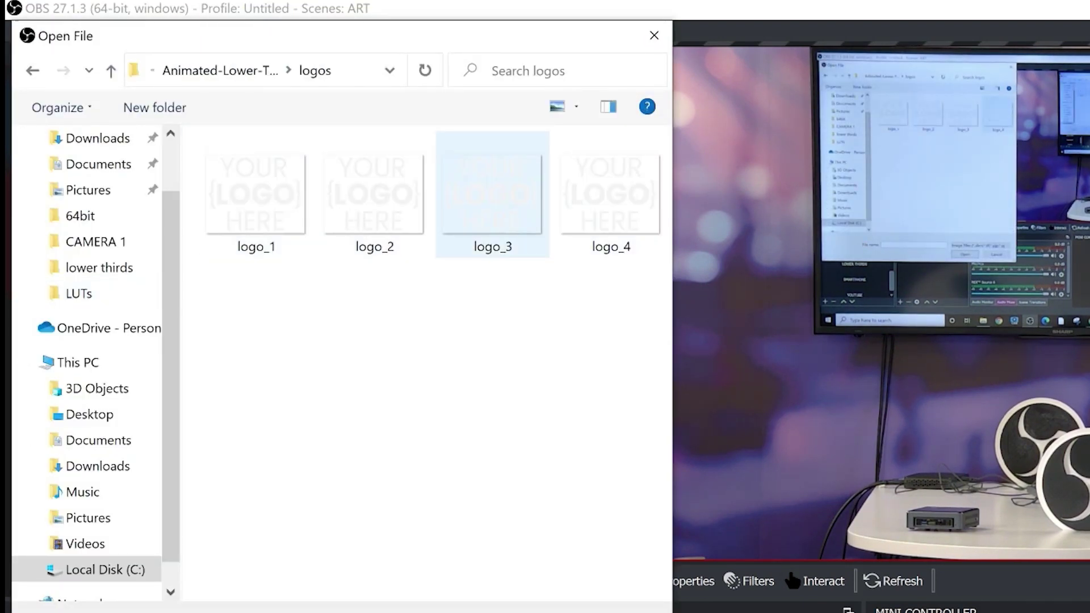
double_click(610, 194)
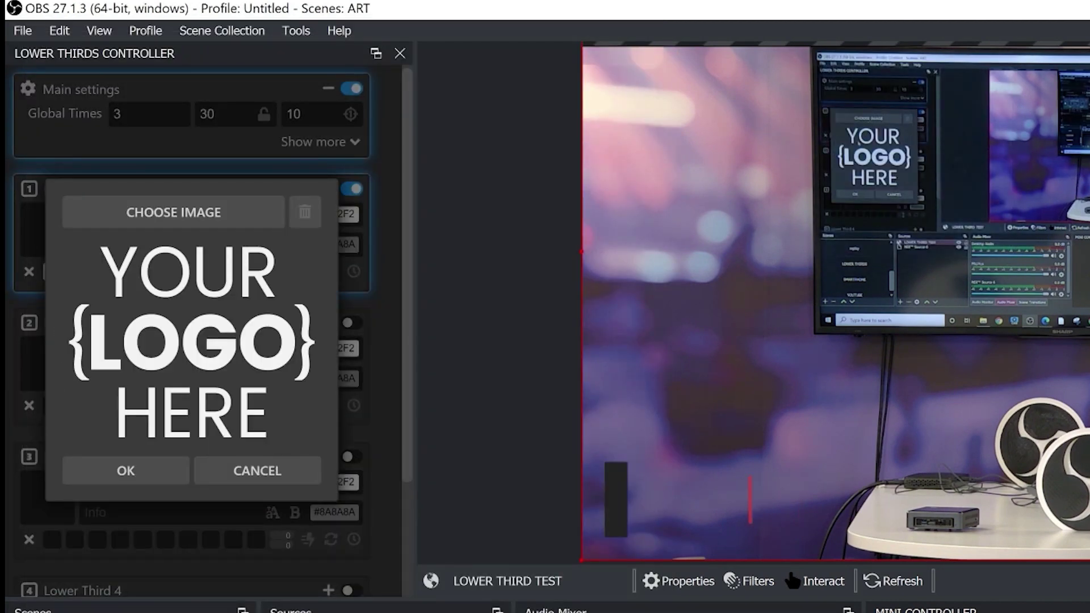
left_click(125, 470)
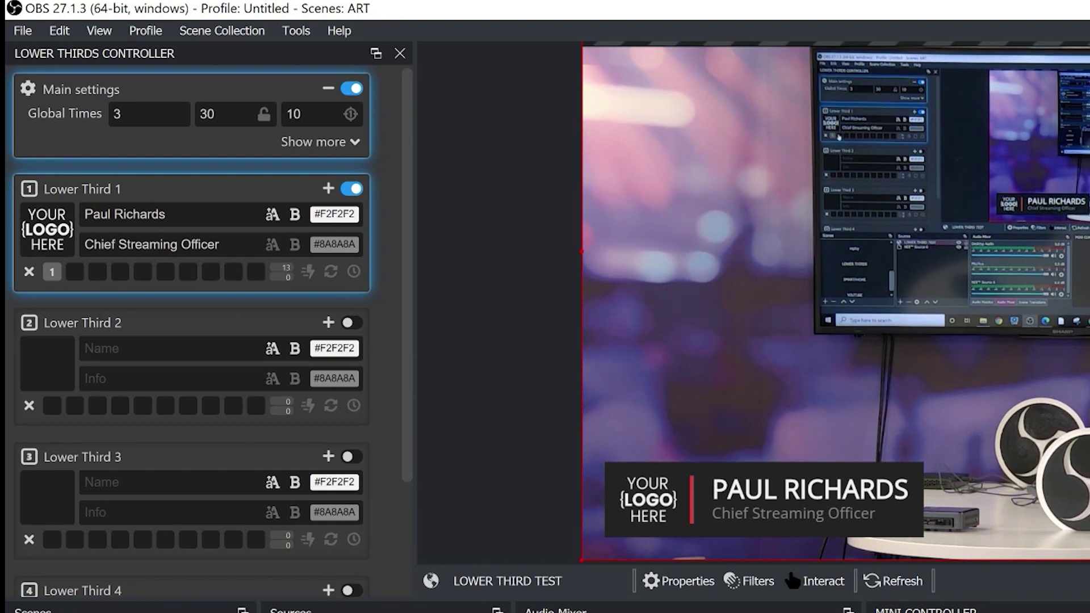
Step: Change Lower Third 1's name to Joe Rogan and its info to Podcast Host, and store the entry in memory slot 2
key("ctrl+a")
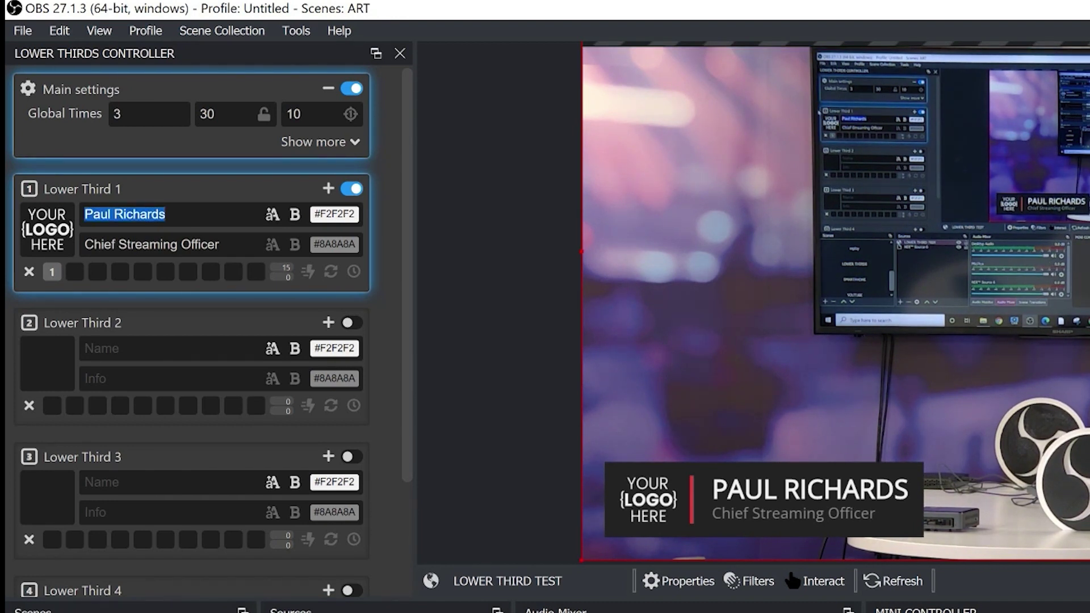
type("Joe ")
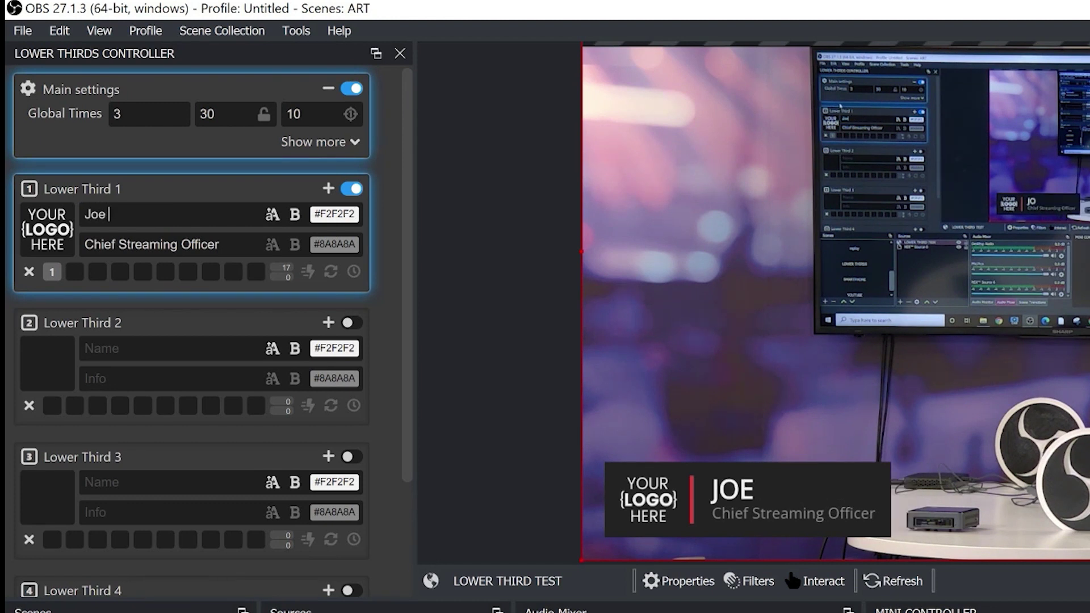
type("Rogan")
key("Tab")
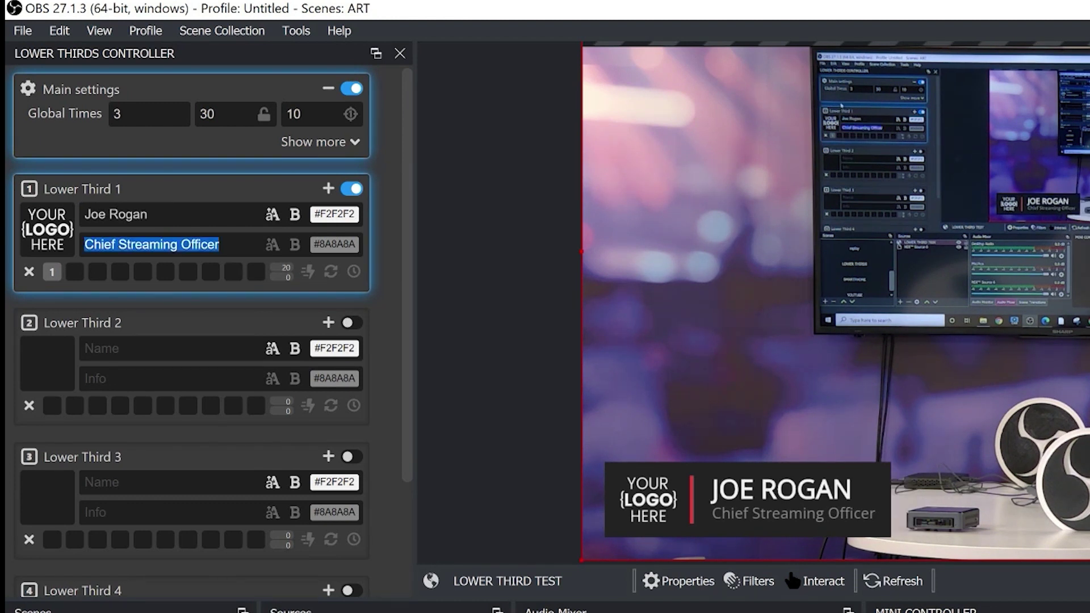
type("Podcast Host")
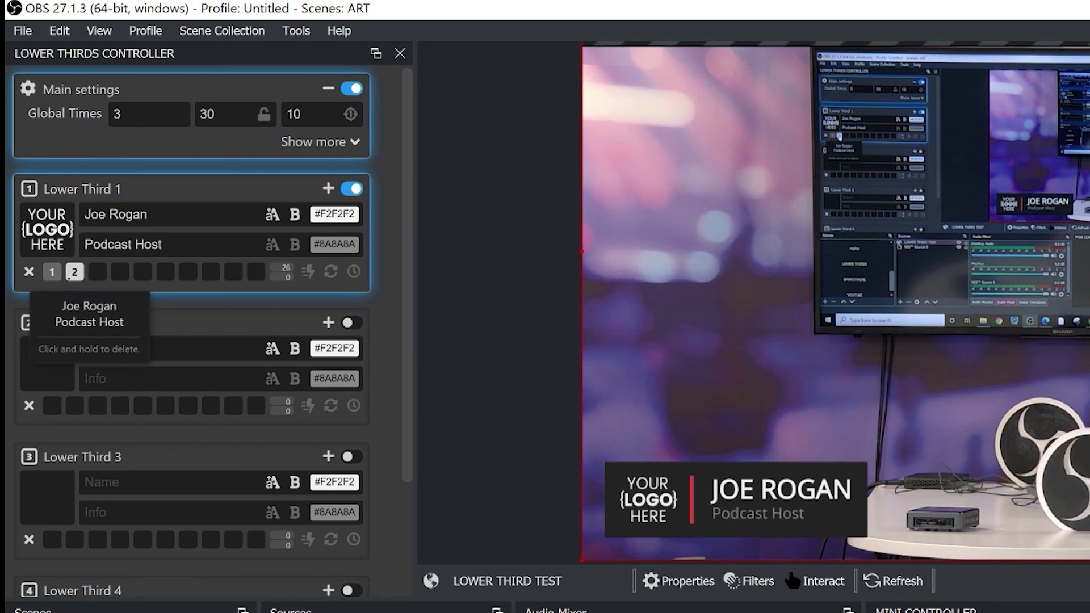
Step: Load memory slot 1 of Lower Third 1, return to slot 2, and switch the lower third off
left_click(52, 272)
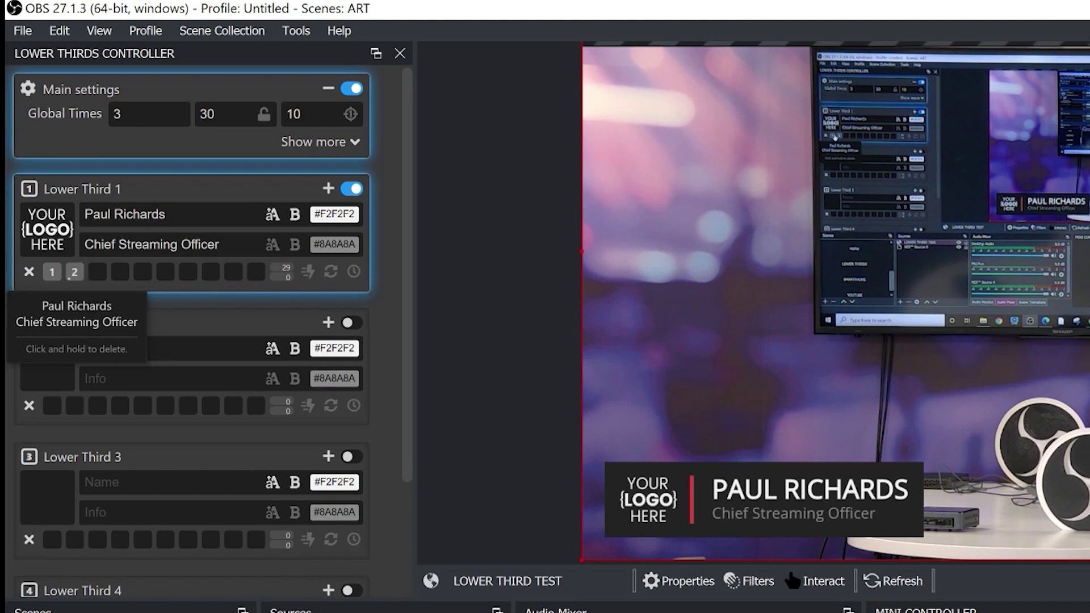
left_click(74, 273)
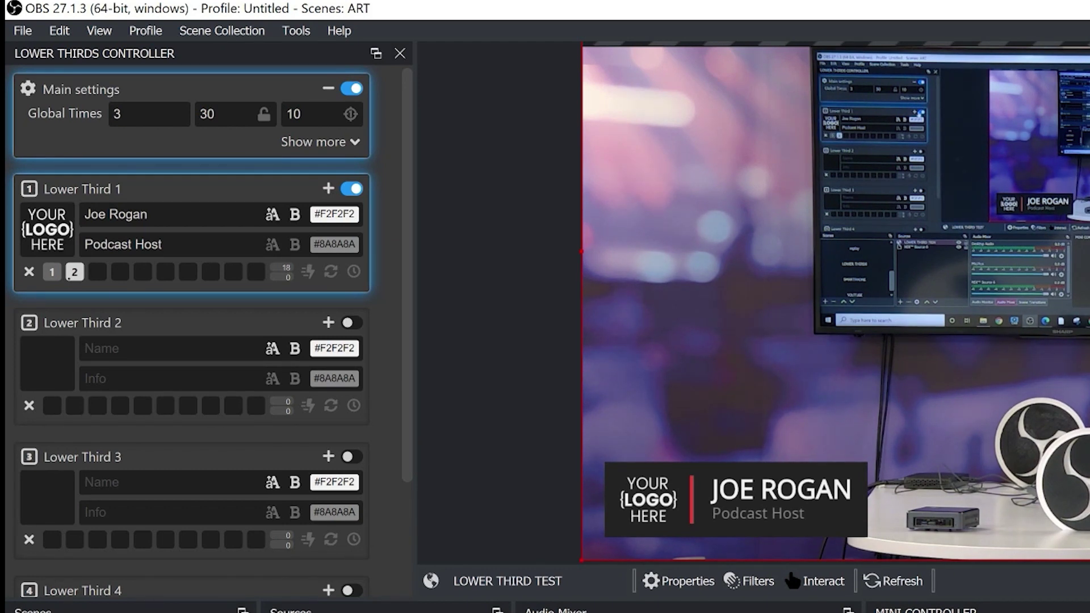
left_click(351, 188)
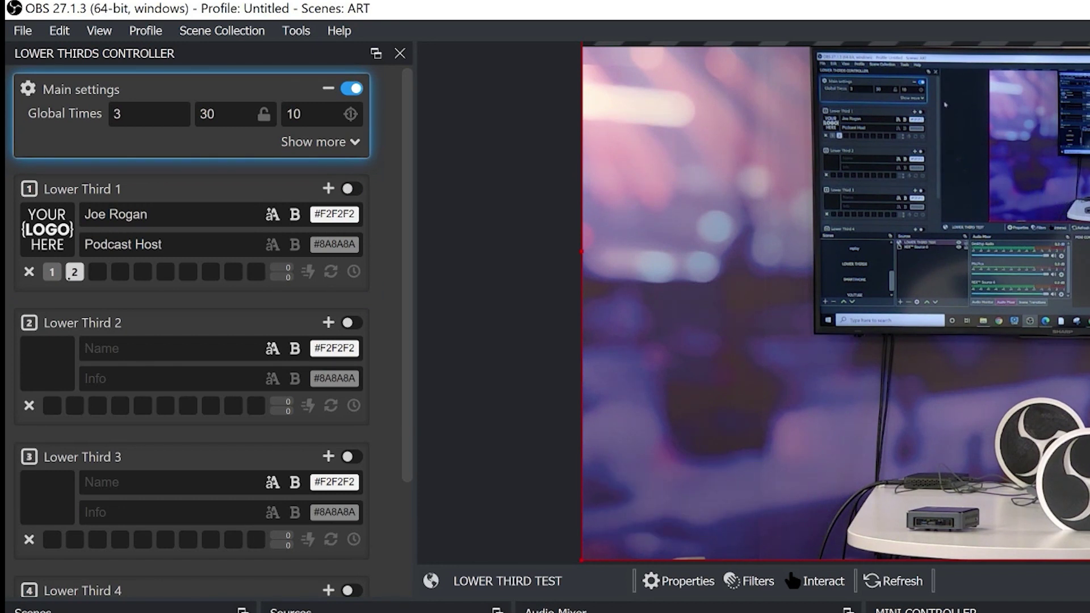
Step: Expand the main settings to show the Customs options and switch Lower Third 1 on
left_click(321, 142)
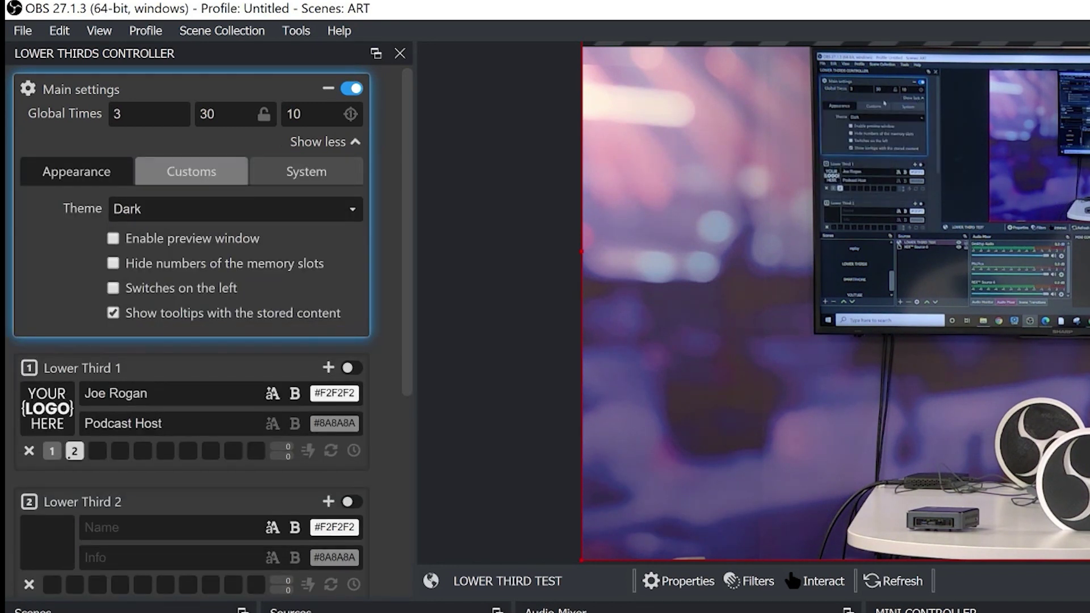
left_click(192, 171)
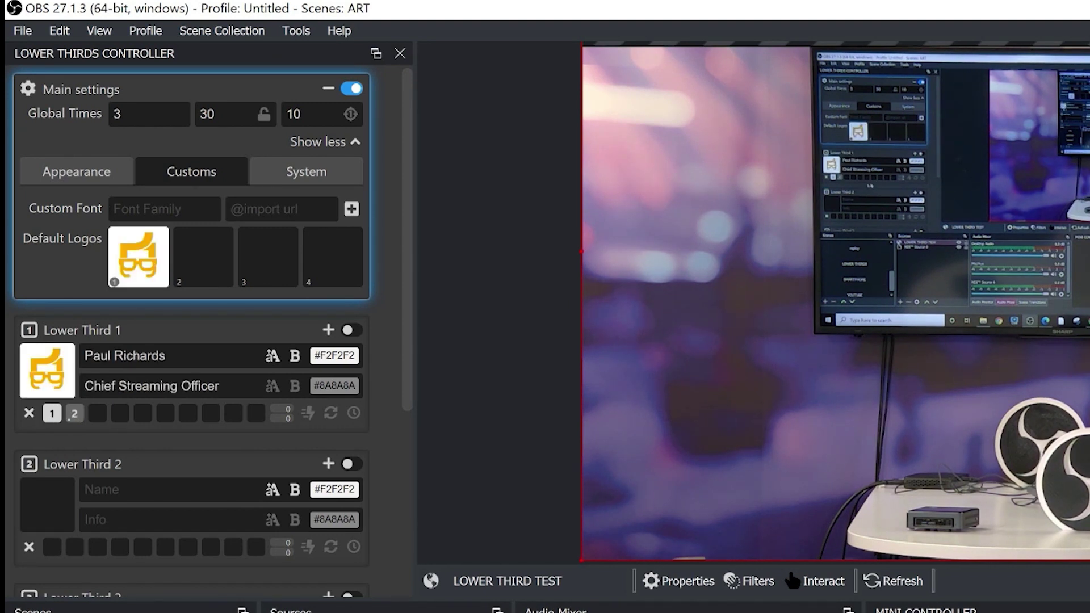
left_click(351, 329)
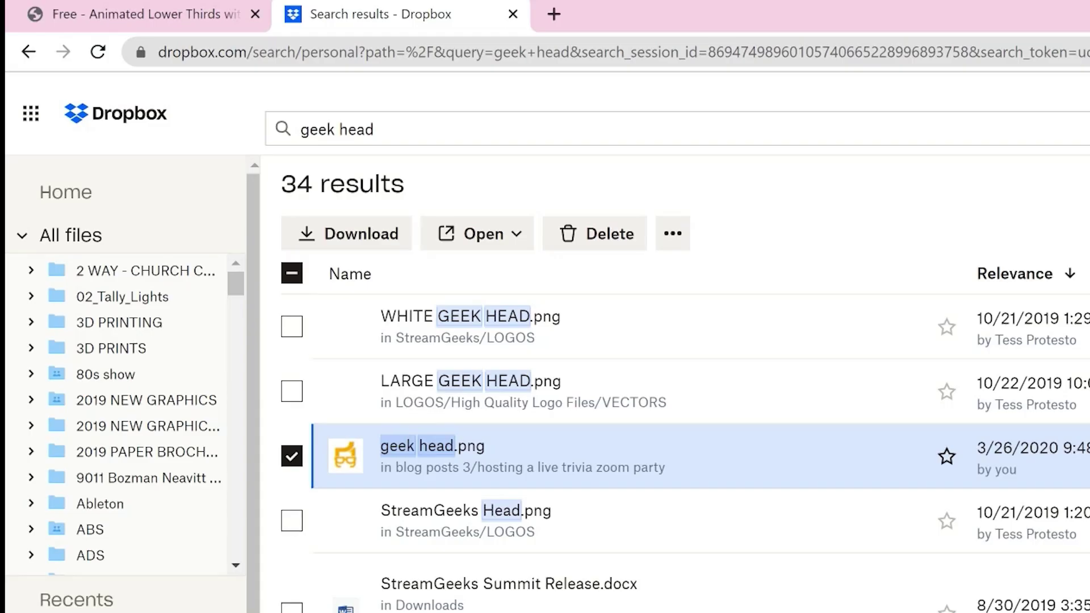
Step: Go to fonts.google.com in the Chrome browser
left_click(623, 49)
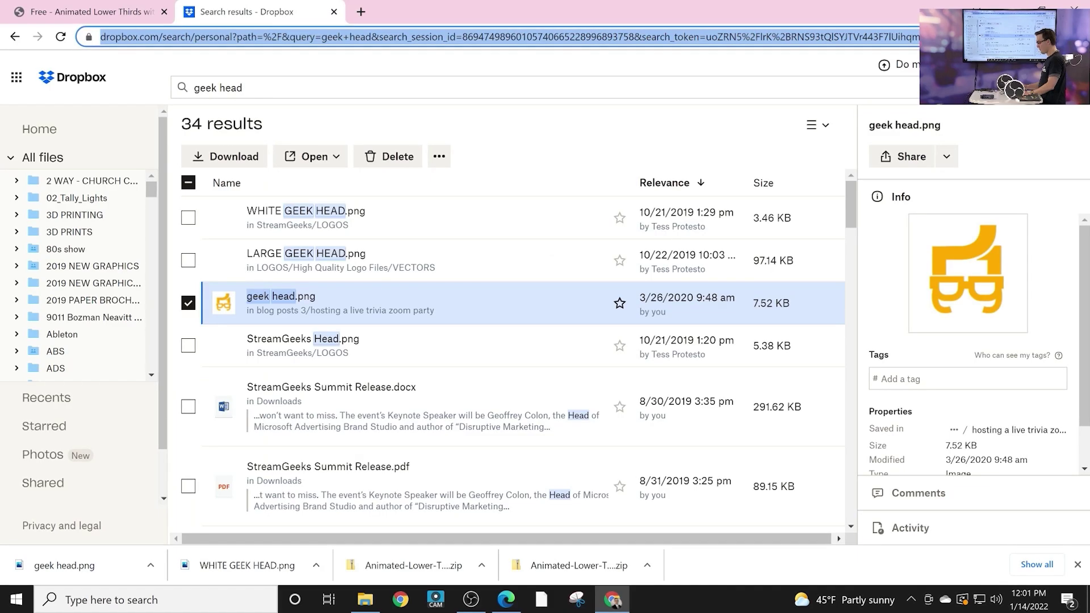
type("fonts.google.com")
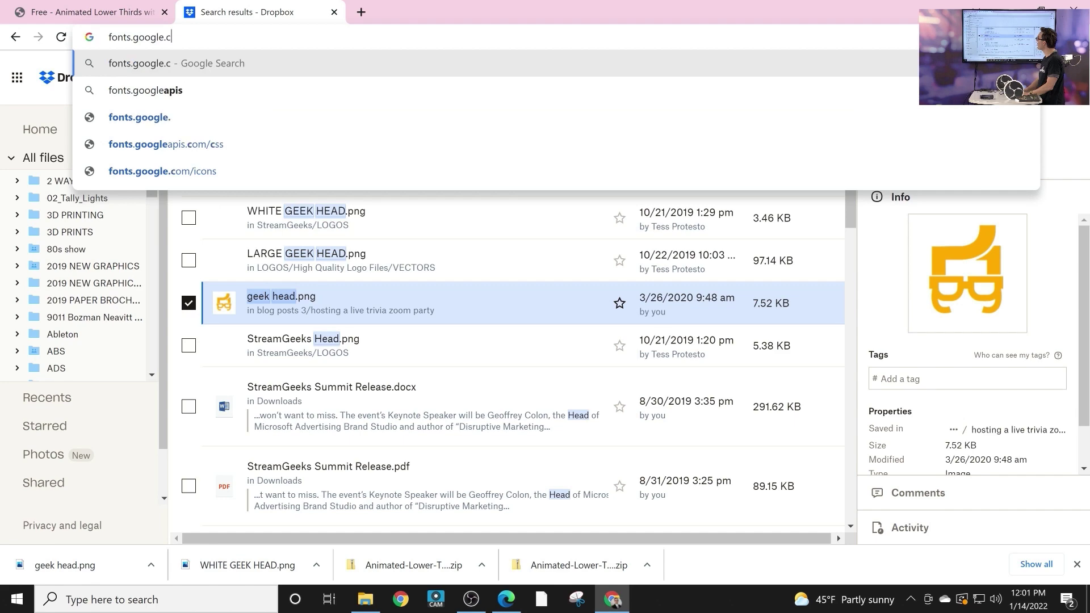
key("Return")
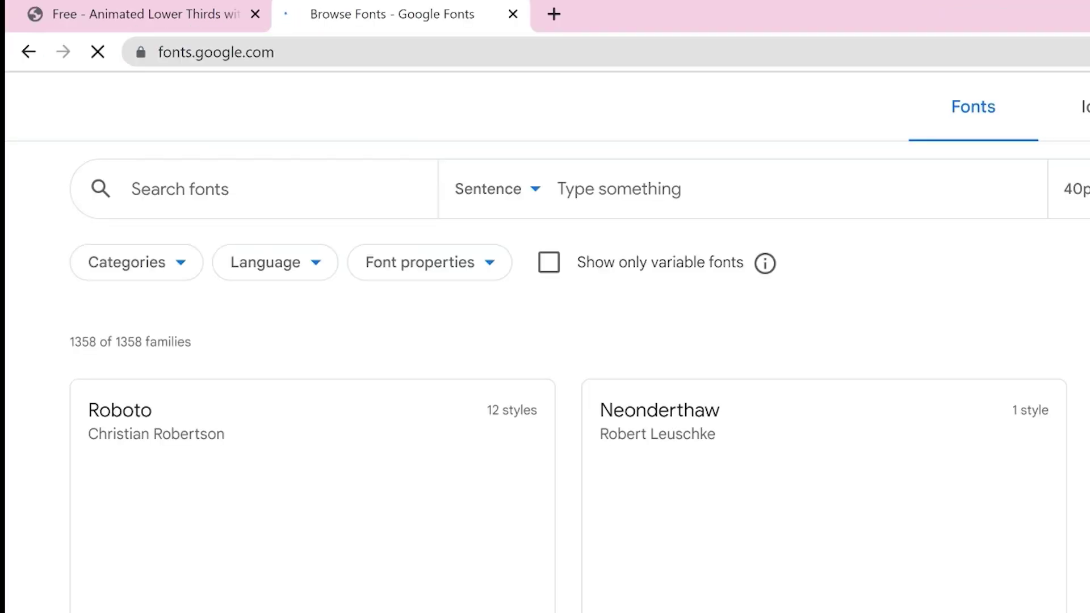
Step: Browse the Google Fonts families and open the Oswald font
scroll(555, 369, "down", 1)
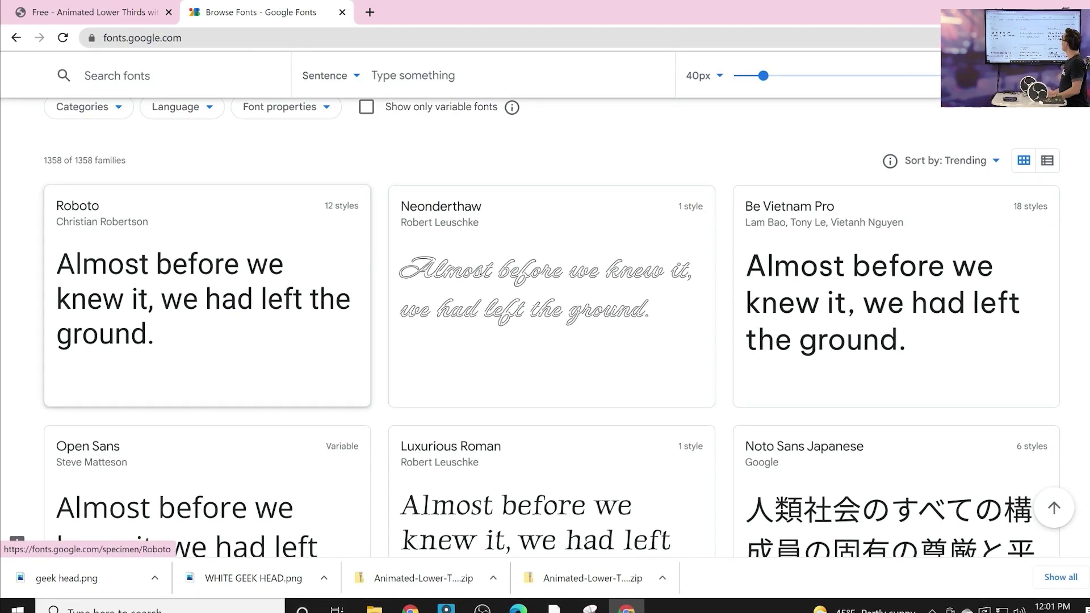
scroll(898, 296, "down", 1)
scroll(551, 255, "down", 7)
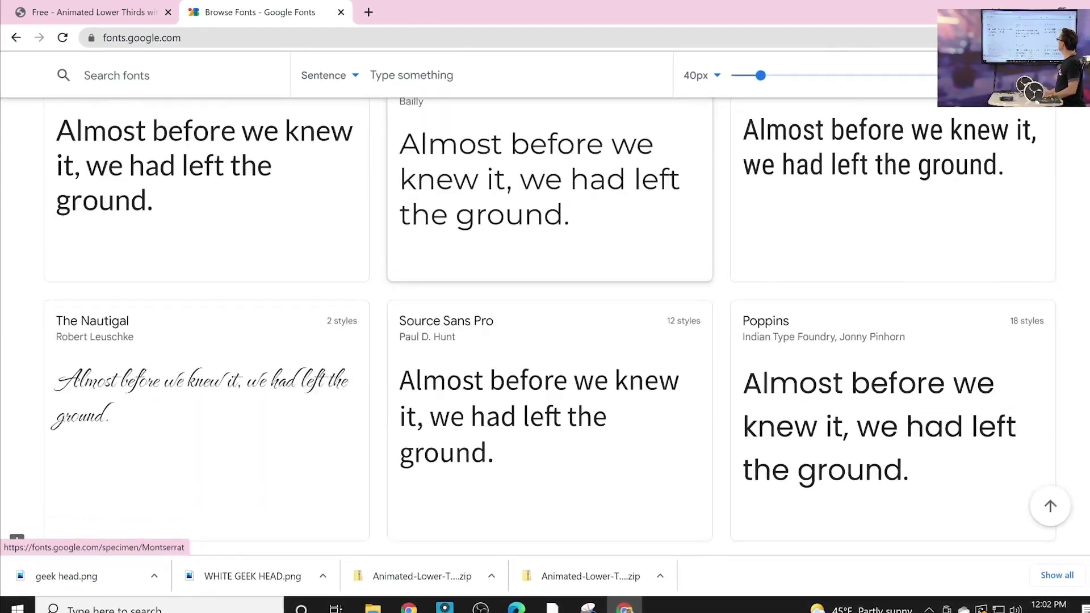
scroll(885, 267, "down", 4)
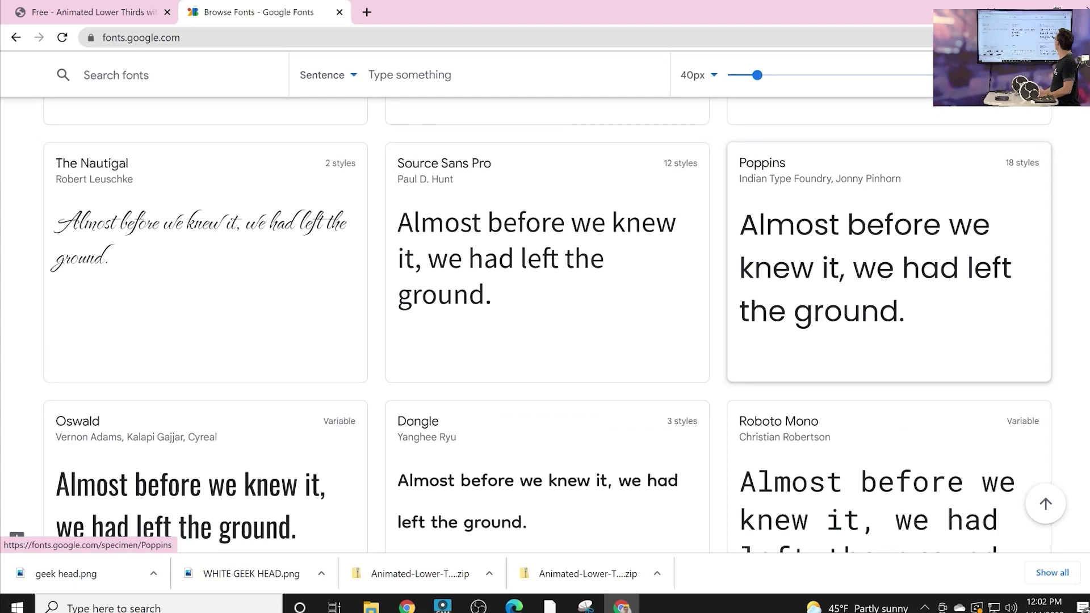
scroll(885, 266, "down", 5)
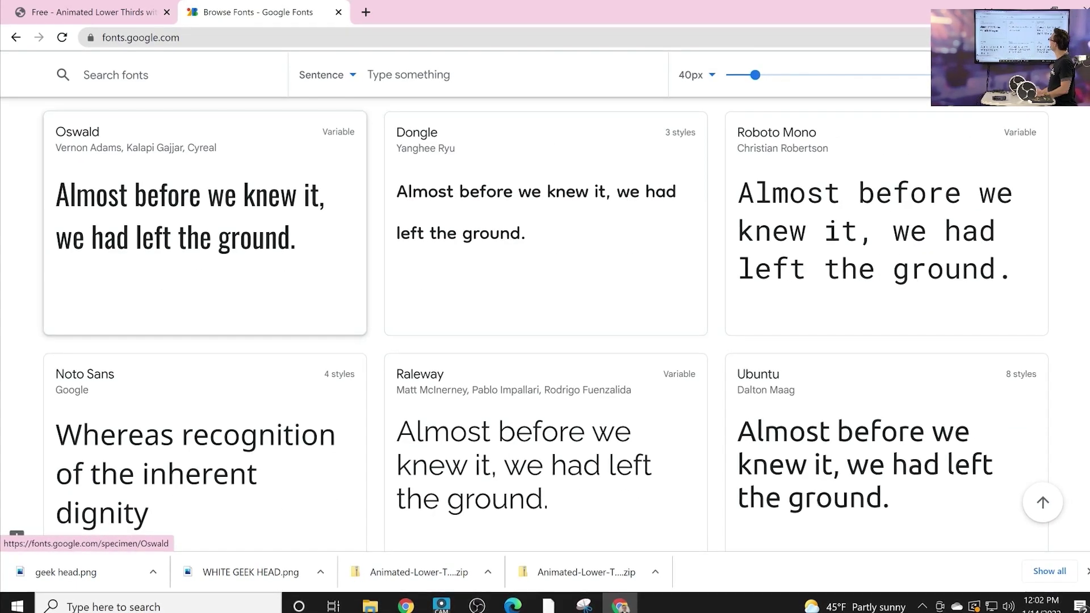
left_click(303, 264)
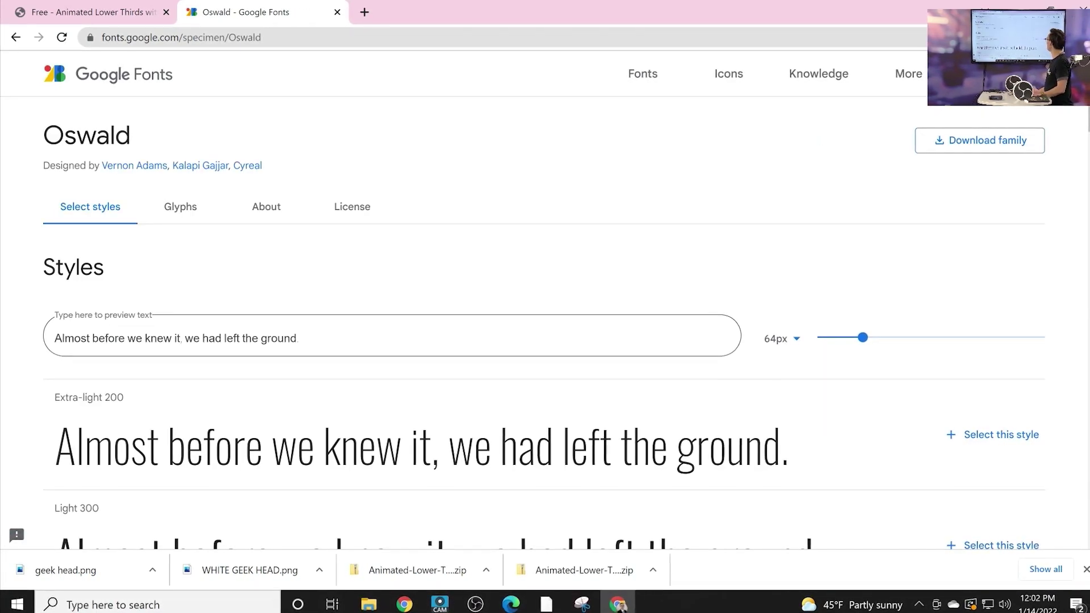
Step: Look through the Oswald styles and select the Regular 400 style
scroll(545, 318, "down", 1)
scroll(522, 328, "up", 1)
scroll(522, 328, "down", 2)
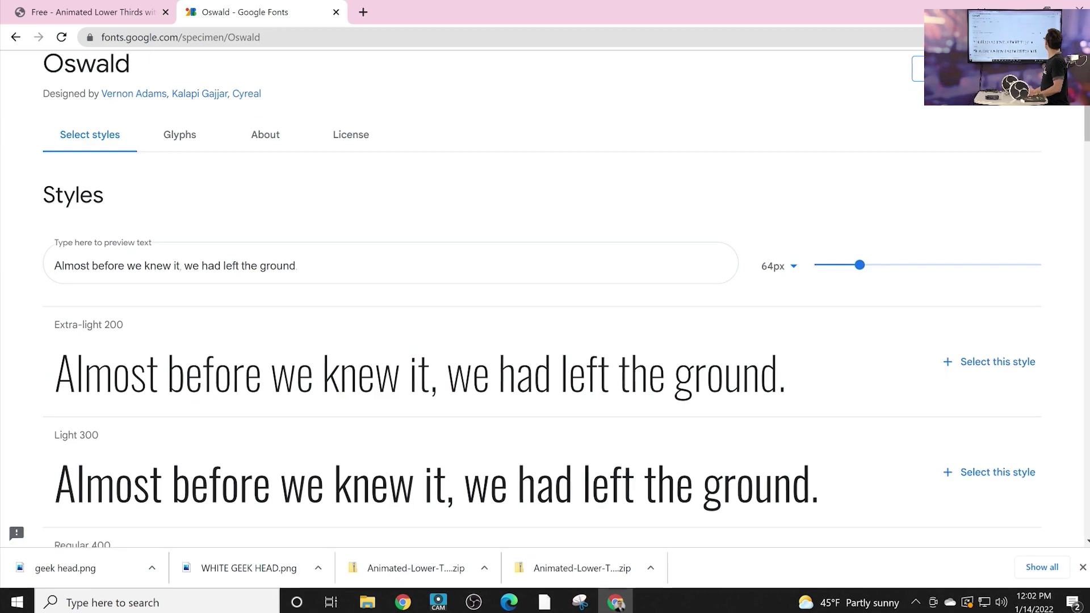
scroll(522, 329, "down", 5)
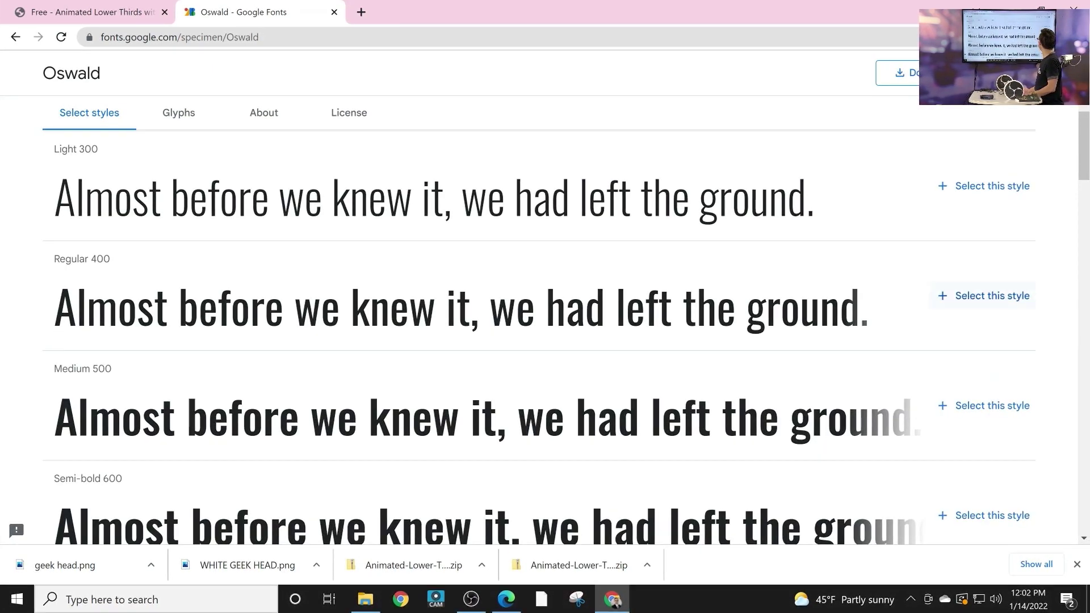
left_click(991, 296)
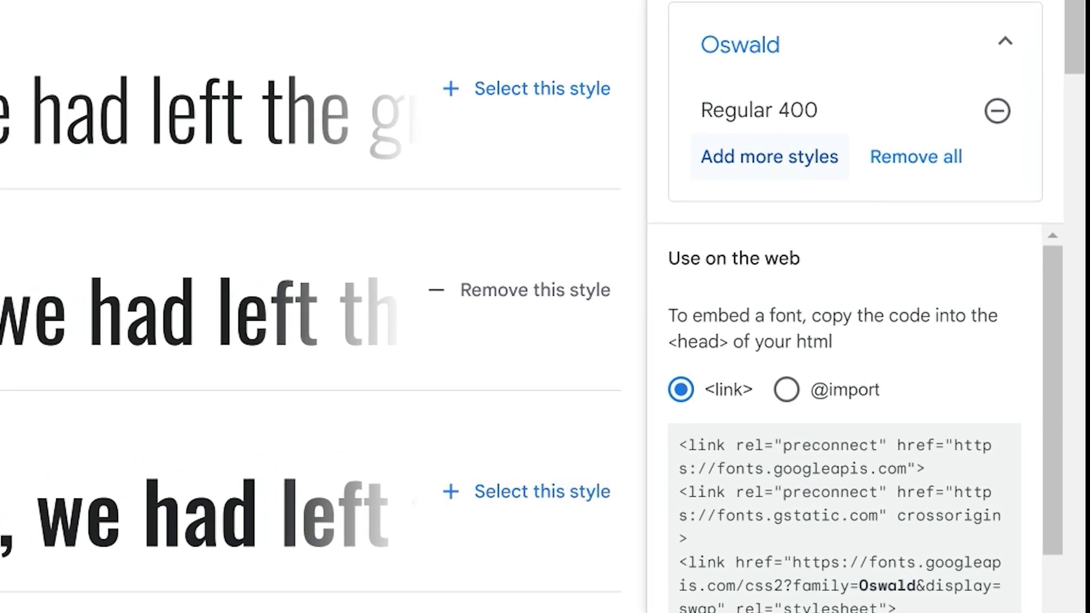
scroll(857, 421, "down", 1)
left_click(736, 264)
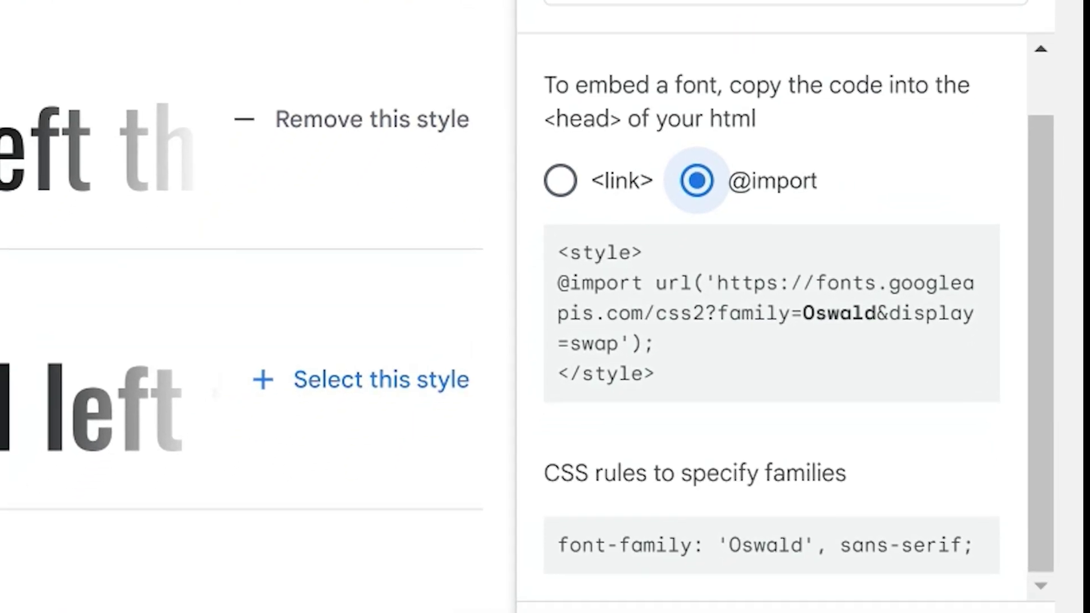
left_click(770, 320)
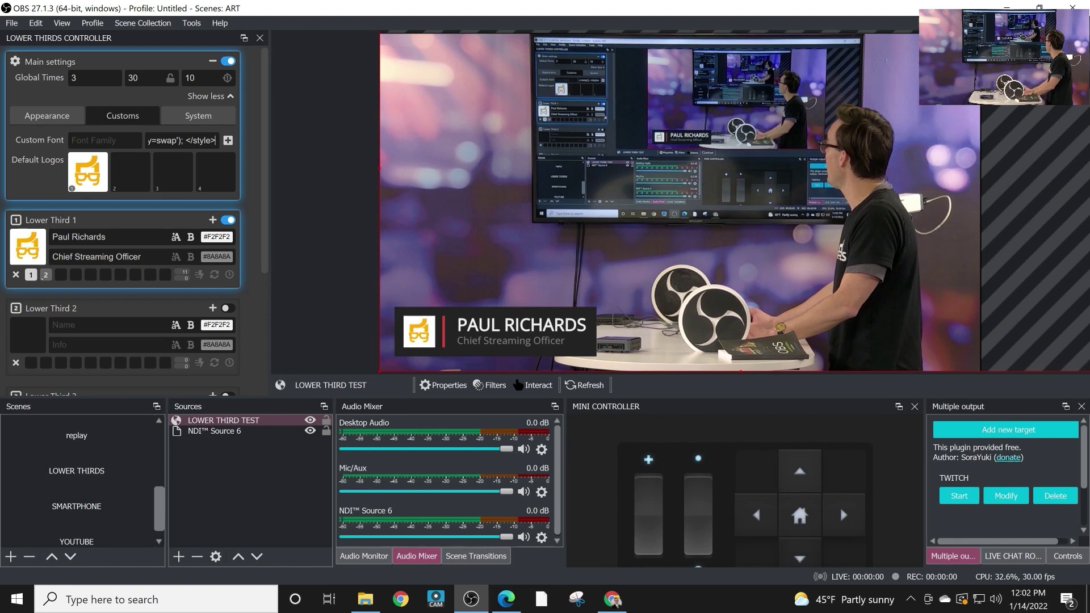
Step: Copy Oswald's CSS font-family rule from Google Fonts to add it as a custom font, and add Mochiy Pop P One as another
left_click(612, 598)
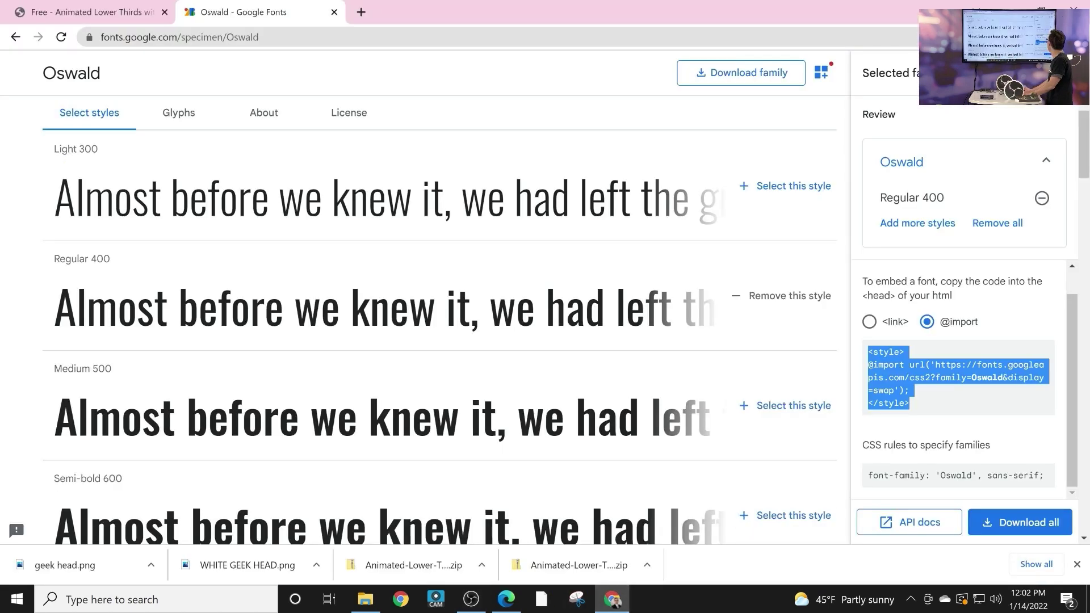
key("ctrl+a")
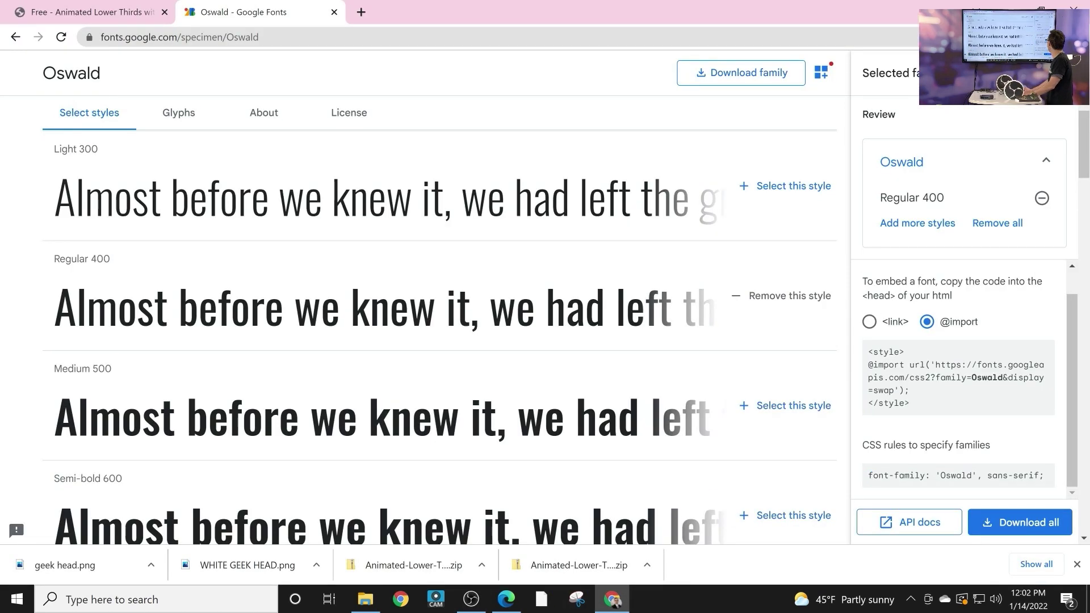
left_click_drag(889, 475, 846, 539)
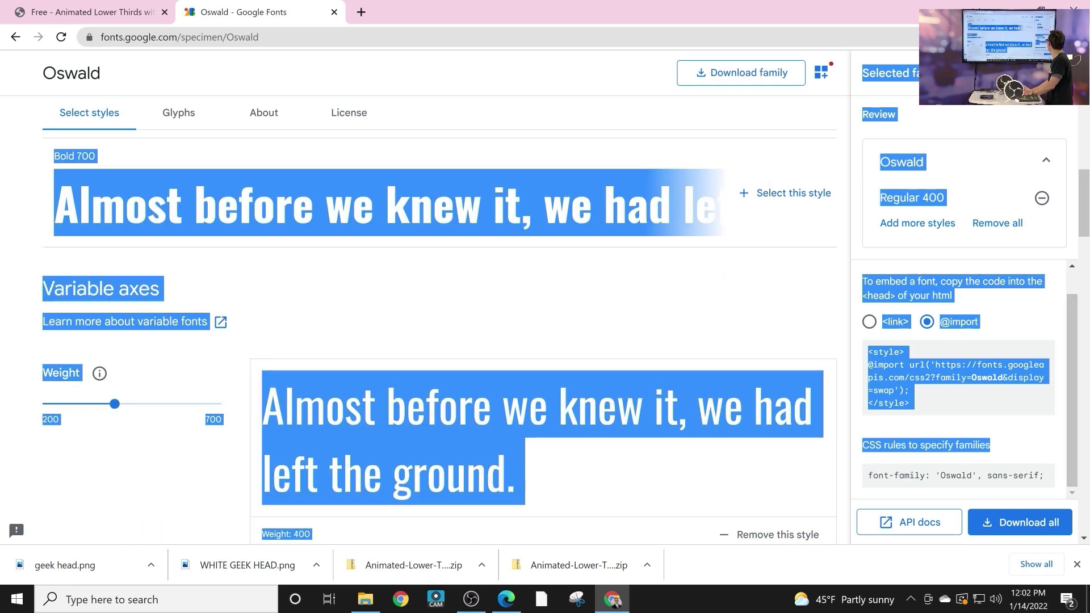
left_click_drag(1044, 475, 1018, 475)
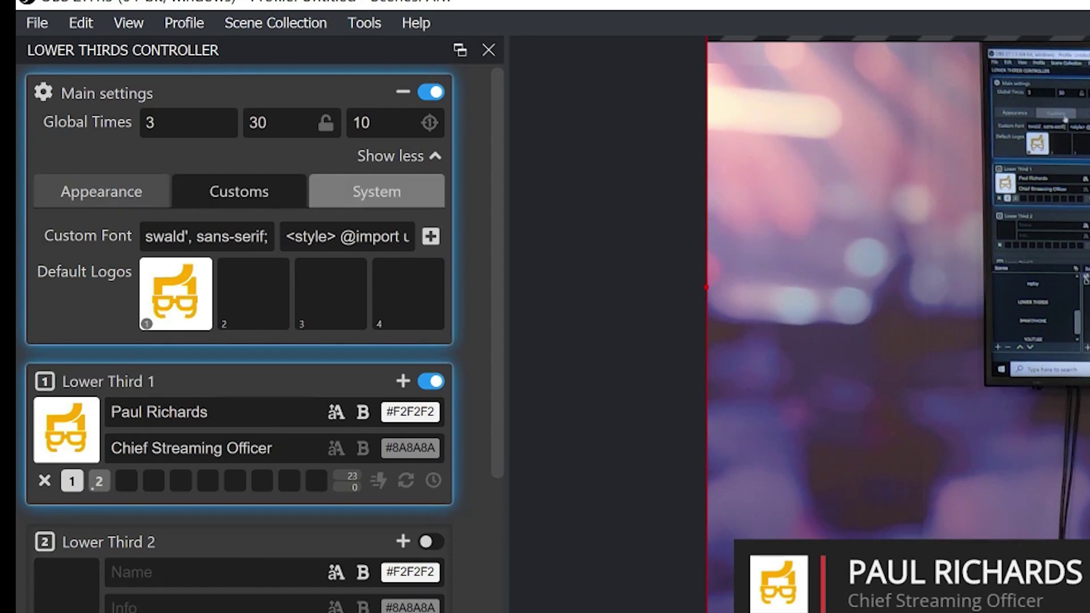
left_click(430, 236)
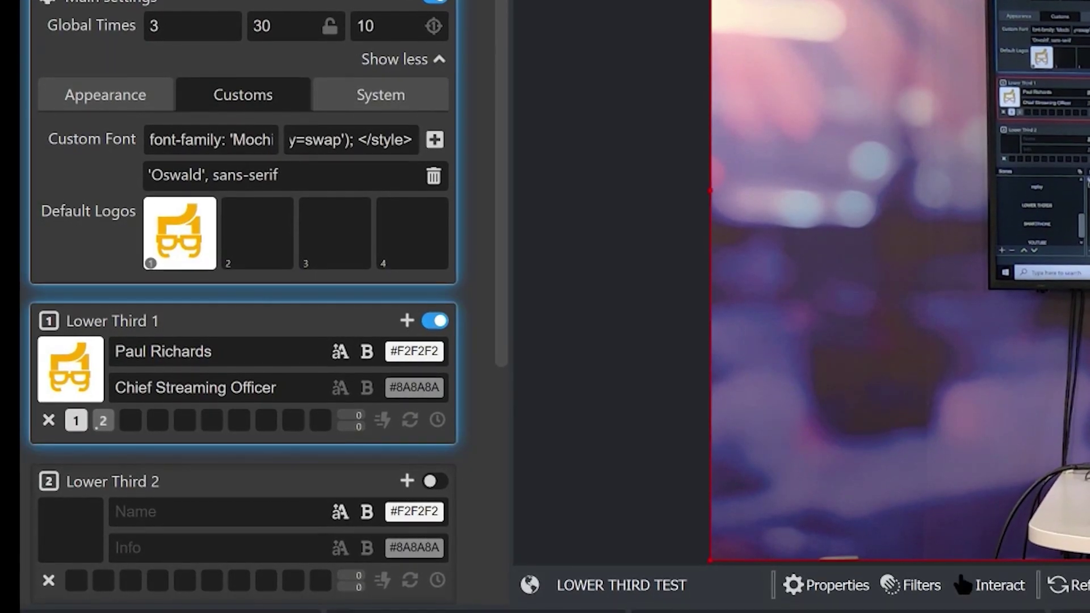
key("Return")
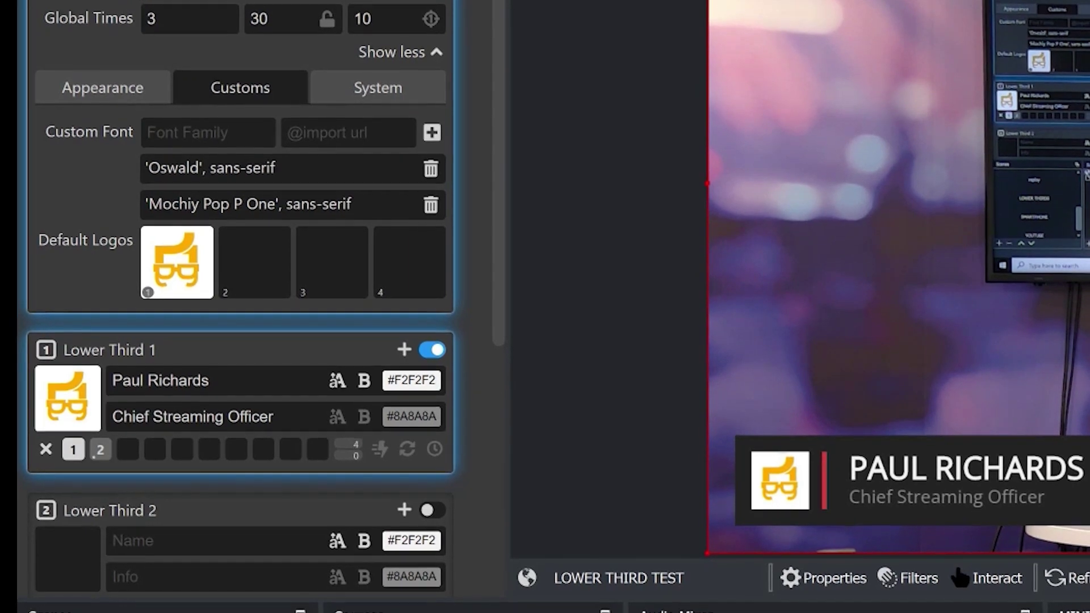
Step: Expand the detailed settings of Lower Third 1 and turn off uppercase for its name line
left_click(395, 380)
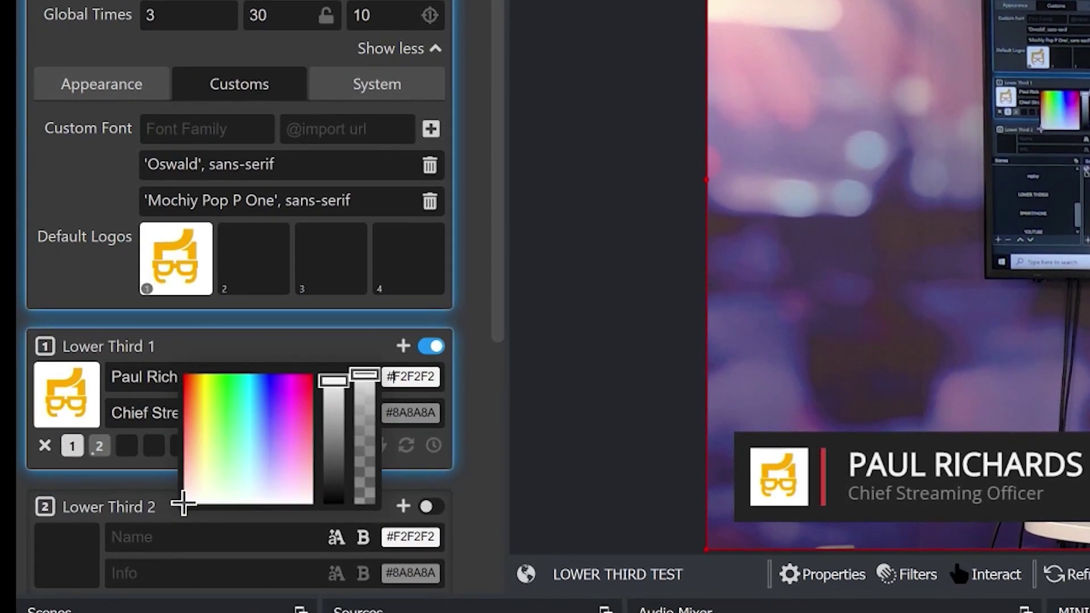
key("Escape")
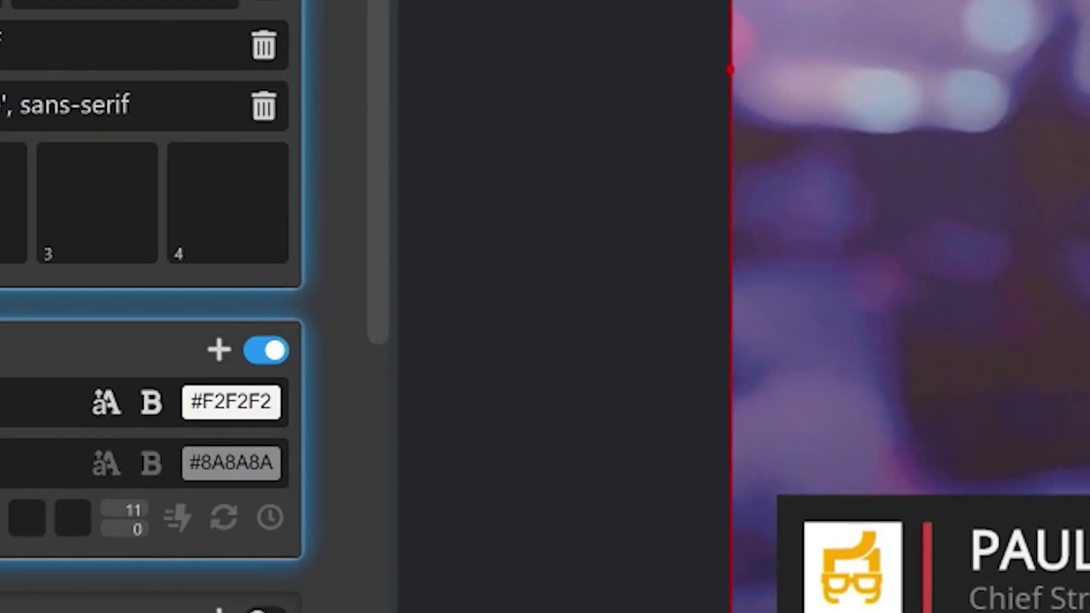
left_click(219, 350)
scroll(150, 307, "down", 2)
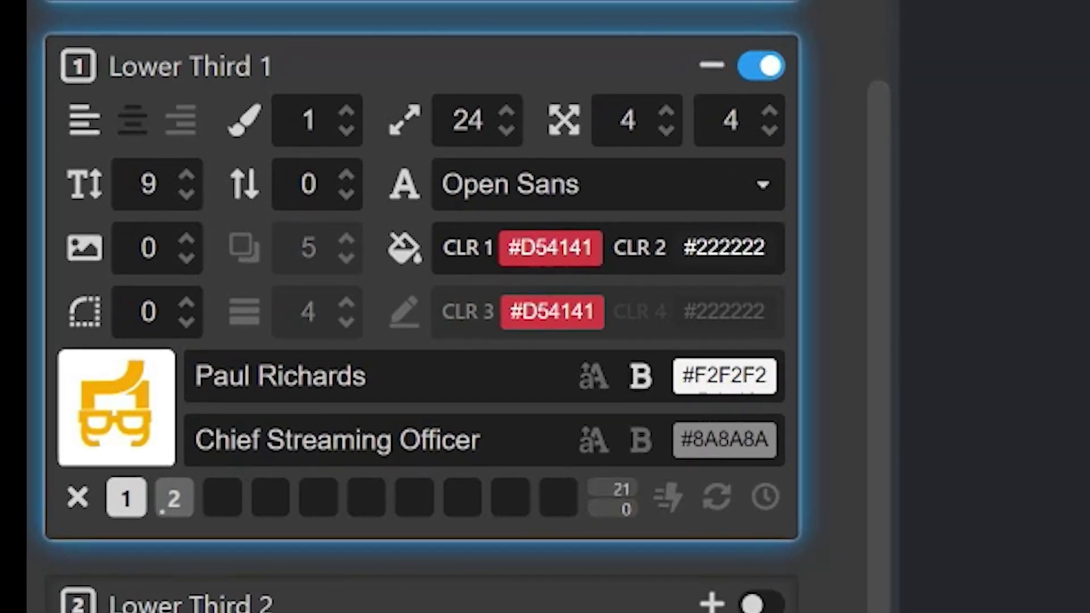
Step: Set the font of Lower Third 1 to the custom font Mochiy Pop P One
key("Down")
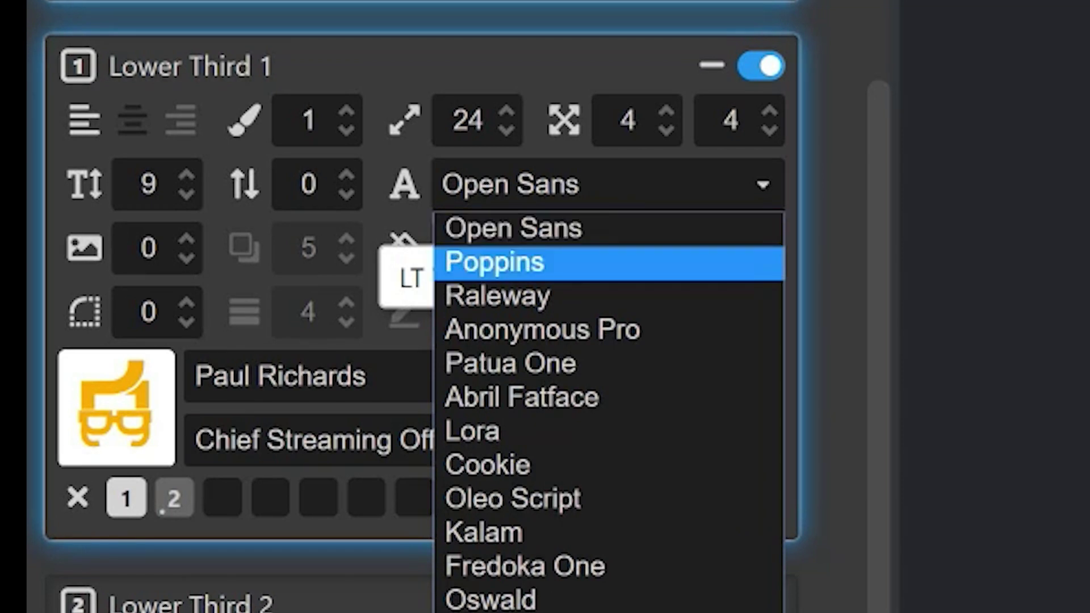
key("Down")
key("Down")
key("Down")
key("Down")
key("Down")
key("Down")
key("Down")
key("Down")
key("Down")
key("Down")
key("Down")
key("Down")
key("Down")
key("Return")
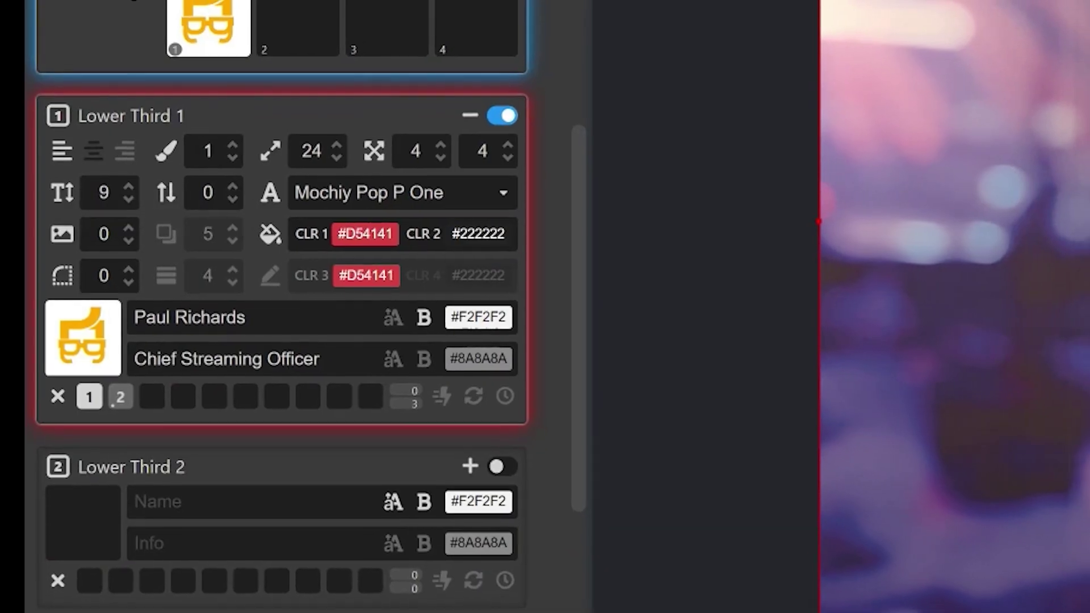
Step: Set the third Global Times value in the main settings to 0
scroll(435, 440, "up", 3)
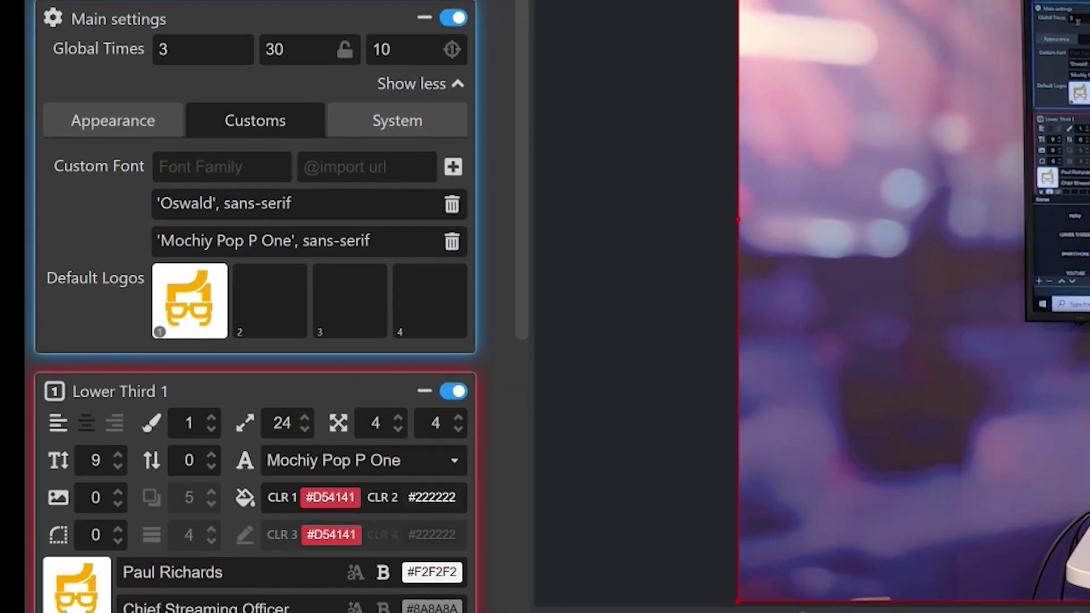
double_click(280, 50)
key("Tab")
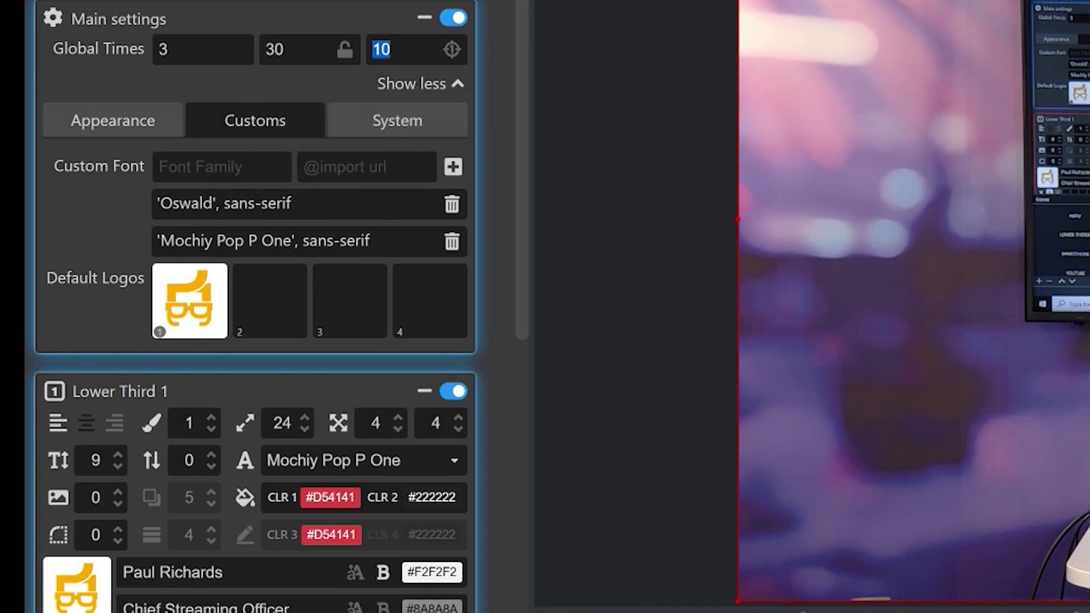
type("0")
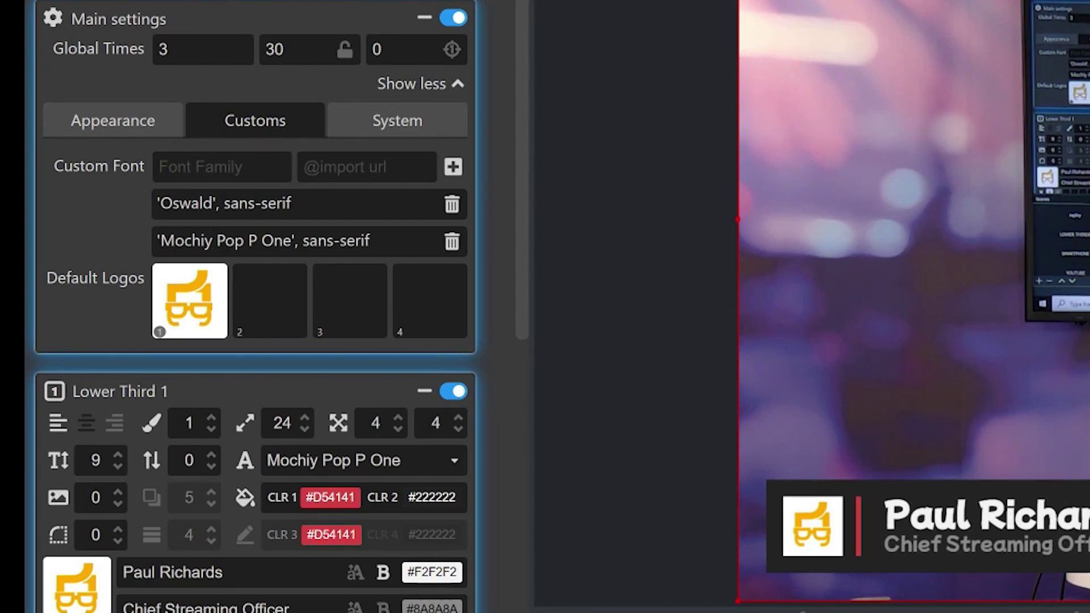
Step: Try styles 2 and 3 on Lower Third 1 and return it to style 1
scroll(256, 307, "down", 3)
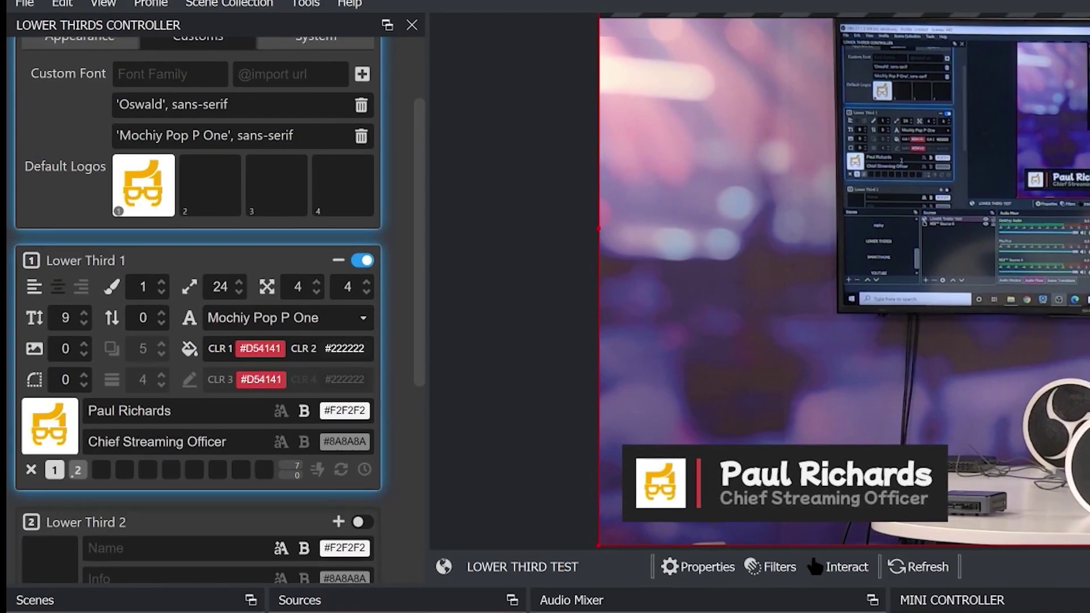
left_click(157, 283)
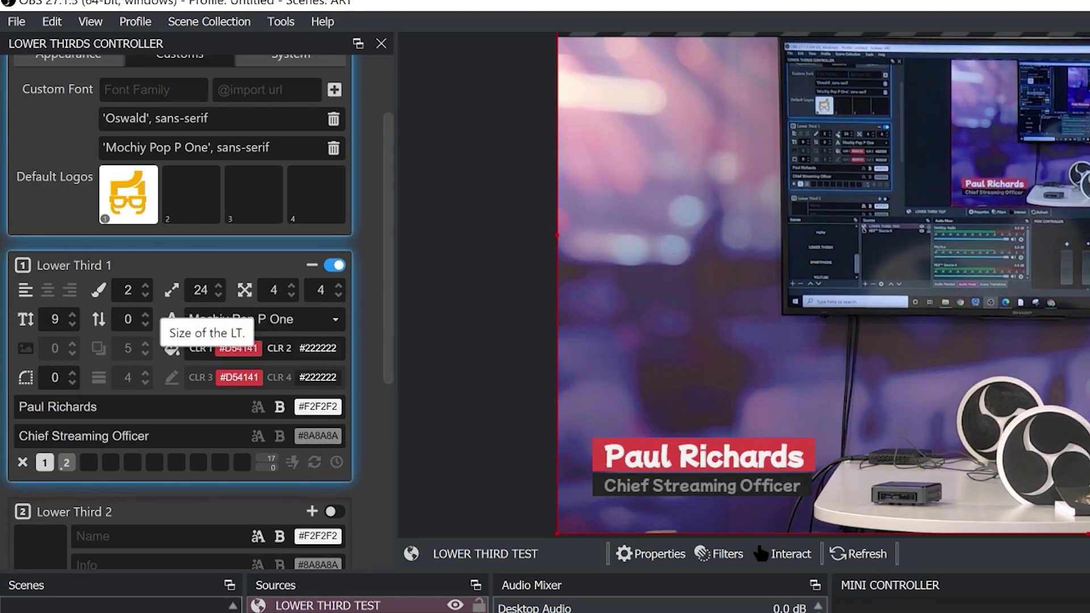
scroll(170, 306, "up", 3)
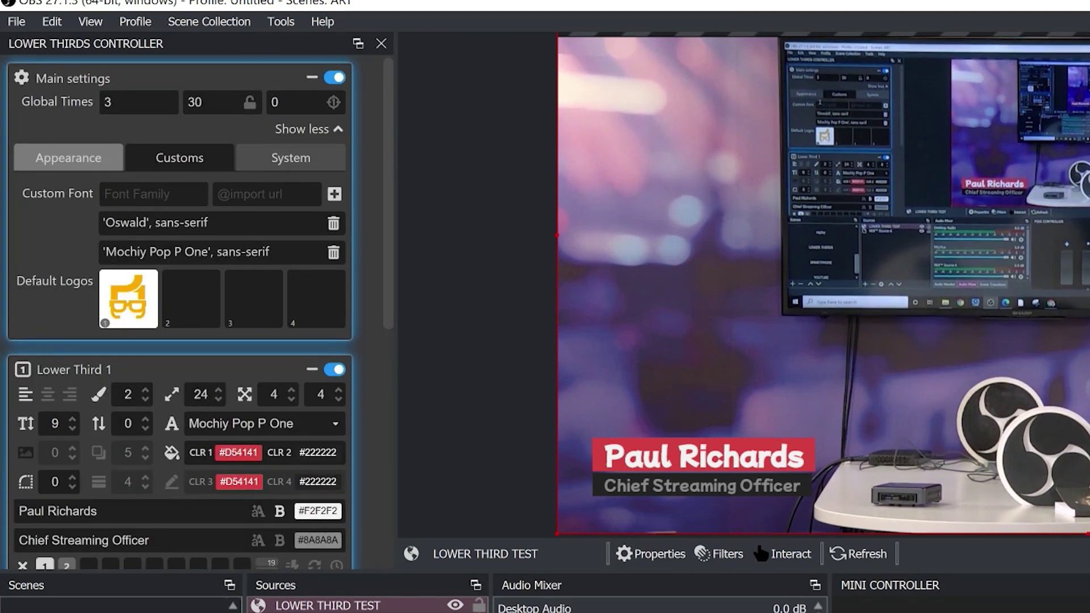
left_click(68, 158)
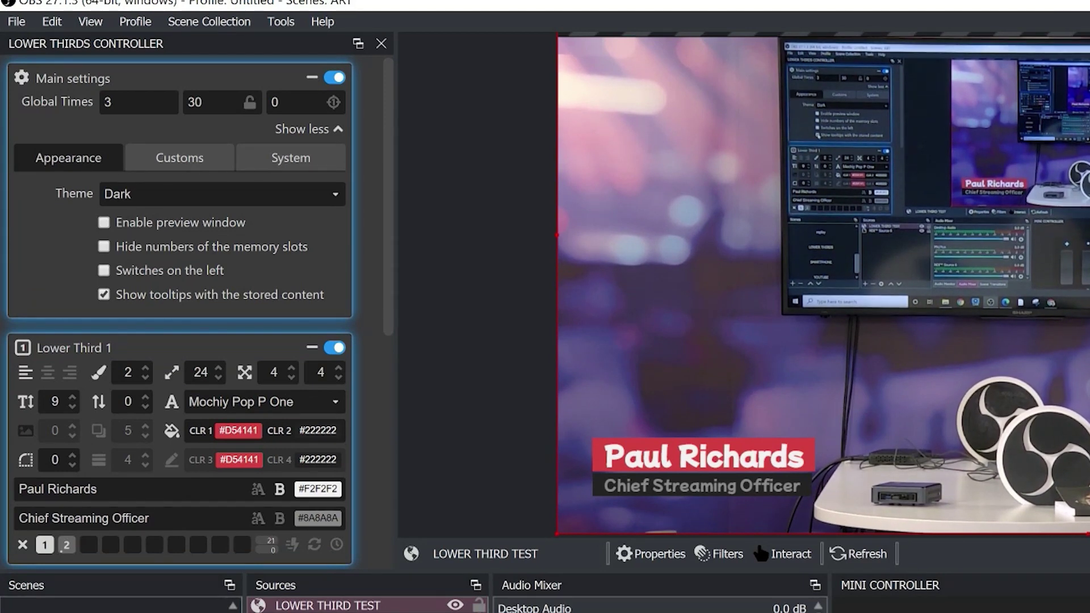
scroll(180, 307, "down", 2)
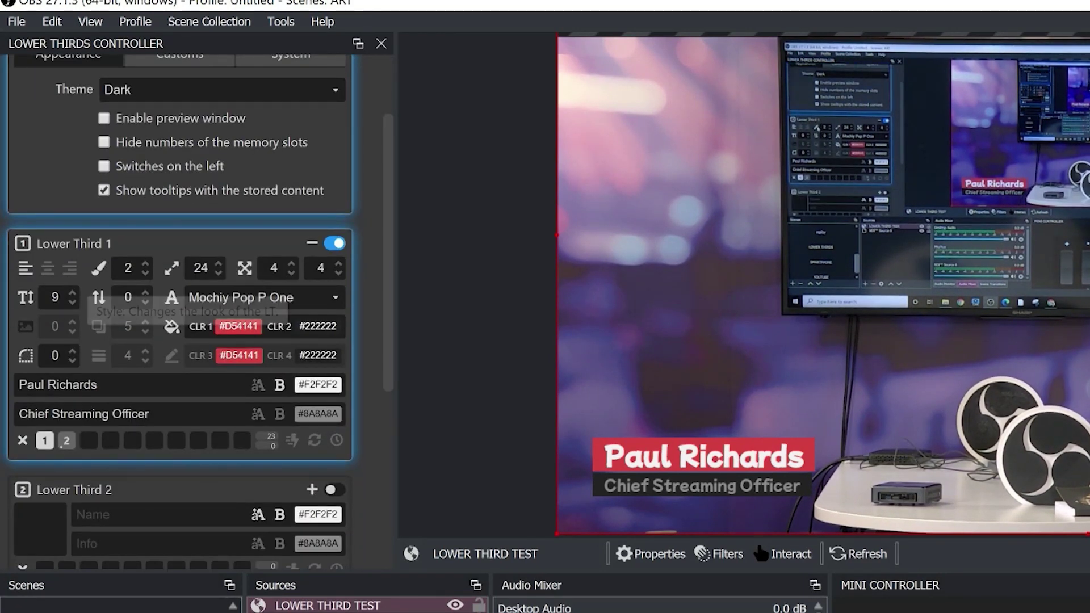
left_click(145, 264)
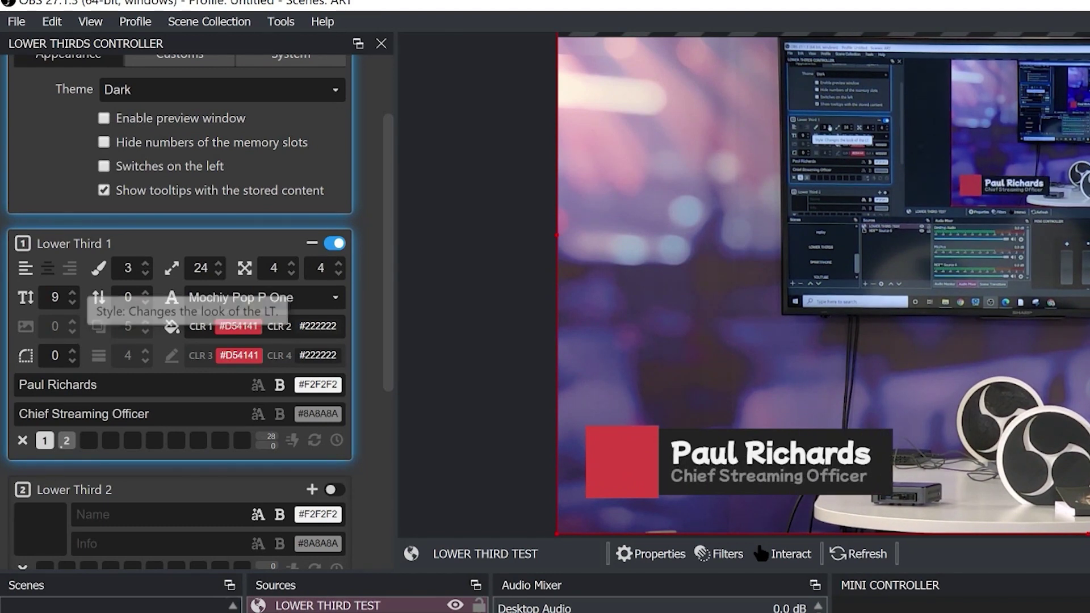
scroll(179, 340, "down", 2)
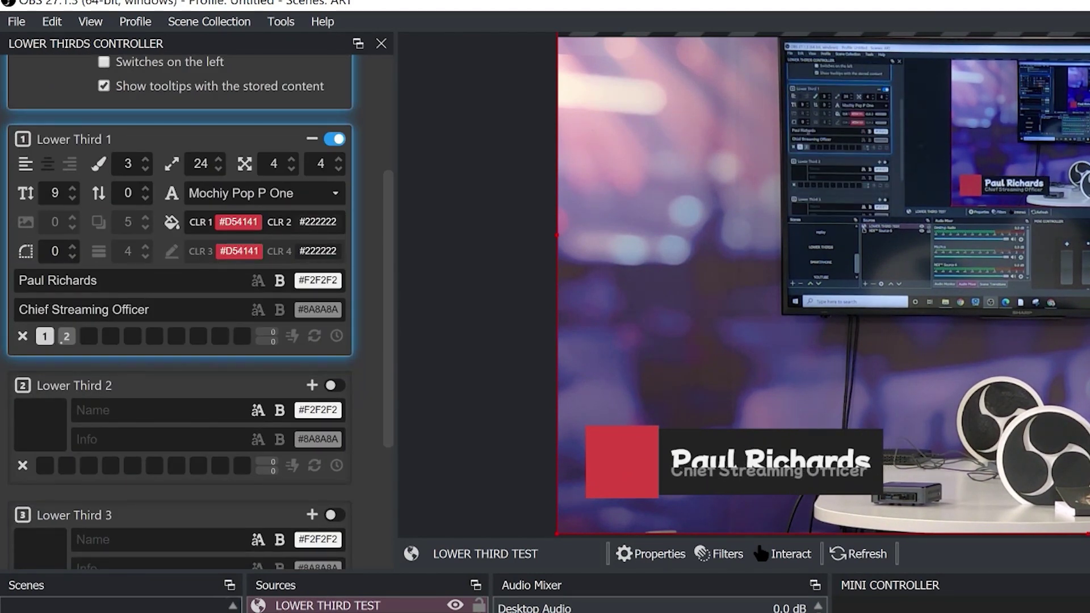
scroll(179, 341, "up", 4)
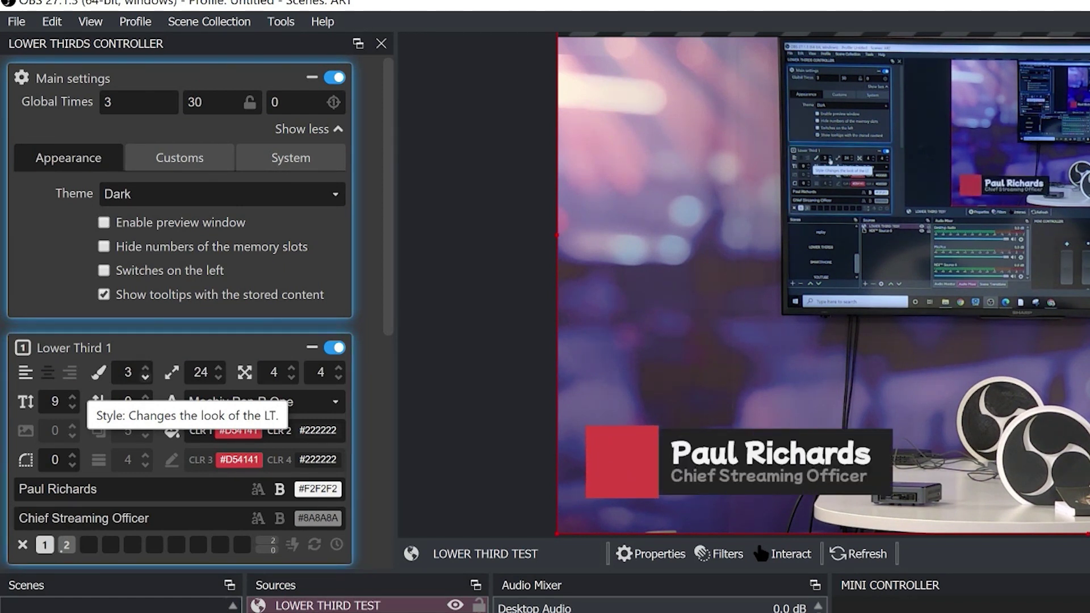
left_click(145, 377)
left_click(146, 377)
Step: Set Lower Third 1's size to 32, with a horizontal margin of 7 and a vertical margin of 8
scroll(201, 372, "up", 1)
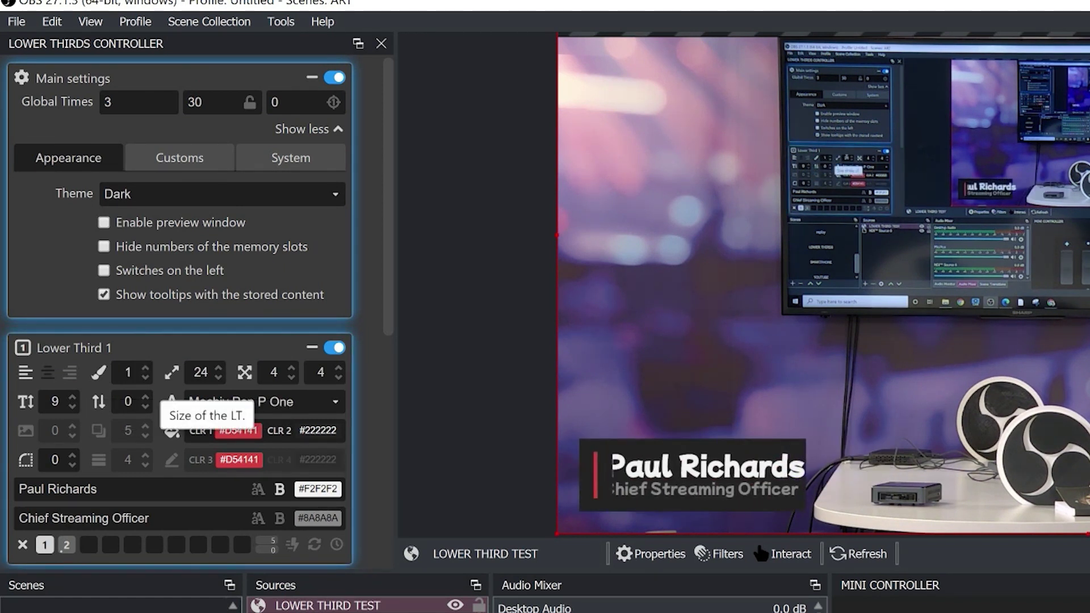
scroll(201, 371, "up", 7)
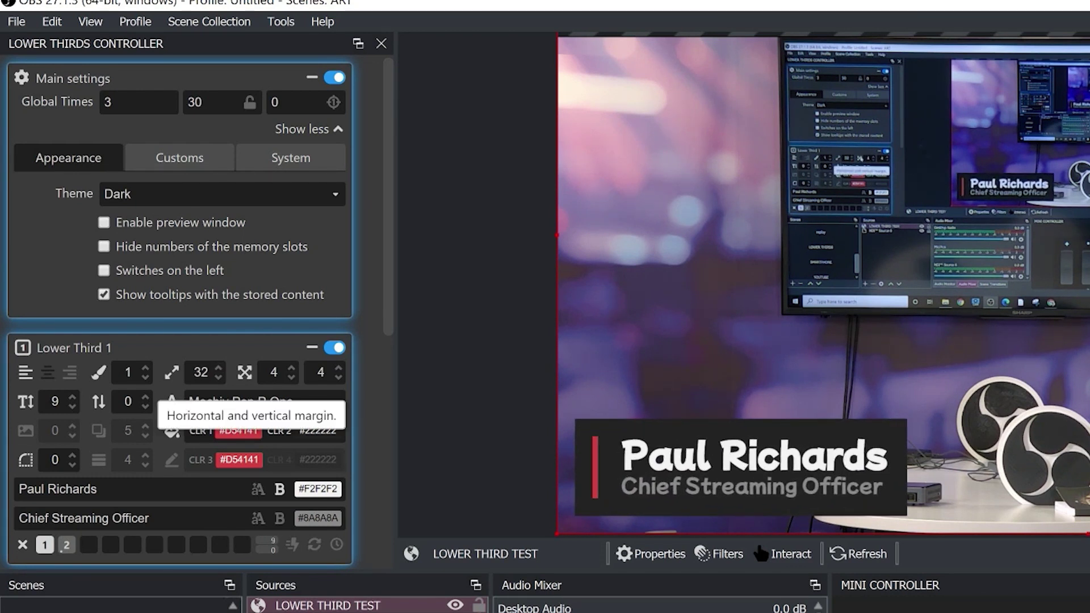
scroll(274, 372, "up", 2)
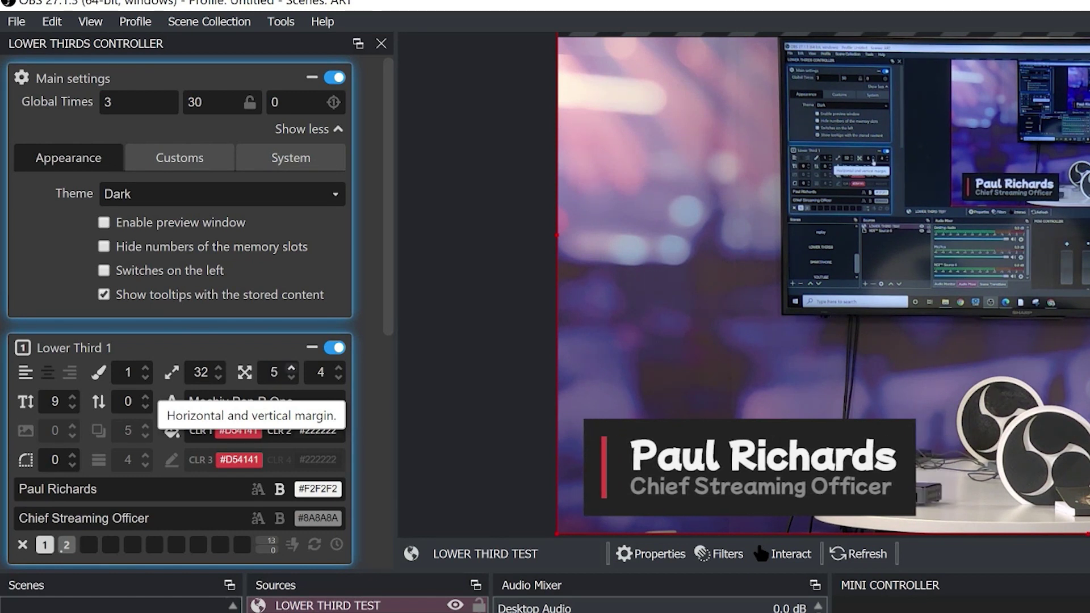
left_click(292, 368)
left_click(291, 368)
scroll(321, 372, "up", 3)
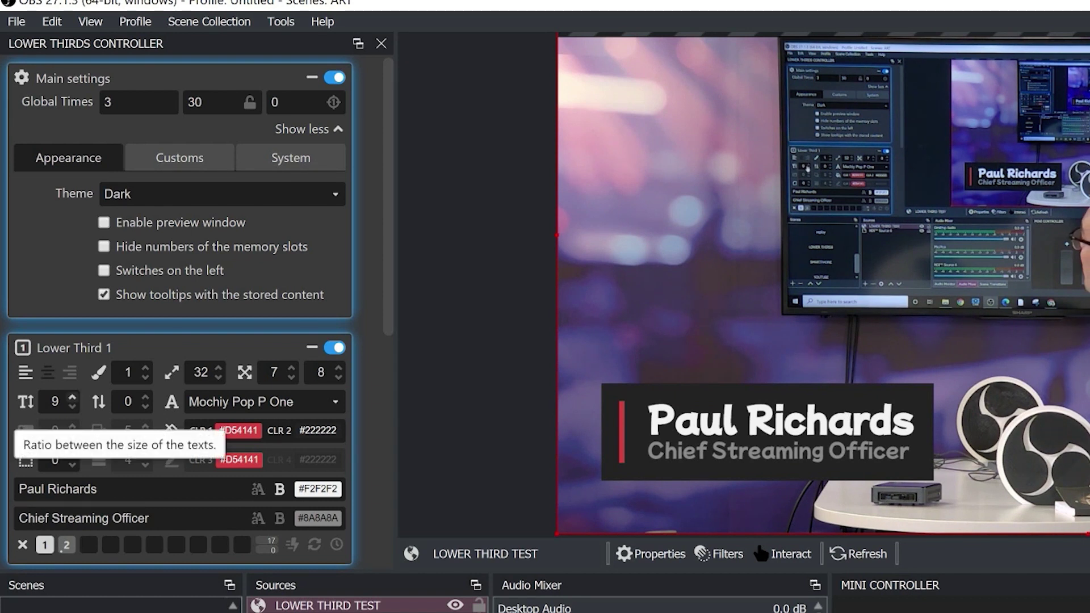
Step: Set the ratio between Lower Third 1's text sizes to 10 and the space between its texts to 1
scroll(57, 401, "up", 1)
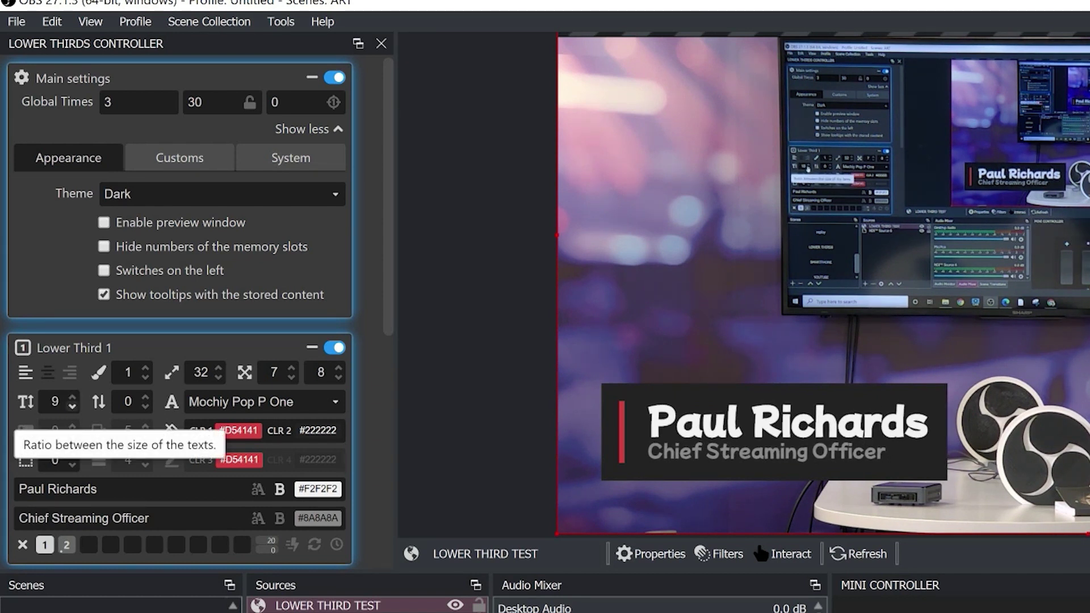
scroll(57, 401, "down", 6)
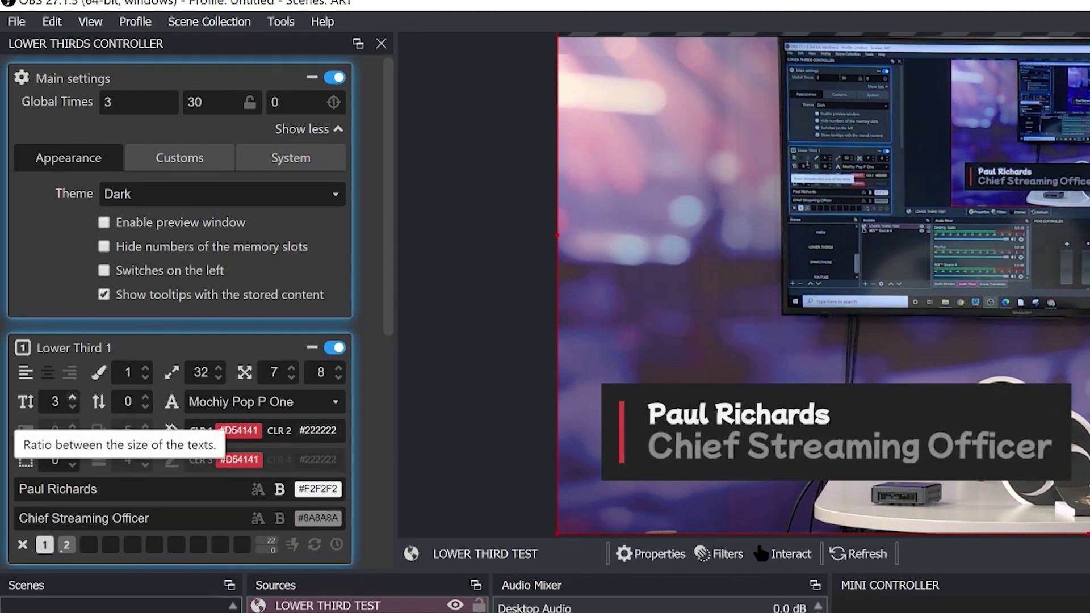
scroll(57, 402, "up", 7)
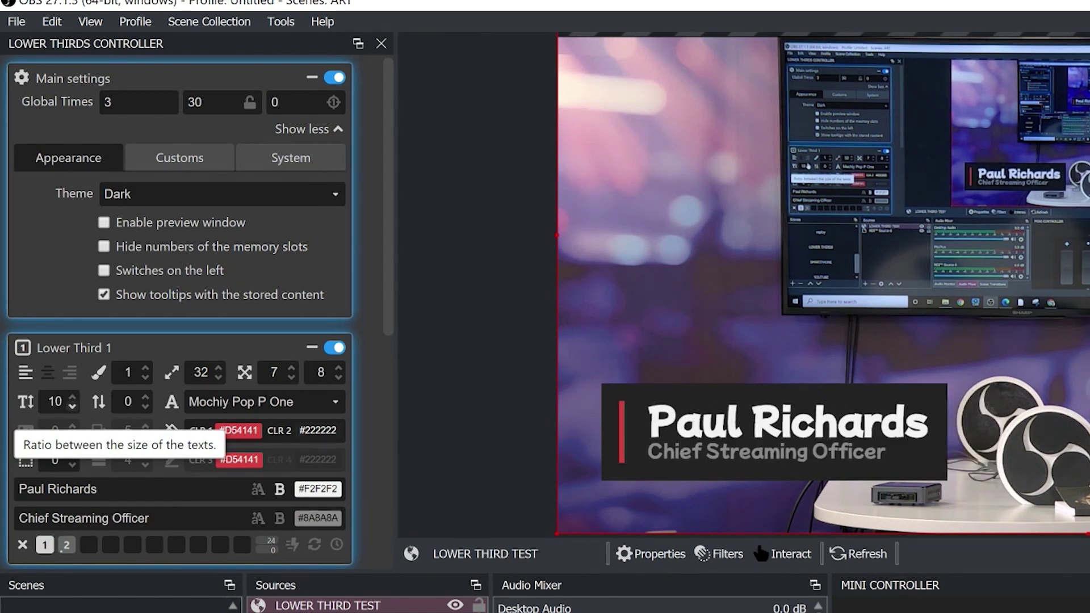
scroll(128, 401, "up", 3)
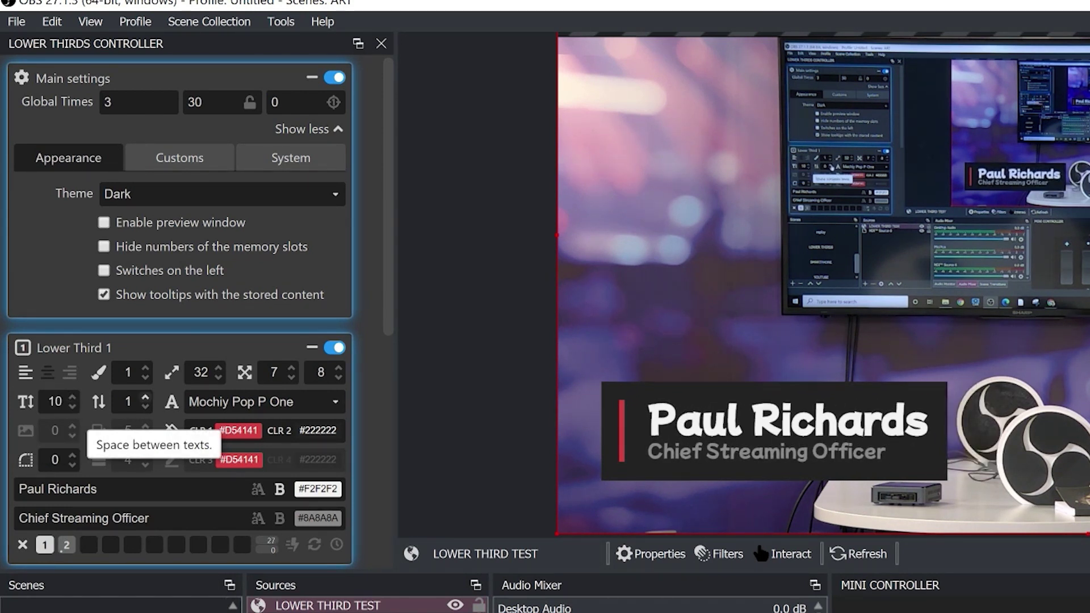
scroll(128, 401, "up", 2)
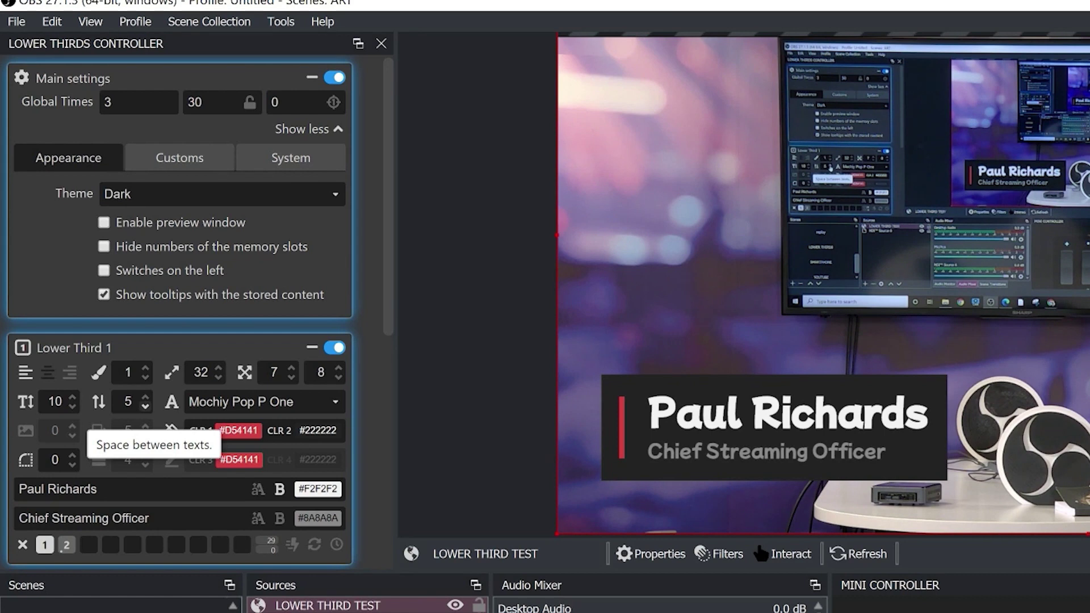
scroll(128, 402, "down", 4)
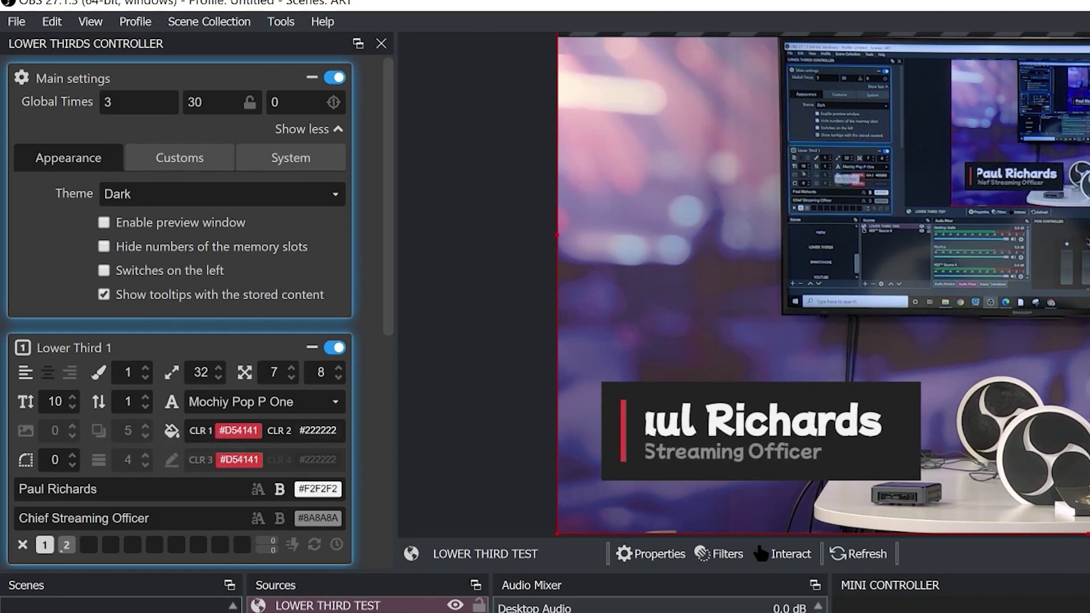
Step: Toggle the logo image of Lower Third 1 and leave it shown
scroll(72, 405, "down", 3)
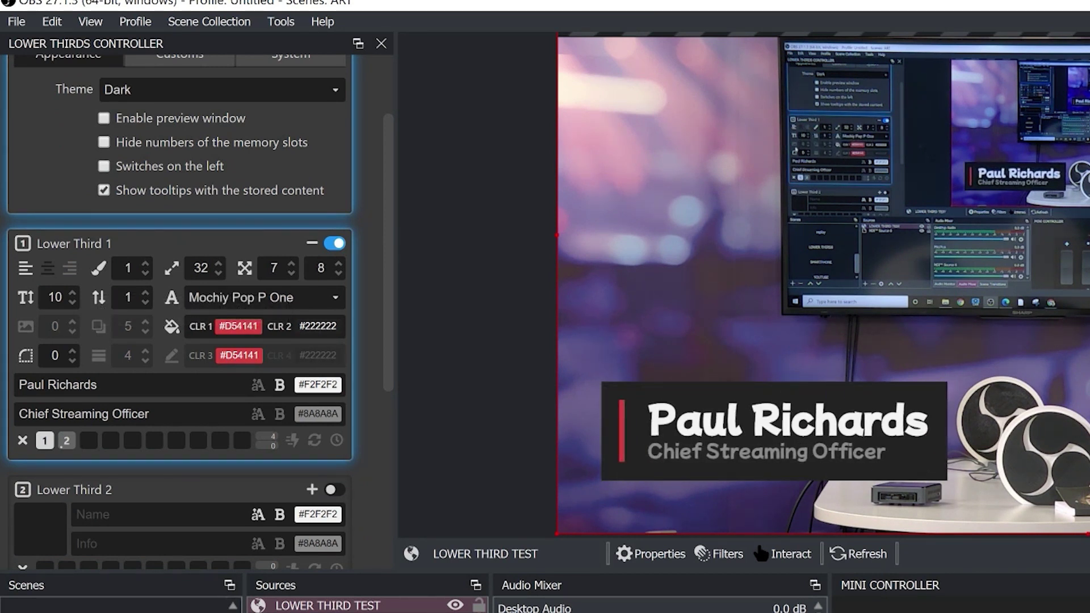
left_click(25, 327)
left_click(26, 327)
left_click(26, 327)
left_click(25, 326)
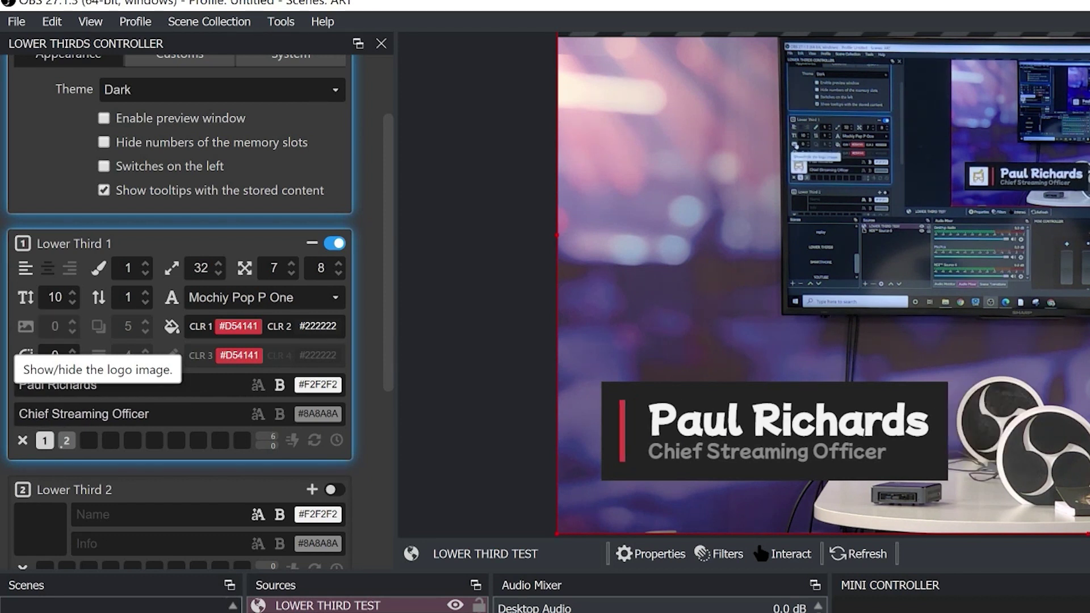
left_click(26, 326)
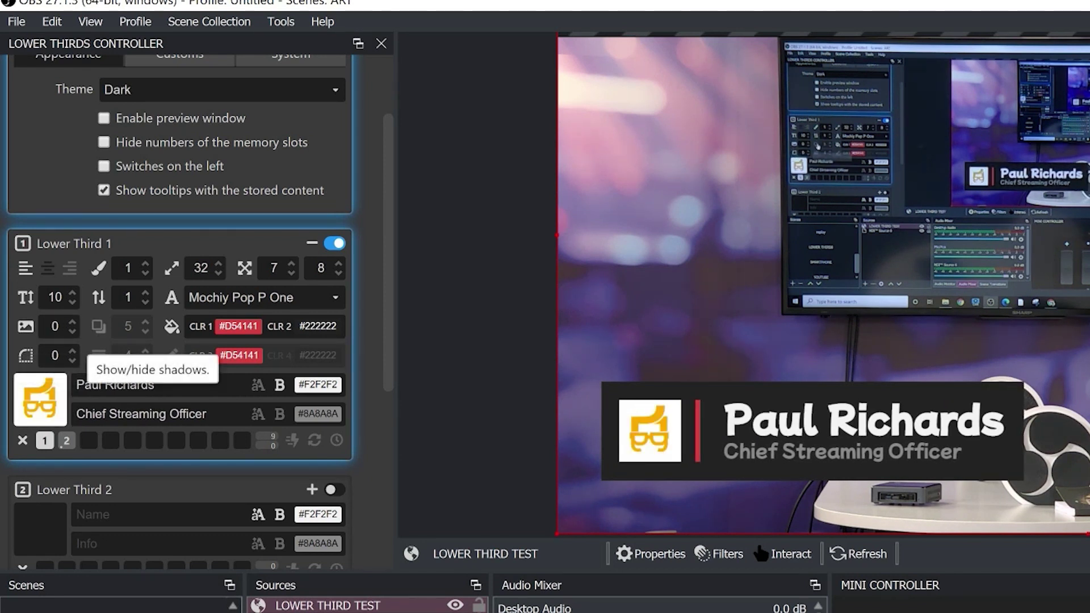
Step: Enable the shadows of Lower Third 1 and toggle them off and on again, leaving them enabled
left_click(99, 327)
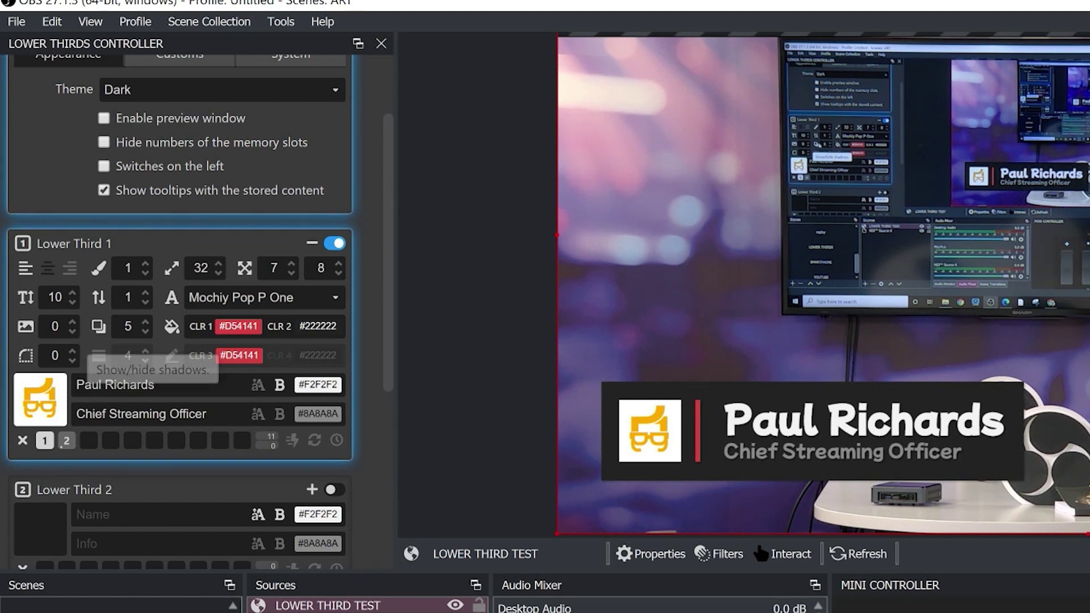
double_click(128, 327)
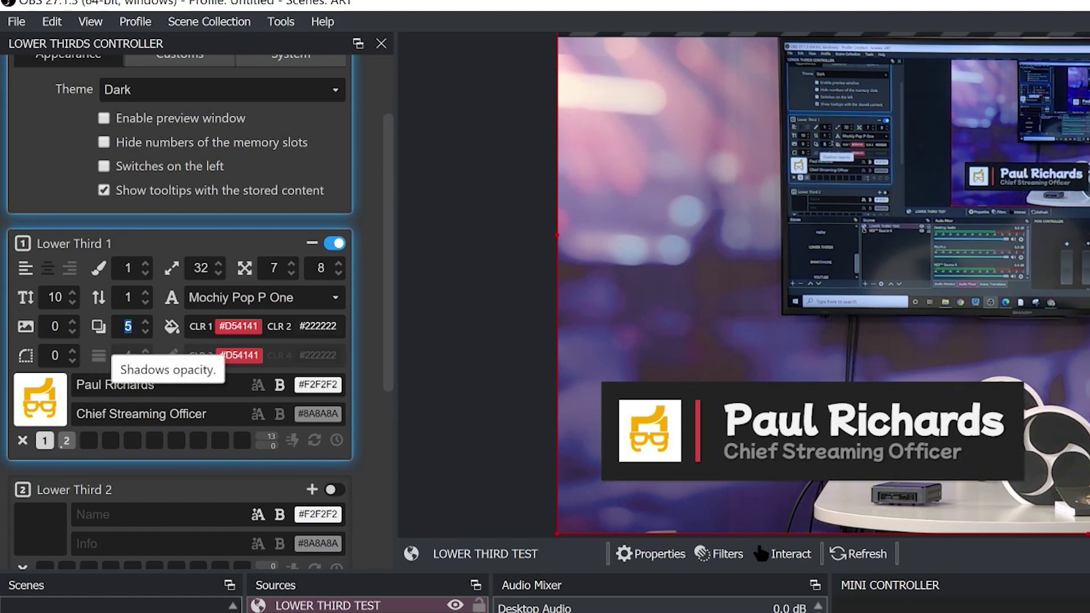
left_click(98, 327)
left_click(99, 327)
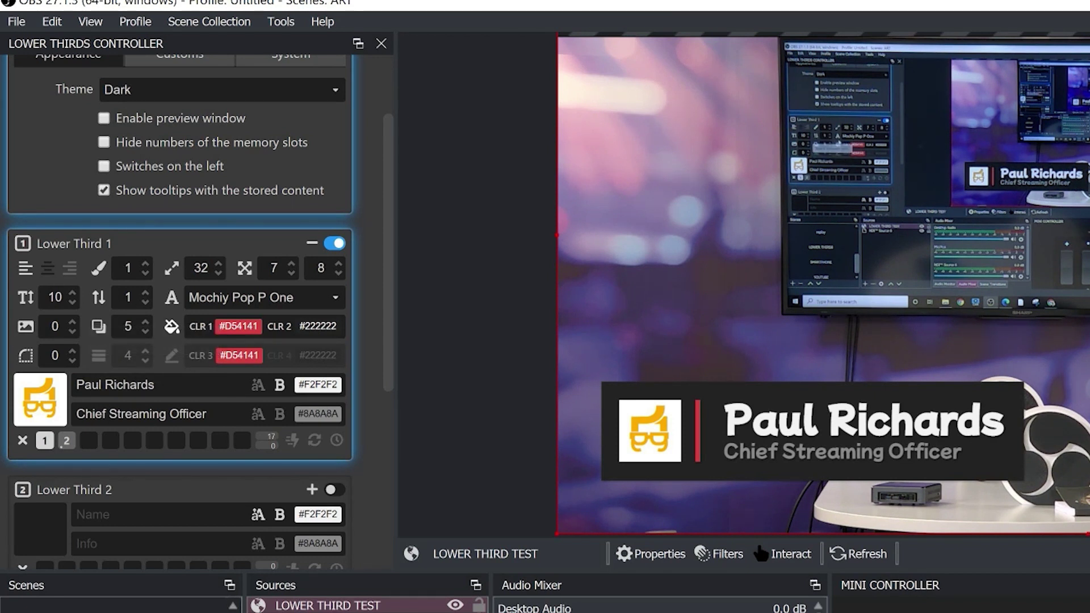
Step: Set Lower Third 1's color 1 to orange #D55B00 and its color 3 to blue #2E13D5
left_click(223, 326)
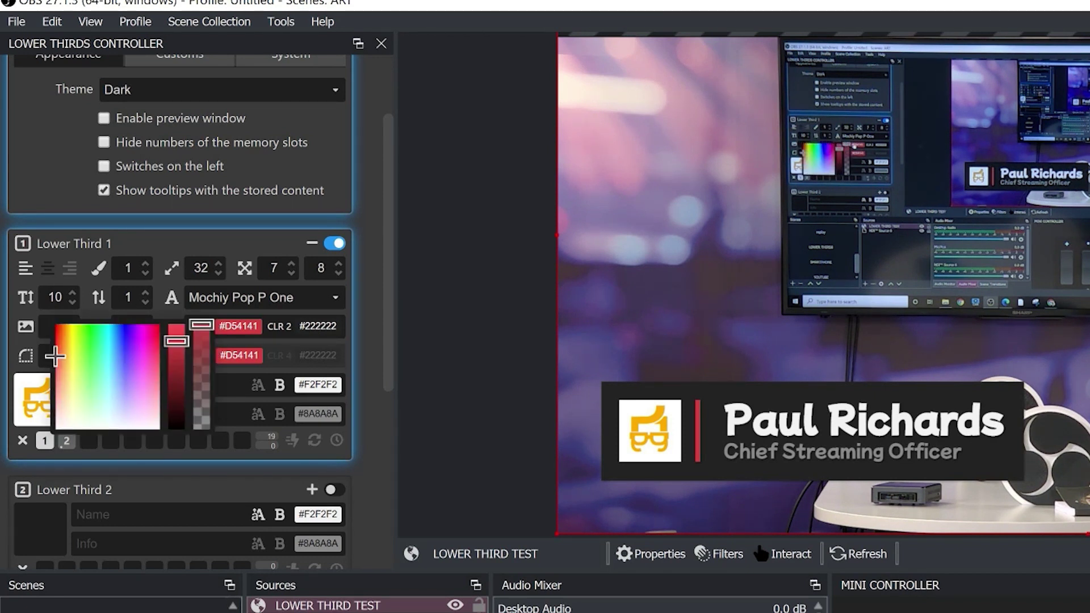
left_click_drag(56, 356, 62, 323)
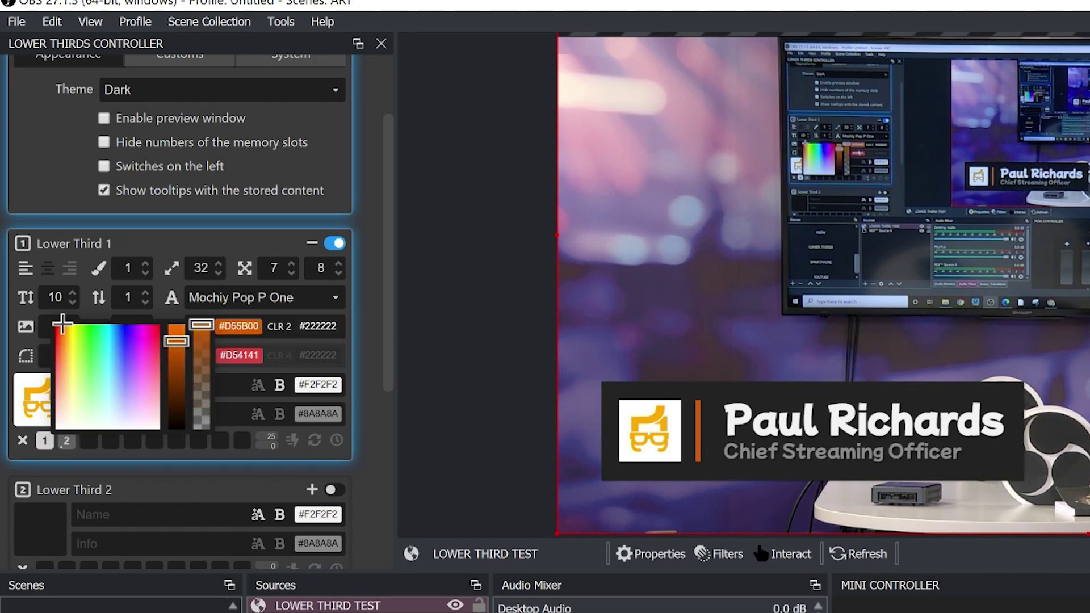
left_click(239, 356)
mouse_move(128, 369)
left_mouse_down()
mouse_move(141, 373)
mouse_move(75, 389)
mouse_move(134, 360)
mouse_move(125, 356)
left_mouse_up()
key("Return")
left_click(239, 355)
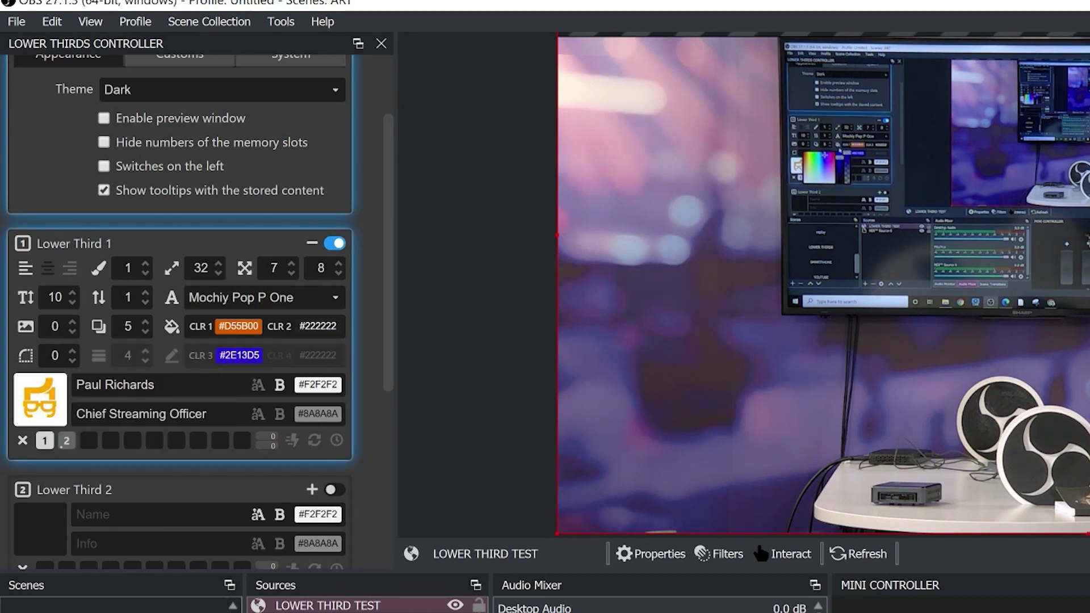
Step: Set Lower Third 1's color 2, the background, to dark purple #140A22
left_click(318, 326)
left_click(171, 367)
left_click_drag(171, 366, 210, 353)
key("Return")
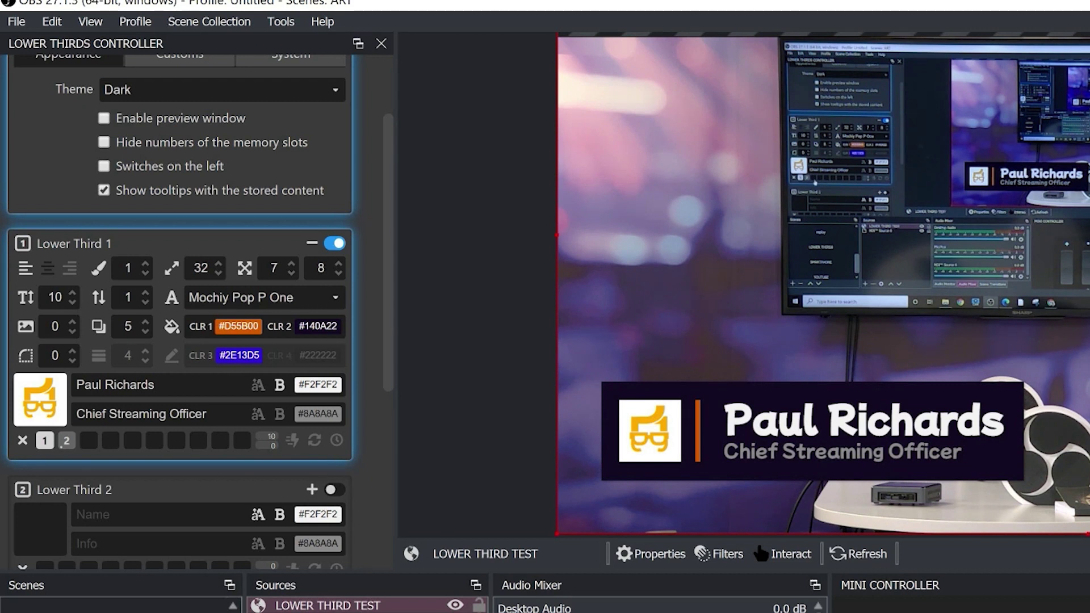
Step: Load the Podcast Host entry from Lower Third 1's memory slot 2 and store a copy in slot 3, leaving it loaded
mouse_move(67, 441)
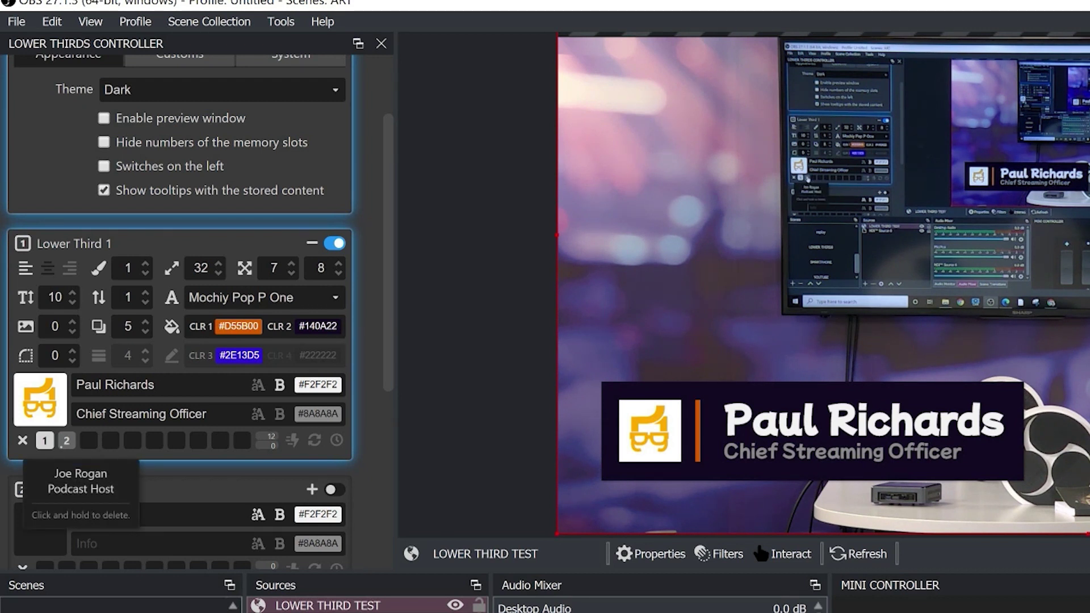
left_click(66, 441)
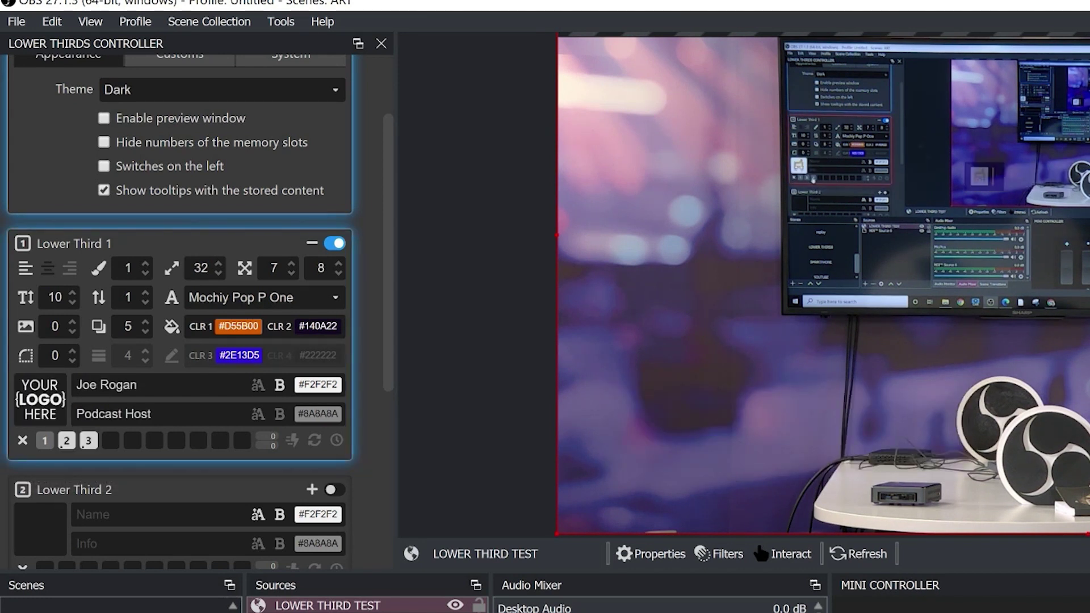
left_click(23, 440)
left_click(89, 440)
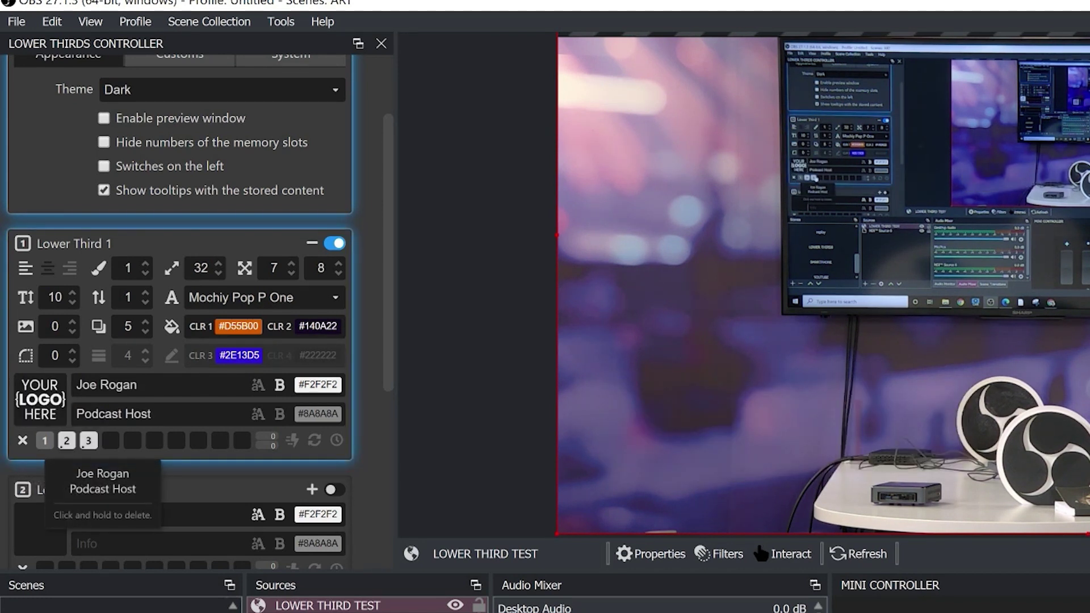
right_click(97, 437)
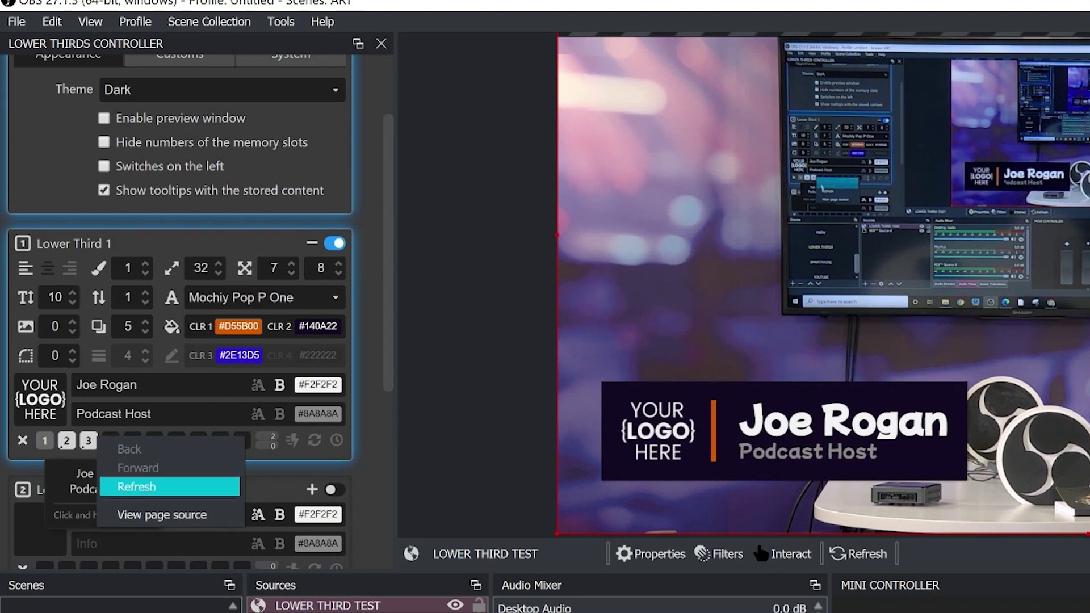
key("Escape")
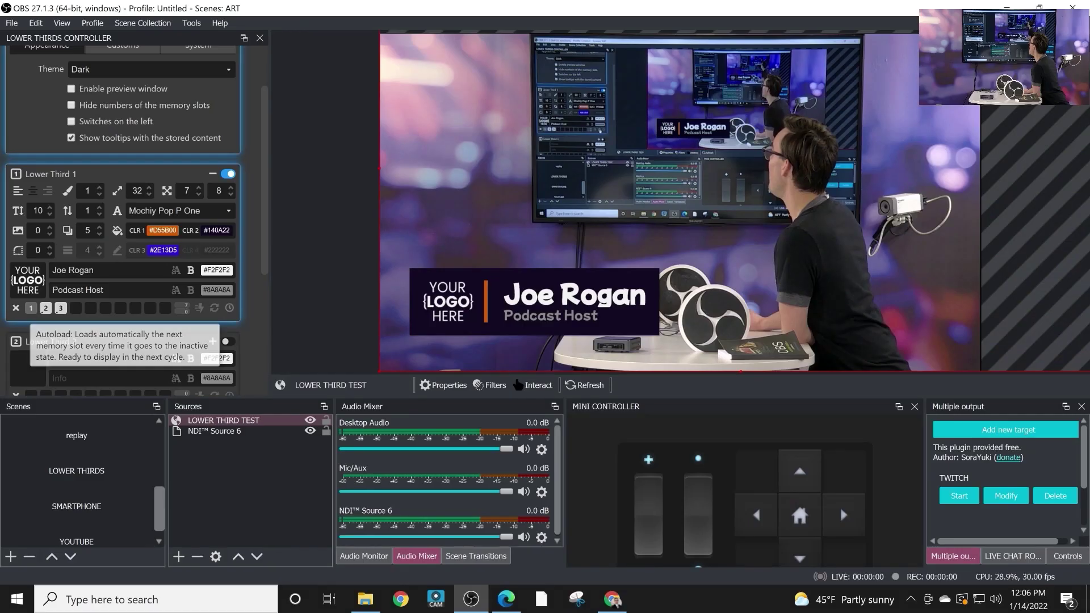
Step: Show the individual in-out, active and inactive time settings of Lower Third 1
left_click(337, 440)
scroll(337, 440, "down", 1)
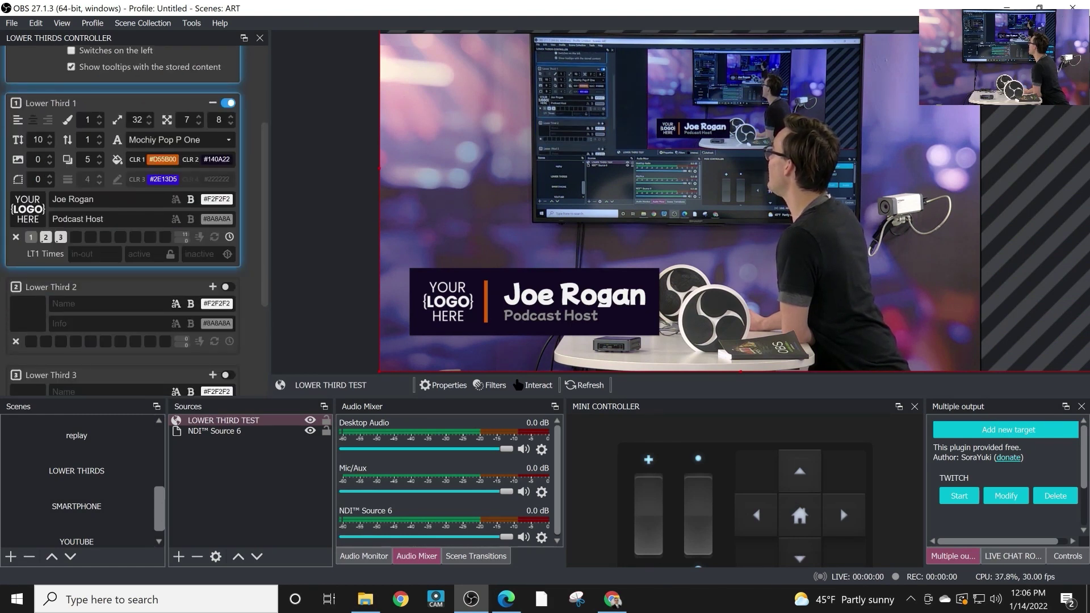
Step: Show the System options with the backup data functions in the main settings, and switch off the main lower thirds switch
scroll(122, 227, "up", 3)
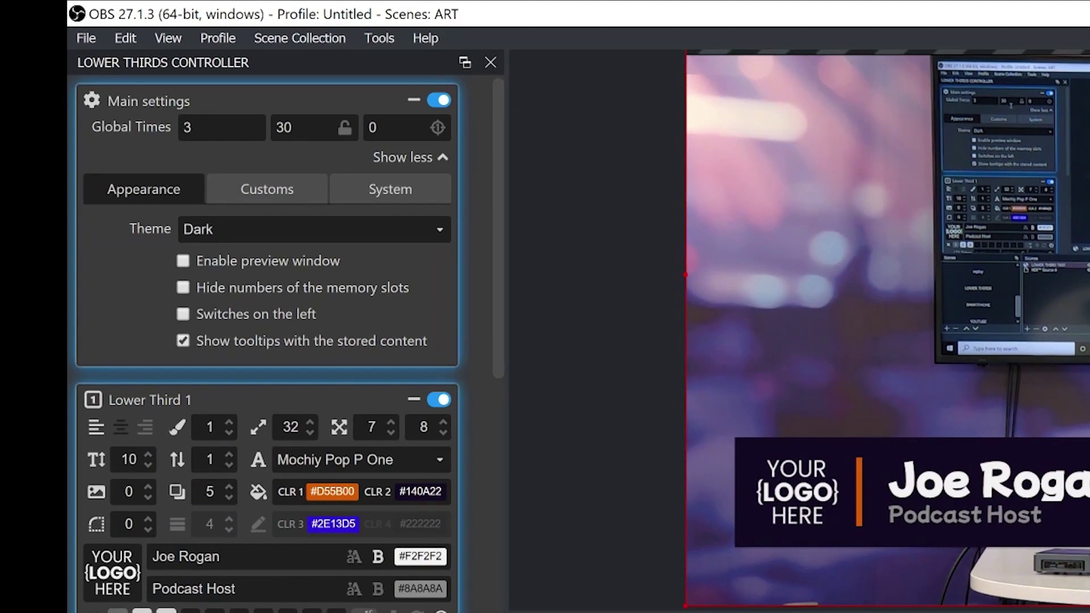
left_click(122, 116)
left_click(390, 189)
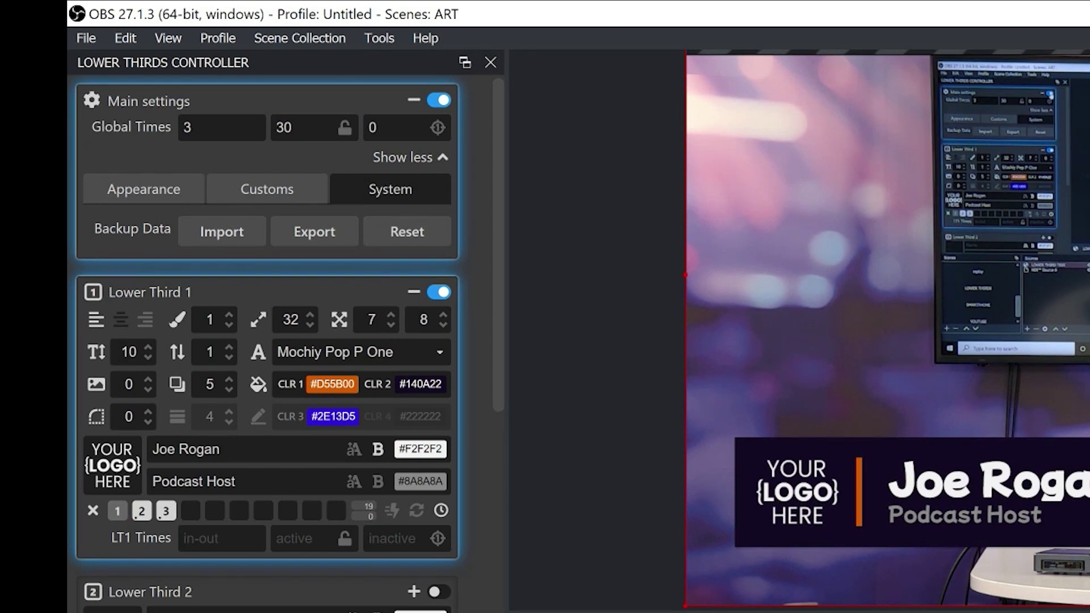
left_click(439, 100)
Step: Look over the settings and memory slots of Lower Thirds 1 to 4 in the controller
scroll(327, 225, "down", 3)
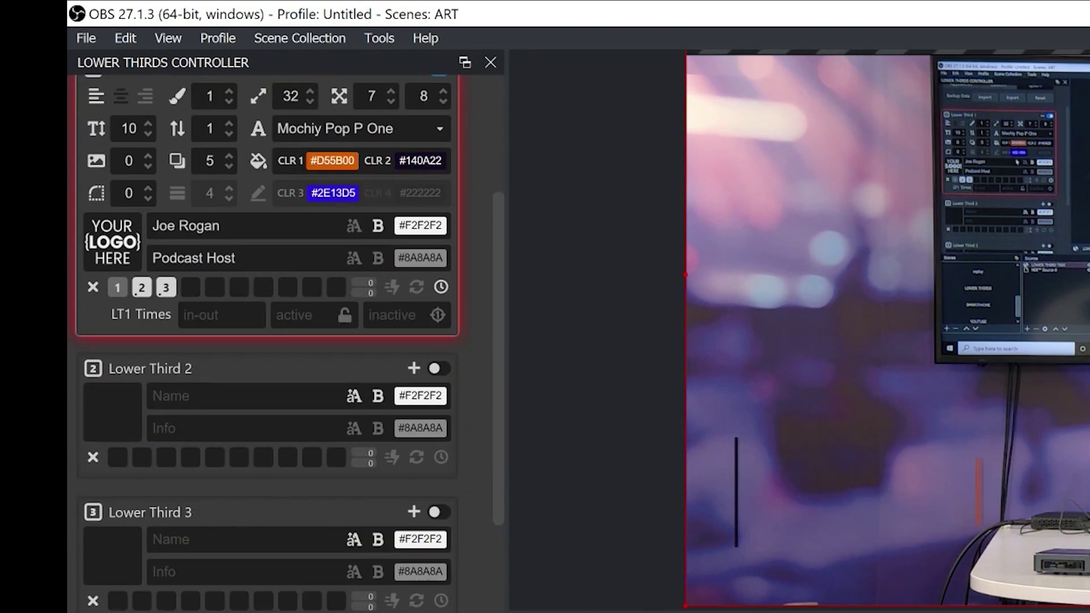
scroll(267, 341, "down", 4)
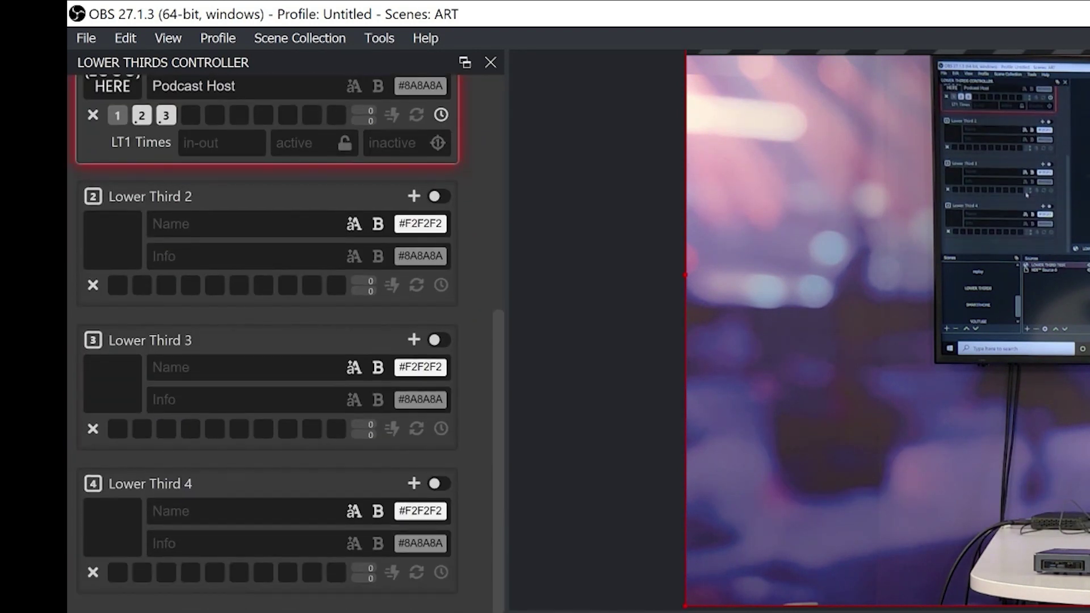
scroll(267, 340, "up", 6)
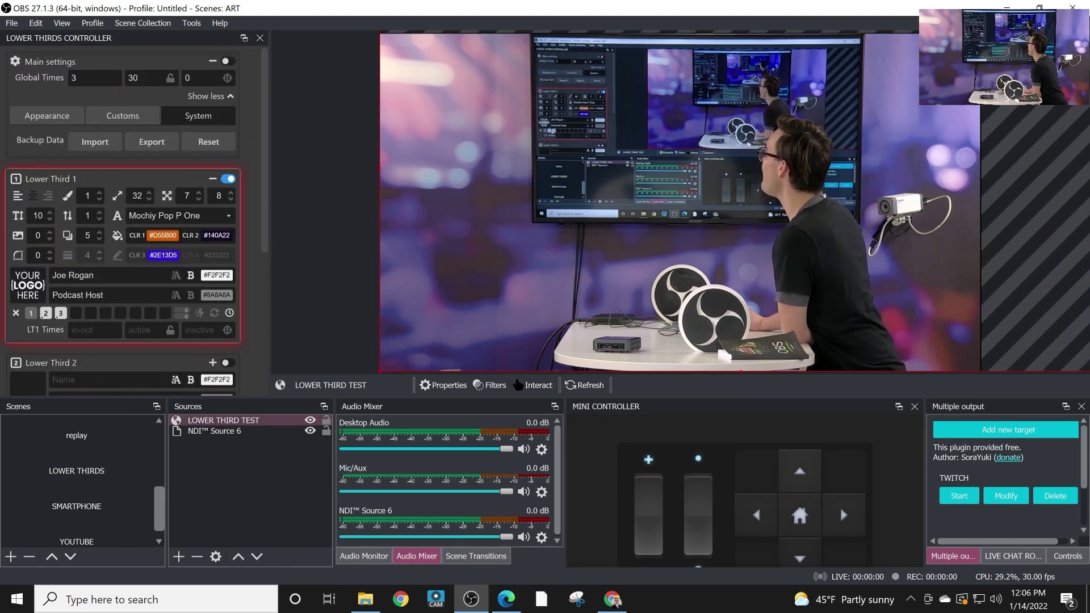
scroll(122, 227, "down", 2)
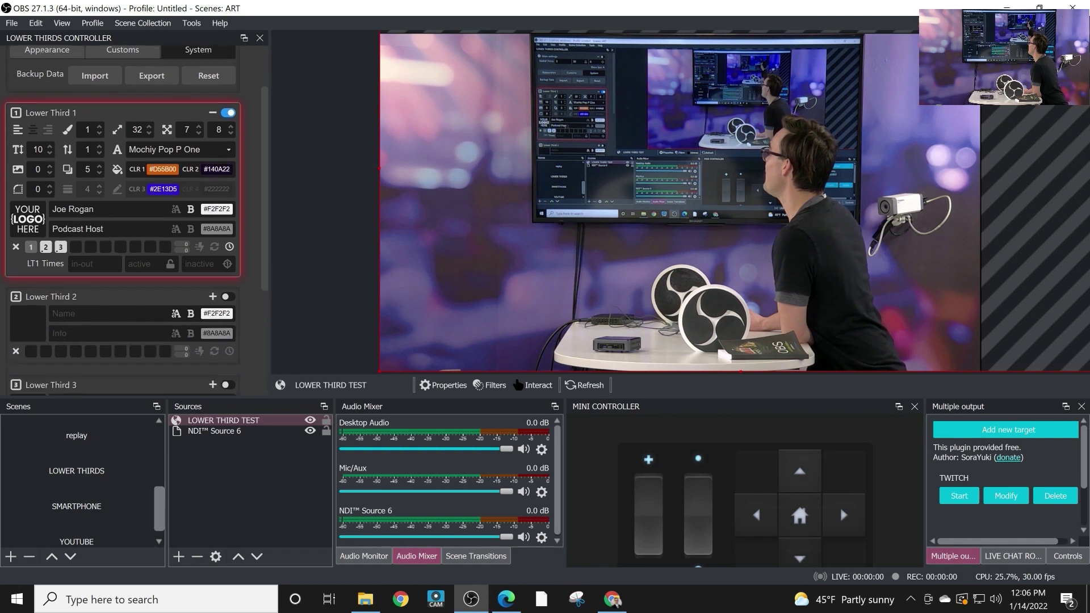
scroll(122, 227, "down", 6)
scroll(122, 227, "up", 8)
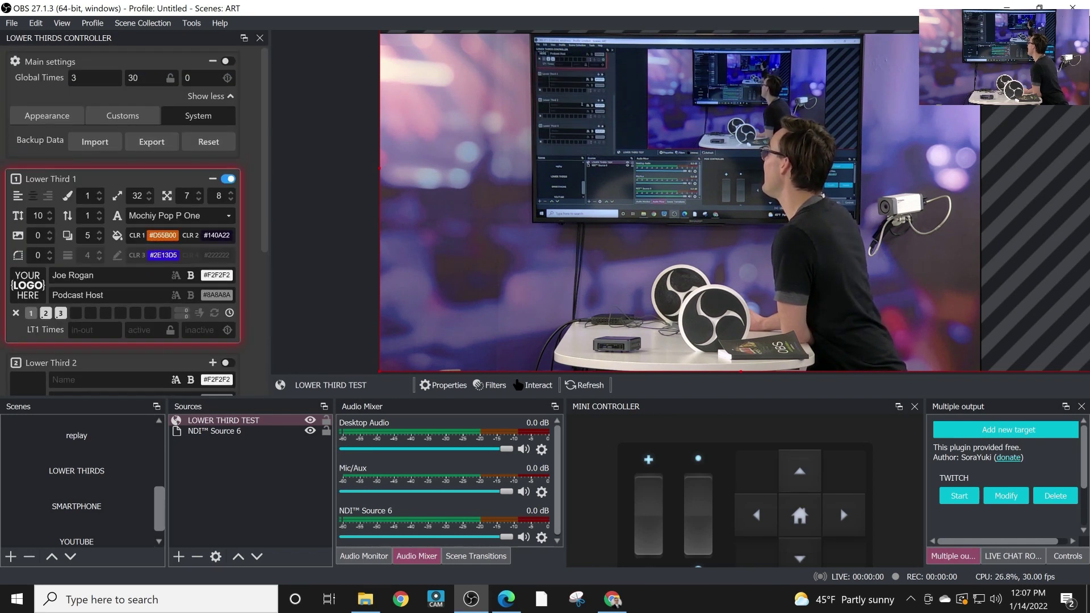